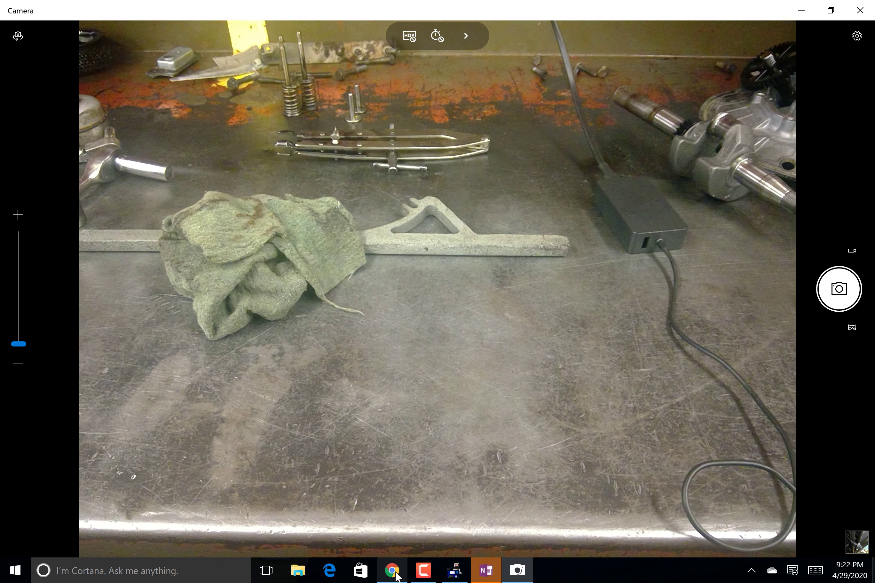
Step: Bring Job Sheet #2 to the front and scroll down to item 7's valve guide questions
{"action": "left_click", "coordinate": [392, 570]}
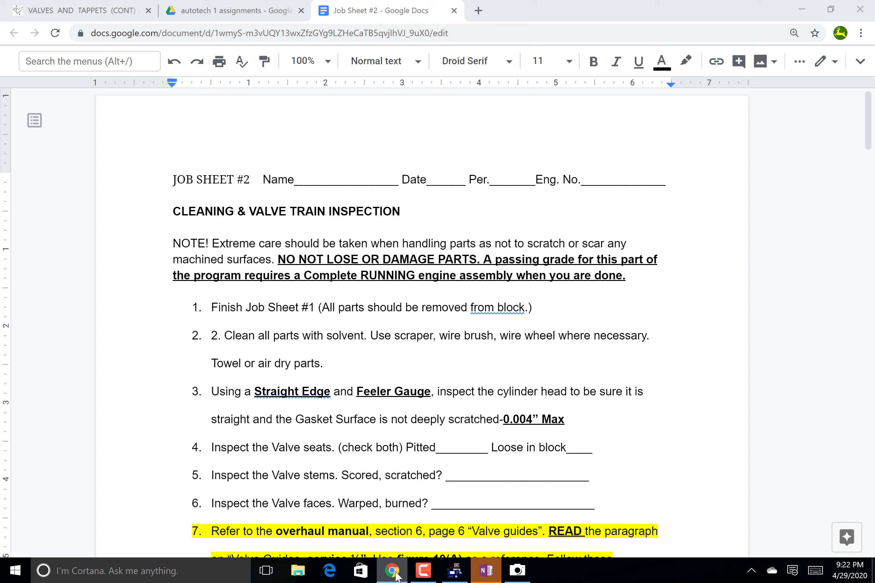
{"action": "scroll", "coordinate": [658, 326], "scroll_direction": "down", "scroll_amount": 3}
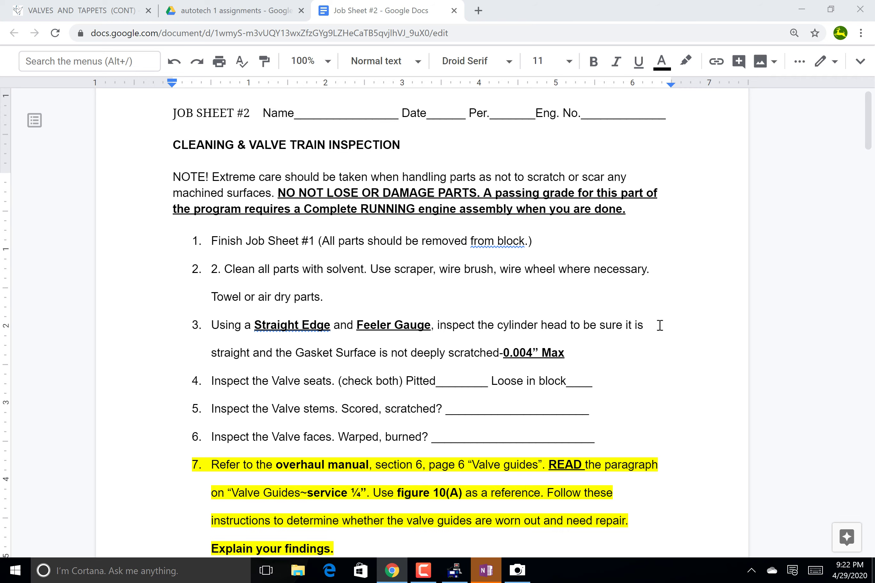
{"action": "scroll", "coordinate": [660, 326], "scroll_direction": "down", "scroll_amount": 2}
{"action": "scroll", "coordinate": [660, 326], "scroll_direction": "up", "scroll_amount": 3}
{"action": "scroll", "coordinate": [660, 326], "scroll_direction": "down", "scroll_amount": 1}
{"action": "scroll", "coordinate": [659, 326], "scroll_direction": "down", "scroll_amount": 1}
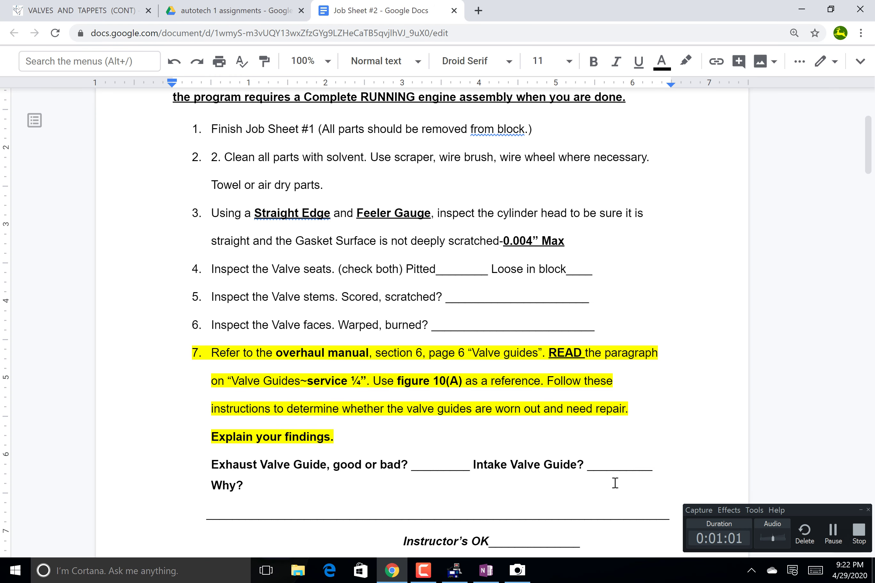
{"action": "left_click", "coordinate": [833, 531]}
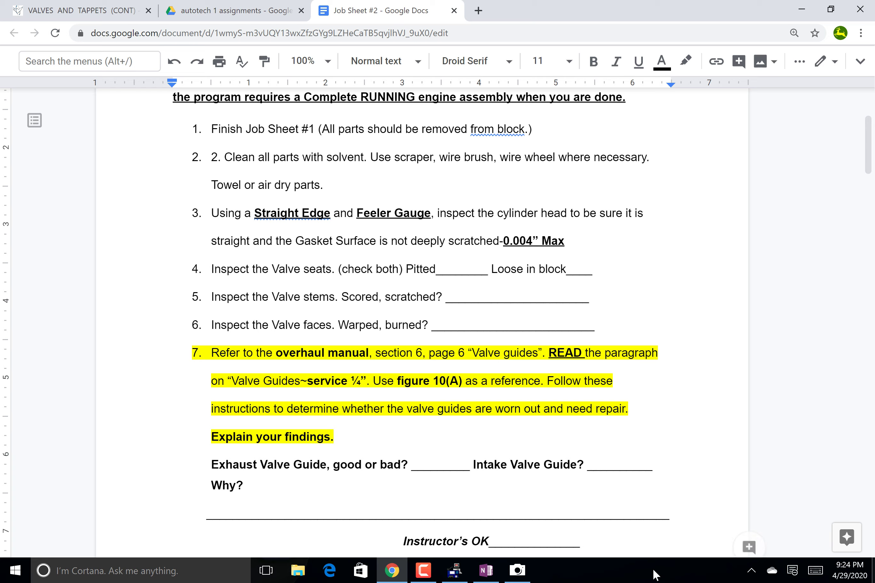
Step: Show the Windows Camera live feed of the workbench with the steel ruler and feeler gauge
{"action": "left_click", "coordinate": [525, 579]}
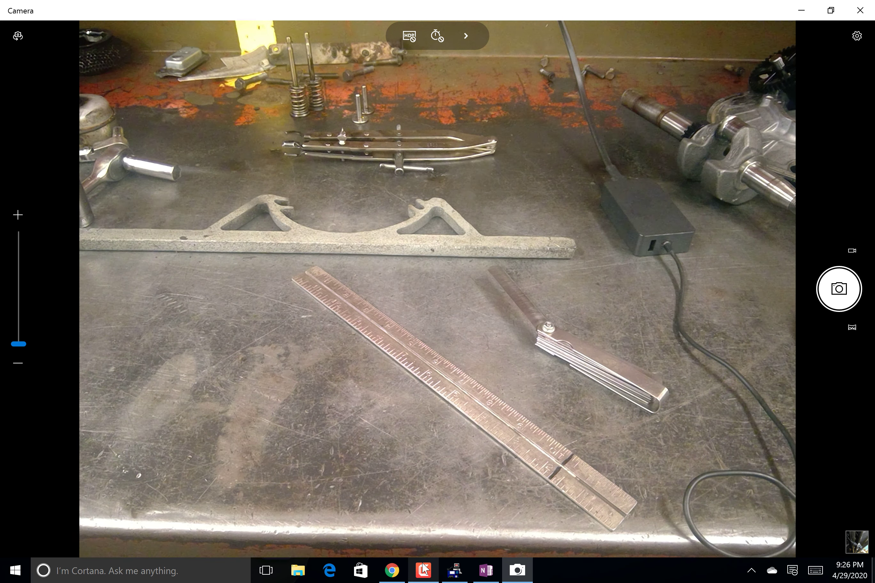
Step: Return to the Job Sheet #2 Google Doc at item 7's valve guide questions
{"action": "left_click", "coordinate": [392, 570]}
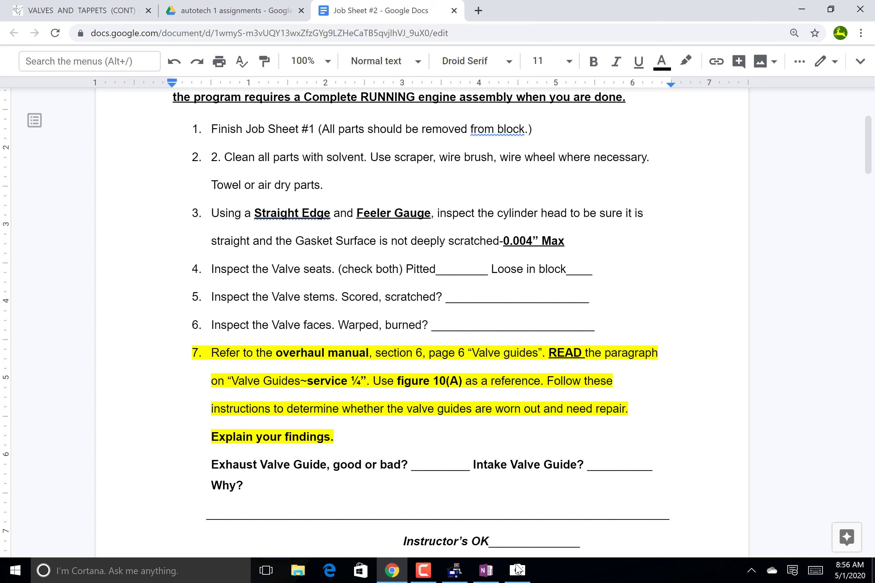
Step: Switch to the OneNote 'Intake Stem' page of handwritten notes
{"action": "left_click", "coordinate": [486, 570]}
Step: Handwrite the heading 'Intake Stem' and sketch the valve head and stem with a measuring mark
{"action": "left_click_drag", "start_coordinate": [265, 141], "coordinate": [272, 149]}
{"action": "mouse_move", "coordinate": [340, 122]}
{"action": "left_mouse_down"}
{"action": "mouse_move", "coordinate": [328, 153]}
{"action": "mouse_move", "coordinate": [352, 149]}
{"action": "mouse_move", "coordinate": [370, 132]}
{"action": "mouse_move", "coordinate": [397, 150]}
{"action": "left_mouse_up"}
{"action": "mouse_move", "coordinate": [197, 208]}
{"action": "left_mouse_down"}
{"action": "mouse_move", "coordinate": [209, 282]}
{"action": "mouse_move", "coordinate": [201, 203]}
{"action": "mouse_move", "coordinate": [246, 242]}
{"action": "left_mouse_up"}
{"action": "left_click_drag", "start_coordinate": [213, 270], "coordinate": [539, 268]}
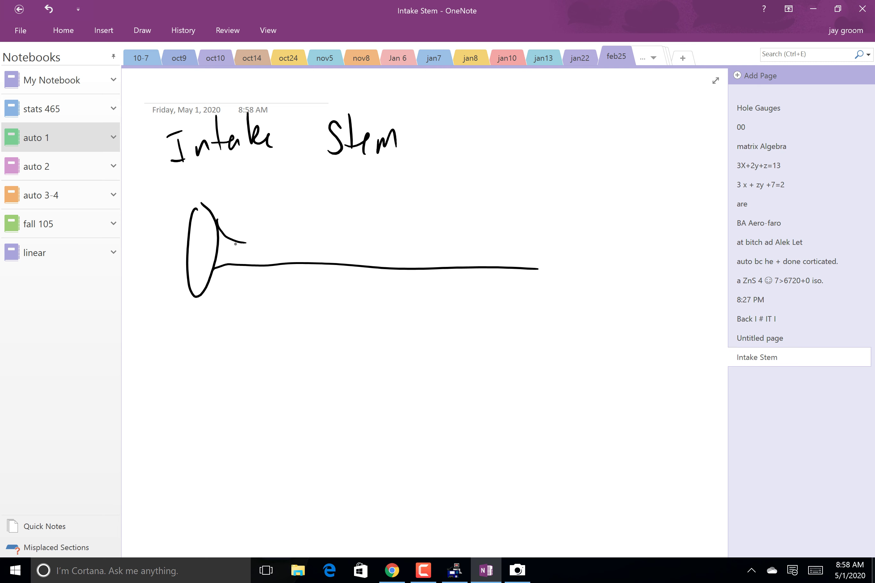
{"action": "mouse_move", "coordinate": [250, 243]}
{"action": "left_mouse_down"}
{"action": "mouse_move", "coordinate": [565, 246]}
{"action": "mouse_move", "coordinate": [546, 272]}
{"action": "mouse_move", "coordinate": [529, 271]}
{"action": "left_mouse_up"}
{"action": "left_click_drag", "start_coordinate": [383, 245], "coordinate": [380, 267]}
Step: Write stem readings .250 and .247 under the stem and draw an ellipse for the guide
{"action": "left_click", "coordinate": [271, 321]}
{"action": "mouse_move", "coordinate": [275, 306]}
{"action": "left_mouse_down"}
{"action": "mouse_move", "coordinate": [278, 320]}
{"action": "mouse_move", "coordinate": [289, 319]}
{"action": "left_mouse_up"}
{"action": "mouse_move", "coordinate": [303, 295]}
{"action": "left_mouse_down"}
{"action": "mouse_move", "coordinate": [292, 312]}
{"action": "mouse_move", "coordinate": [313, 291]}
{"action": "left_mouse_up"}
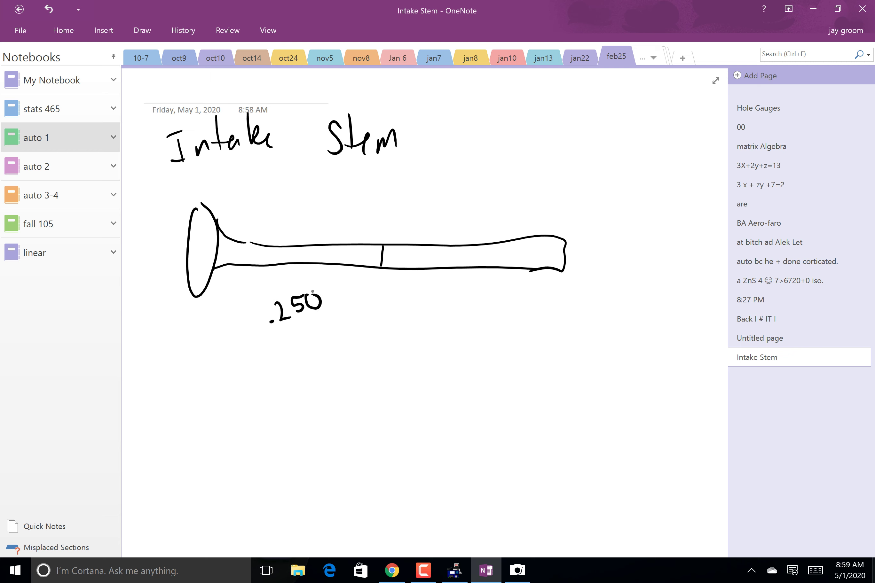
{"action": "mouse_move", "coordinate": [284, 342]}
{"action": "left_mouse_down"}
{"action": "mouse_move", "coordinate": [309, 350]}
{"action": "mouse_move", "coordinate": [305, 334]}
{"action": "mouse_move", "coordinate": [319, 333]}
{"action": "left_mouse_up"}
{"action": "mouse_move", "coordinate": [315, 320]}
{"action": "left_mouse_down"}
{"action": "mouse_move", "coordinate": [321, 342]}
{"action": "mouse_move", "coordinate": [336, 336]}
{"action": "left_mouse_up"}
{"action": "left_click", "coordinate": [284, 362]}
{"action": "mouse_move", "coordinate": [452, 369]}
{"action": "left_mouse_down"}
{"action": "mouse_move", "coordinate": [489, 391]}
{"action": "mouse_move", "coordinate": [442, 364]}
{"action": "mouse_move", "coordinate": [530, 347]}
{"action": "left_mouse_up"}
Step: Label the ellipse as the guide and write an underlined guide reading of .249
{"action": "mouse_move", "coordinate": [490, 403]}
{"action": "left_mouse_down"}
{"action": "mouse_move", "coordinate": [561, 389]}
{"action": "mouse_move", "coordinate": [525, 372]}
{"action": "mouse_move", "coordinate": [529, 388]}
{"action": "mouse_move", "coordinate": [558, 372]}
{"action": "left_mouse_up"}
{"action": "mouse_move", "coordinate": [565, 345]}
{"action": "left_mouse_down"}
{"action": "mouse_move", "coordinate": [564, 371]}
{"action": "mouse_move", "coordinate": [587, 373]}
{"action": "left_mouse_up"}
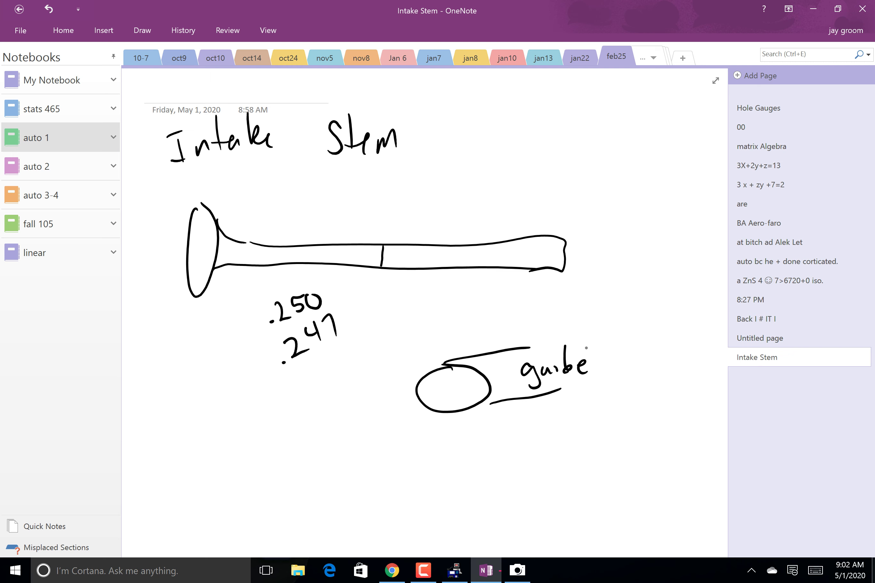
{"action": "left_click", "coordinate": [432, 448]}
{"action": "mouse_move", "coordinate": [442, 433]}
{"action": "left_mouse_down"}
{"action": "mouse_move", "coordinate": [455, 428]}
{"action": "mouse_move", "coordinate": [461, 447]}
{"action": "mouse_move", "coordinate": [480, 436]}
{"action": "left_mouse_up"}
{"action": "left_click_drag", "start_coordinate": [478, 425], "coordinate": [480, 448]}
{"action": "mouse_move", "coordinate": [501, 424]}
{"action": "left_mouse_down"}
{"action": "mouse_move", "coordinate": [492, 433]}
{"action": "mouse_move", "coordinate": [501, 443]}
{"action": "left_mouse_up"}
{"action": "left_click_drag", "start_coordinate": [438, 465], "coordinate": [512, 458]}
Step: Write 'Clearance' below the sketch with the value .002
{"action": "left_click_drag", "start_coordinate": [190, 448], "coordinate": [193, 475]}
{"action": "left_click_drag", "start_coordinate": [196, 420], "coordinate": [213, 467]}
{"action": "mouse_move", "coordinate": [222, 462]}
{"action": "left_mouse_down"}
{"action": "mouse_move", "coordinate": [240, 452]}
{"action": "mouse_move", "coordinate": [242, 475]}
{"action": "left_mouse_up"}
{"action": "left_click_drag", "start_coordinate": [268, 450], "coordinate": [269, 466]}
{"action": "mouse_move", "coordinate": [276, 451]}
{"action": "left_mouse_down"}
{"action": "mouse_move", "coordinate": [308, 467]}
{"action": "mouse_move", "coordinate": [344, 451]}
{"action": "mouse_move", "coordinate": [353, 461]}
{"action": "left_mouse_up"}
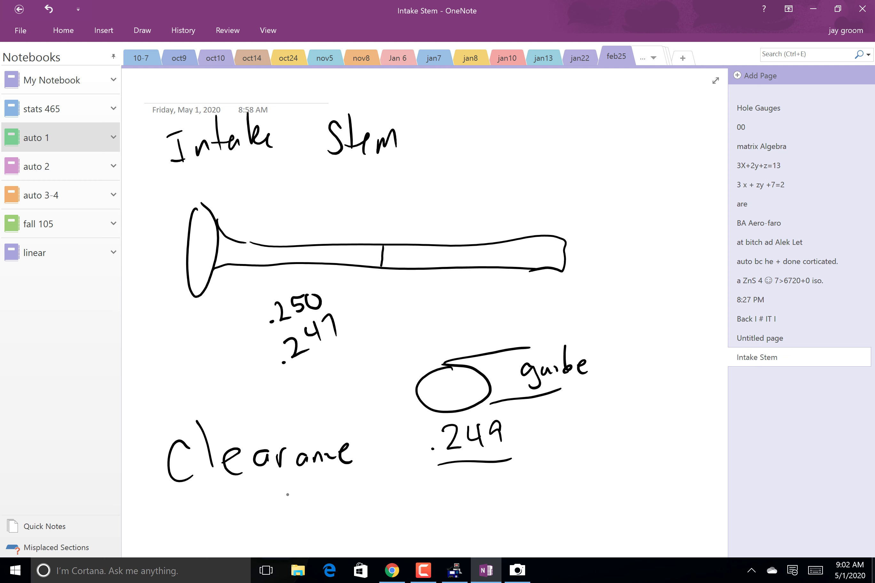
{"action": "left_click", "coordinate": [283, 509]}
{"action": "left_click_drag", "start_coordinate": [303, 491], "coordinate": [321, 501]}
{"action": "mouse_move", "coordinate": [330, 488]}
{"action": "left_mouse_down"}
{"action": "mouse_move", "coordinate": [331, 500]}
{"action": "mouse_move", "coordinate": [342, 498]}
{"action": "left_mouse_up"}
Step: Spell out the clearance as 'two thousandths' and underline it
{"action": "left_click_drag", "start_coordinate": [434, 481], "coordinate": [436, 505]}
{"action": "mouse_move", "coordinate": [429, 489]}
{"action": "left_mouse_down"}
{"action": "mouse_move", "coordinate": [452, 496]}
{"action": "mouse_move", "coordinate": [484, 488]}
{"action": "left_mouse_up"}
{"action": "left_click", "coordinate": [507, 499]}
{"action": "mouse_move", "coordinate": [509, 468]}
{"action": "left_mouse_down"}
{"action": "mouse_move", "coordinate": [507, 493]}
{"action": "mouse_move", "coordinate": [515, 488]}
{"action": "left_mouse_up"}
{"action": "mouse_move", "coordinate": [523, 459]}
{"action": "left_mouse_down"}
{"action": "mouse_move", "coordinate": [517, 497]}
{"action": "mouse_move", "coordinate": [585, 485]}
{"action": "left_mouse_up"}
{"action": "mouse_move", "coordinate": [585, 485]}
{"action": "left_mouse_down"}
{"action": "mouse_move", "coordinate": [601, 464]}
{"action": "mouse_move", "coordinate": [609, 479]}
{"action": "mouse_move", "coordinate": [617, 476]}
{"action": "left_mouse_up"}
{"action": "left_click_drag", "start_coordinate": [617, 472], "coordinate": [630, 475]}
{"action": "left_click_drag", "start_coordinate": [486, 515], "coordinate": [652, 486]}
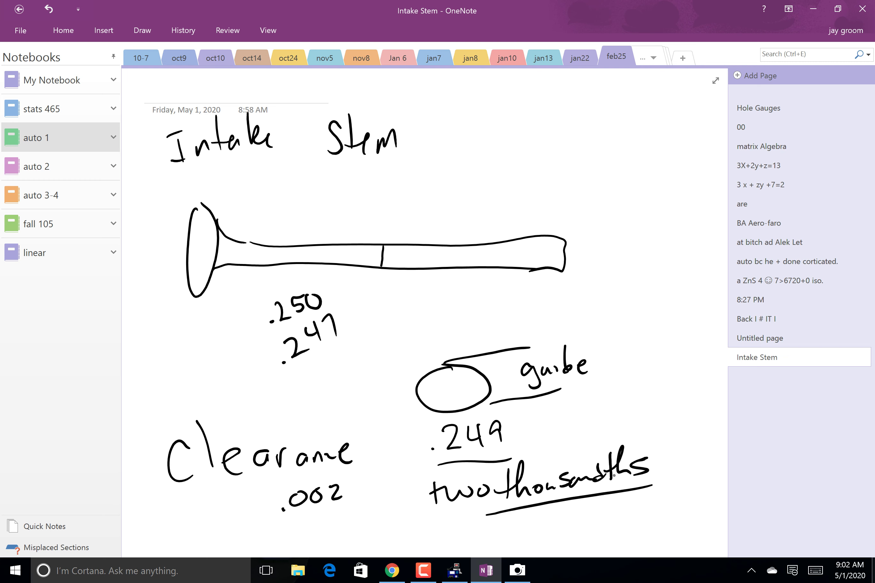
Step: Add an 'Exhaust' page and handwrite .247 Stem, .249 Guide and underlined Clearance .002
{"action": "left_click", "coordinate": [755, 75]}
{"action": "left_click_drag", "start_coordinate": [295, 85], "coordinate": [427, 109]}
{"action": "left_click_drag", "start_coordinate": [220, 170], "coordinate": [308, 160]}
{"action": "left_click_drag", "start_coordinate": [433, 154], "coordinate": [540, 186]}
{"action": "left_click_drag", "start_coordinate": [222, 259], "coordinate": [309, 280]}
{"action": "left_click_drag", "start_coordinate": [414, 246], "coordinate": [518, 270]}
{"action": "left_click_drag", "start_coordinate": [223, 376], "coordinate": [378, 382]}
{"action": "left_click_drag", "start_coordinate": [450, 425], "coordinate": [551, 399]}
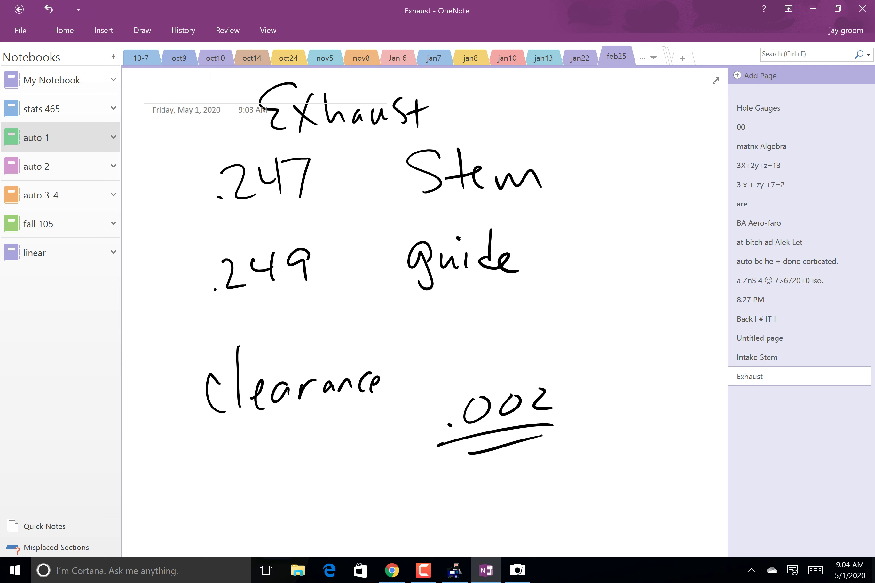
Step: Return to Job Sheet #2 and scroll through items 8–14, then back up slightly
{"action": "left_click", "coordinate": [424, 571]}
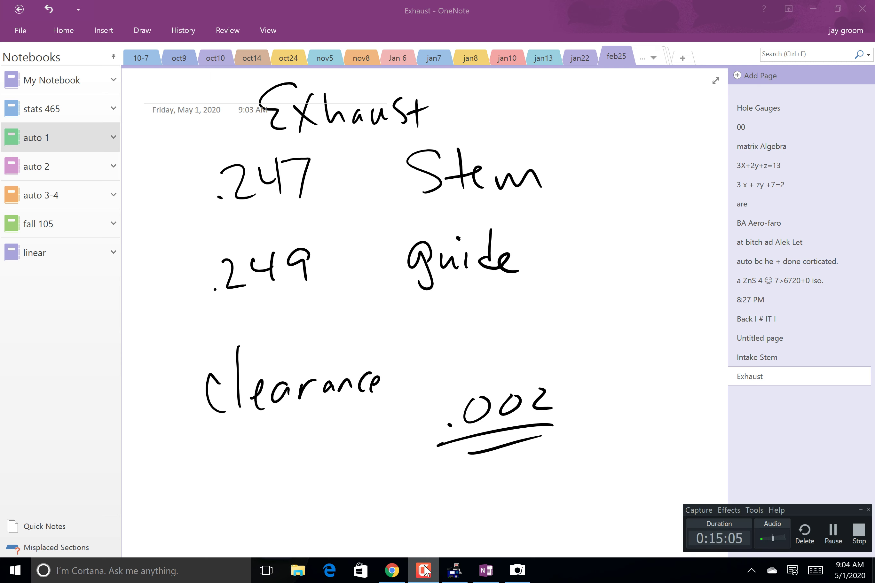
{"action": "left_click", "coordinate": [424, 570]}
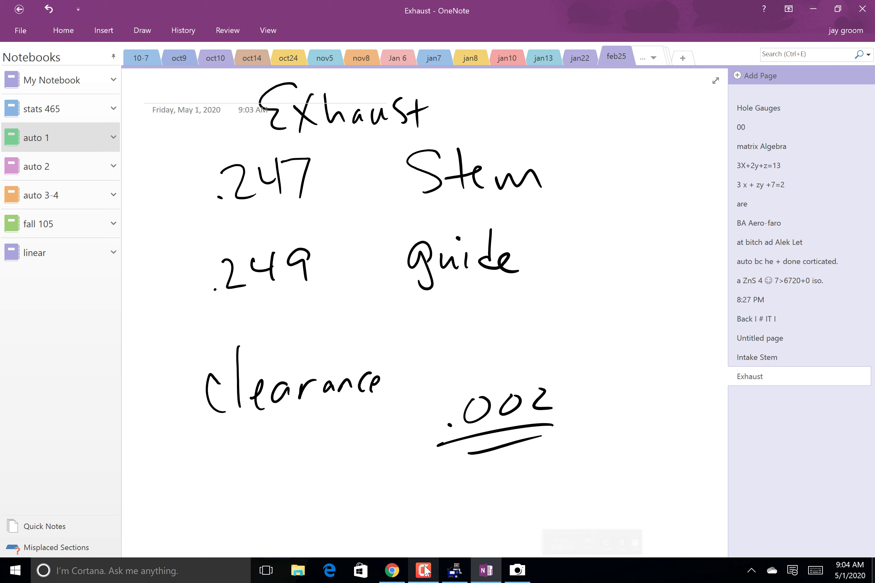
{"action": "left_click", "coordinate": [391, 570]}
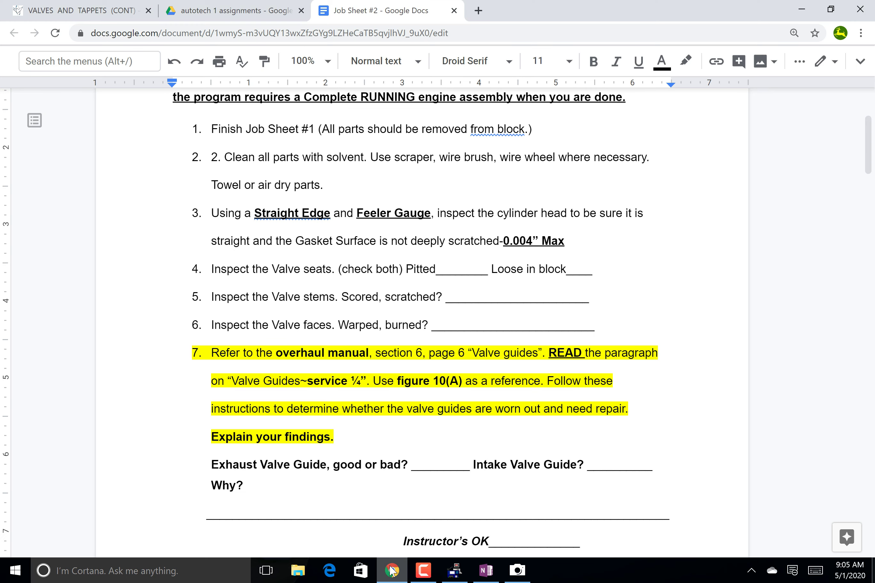
{"action": "left_click", "coordinate": [866, 403]}
{"action": "scroll", "coordinate": [596, 338], "scroll_direction": "down", "scroll_amount": 6}
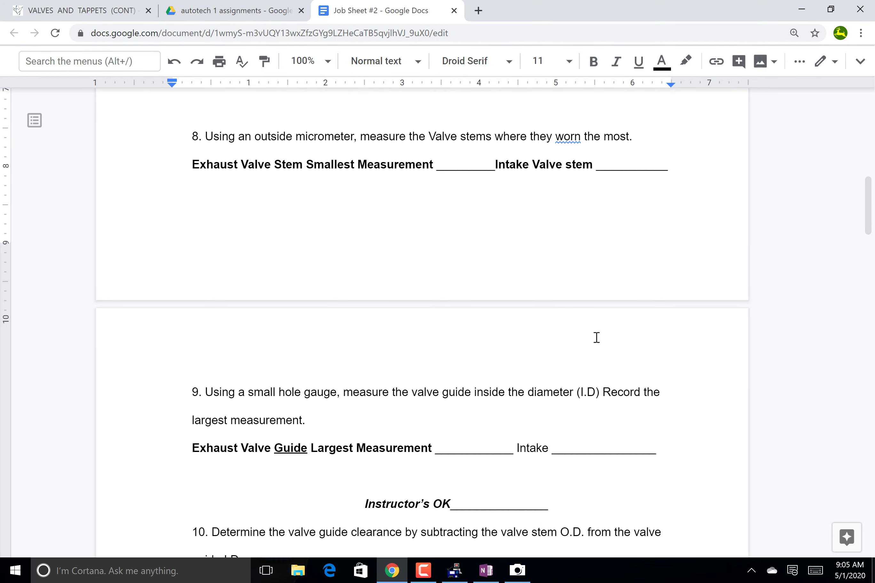
{"action": "scroll", "coordinate": [596, 338], "scroll_direction": "down", "scroll_amount": 4}
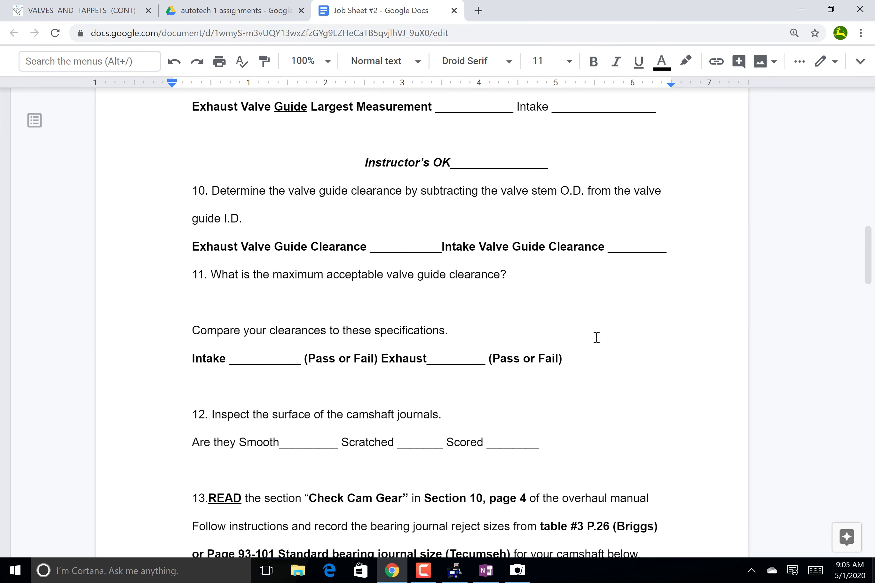
{"action": "scroll", "coordinate": [596, 338], "scroll_direction": "down", "scroll_amount": 2}
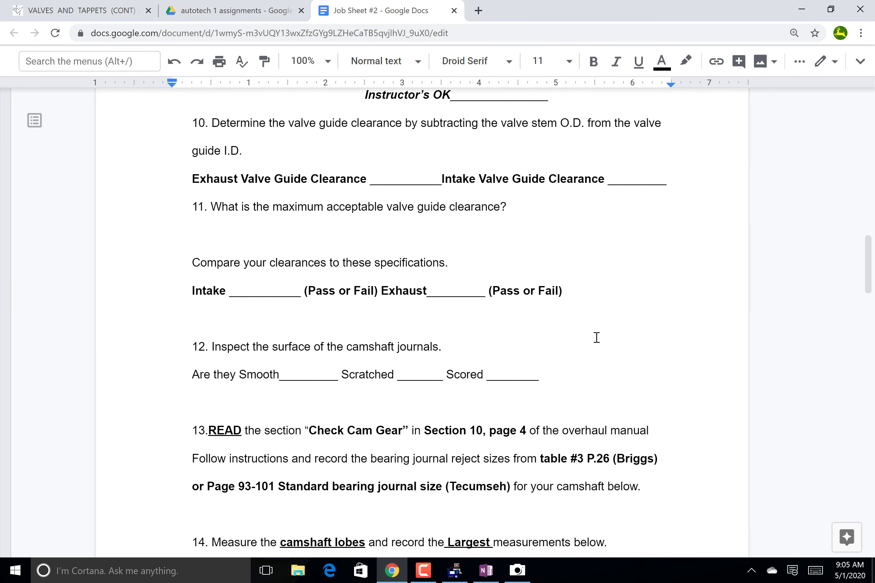
{"action": "scroll", "coordinate": [596, 338], "scroll_direction": "up", "scroll_amount": 15}
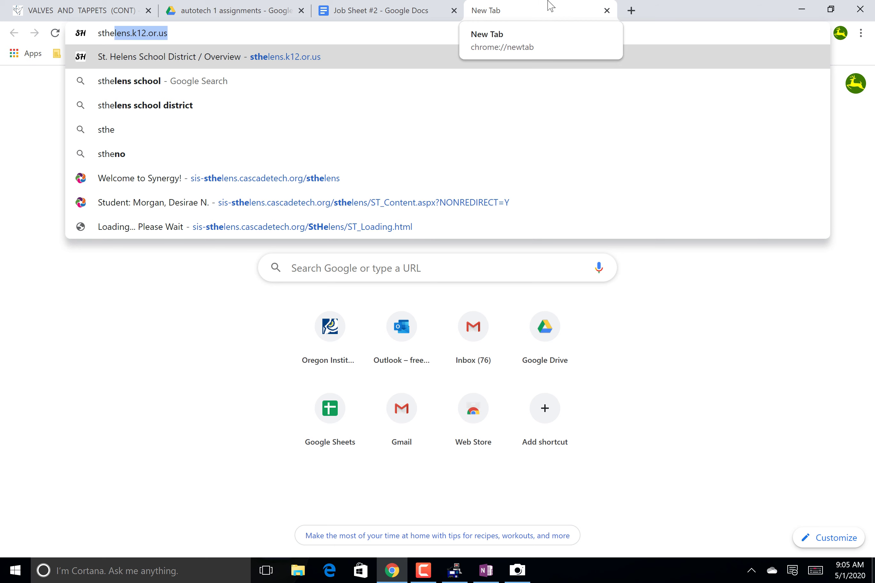
Step: Search 'sthelens high' and open the St. Helens High School teachers suggestion
{"action": "type", "text": "lens"}
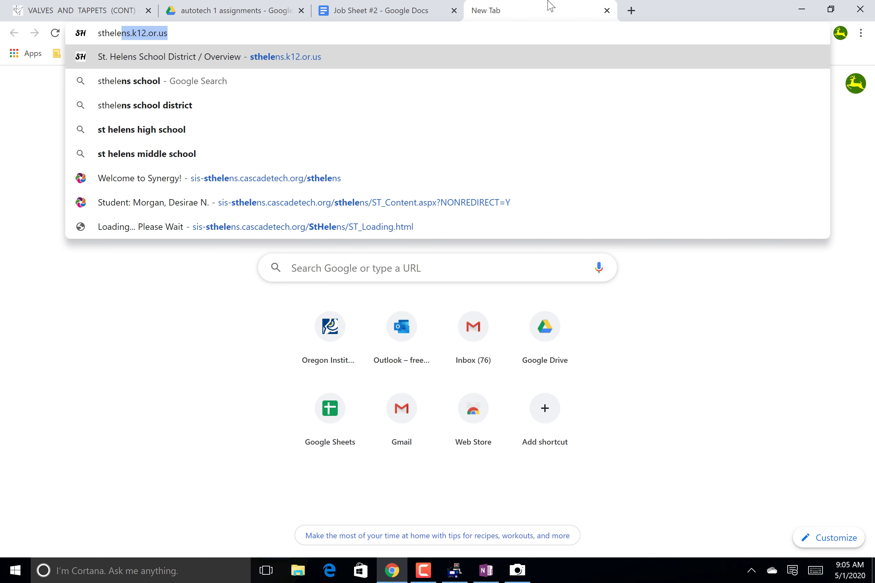
{"action": "type", "text": " high"}
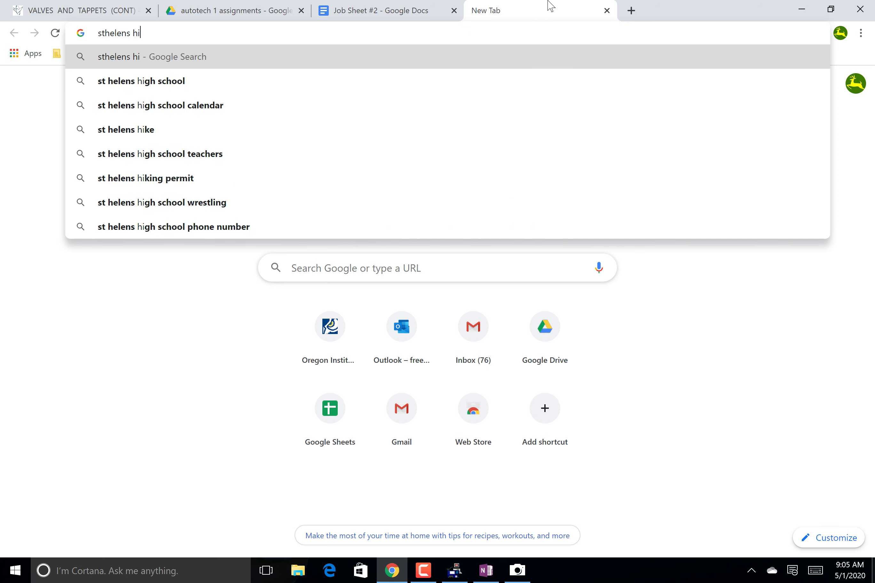
{"action": "left_click", "coordinate": [459, 130]}
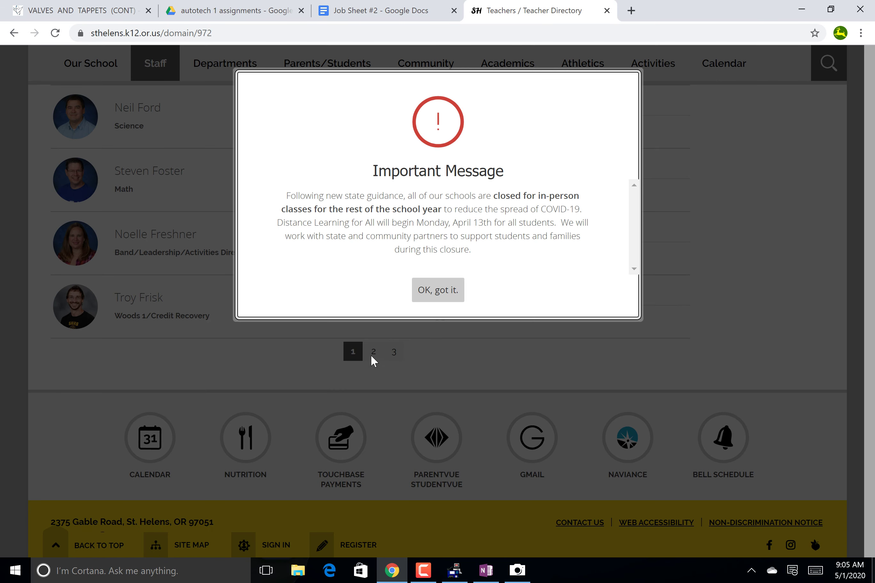
Step: Dismiss the closure notice, then open the automotive teacher's Auto Tech 1 page from staff page 2
{"action": "left_click", "coordinate": [438, 290]}
{"action": "left_click", "coordinate": [368, 352]}
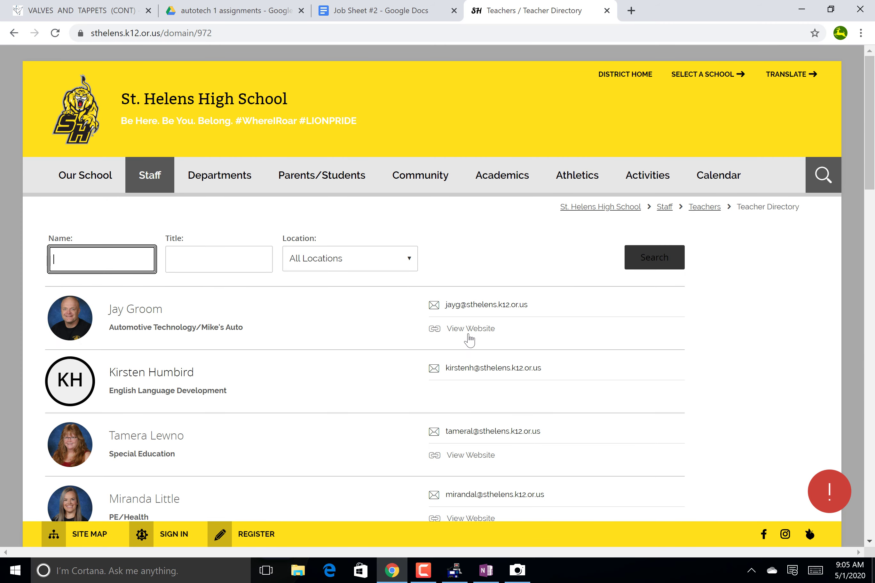
{"action": "left_click", "coordinate": [468, 330]}
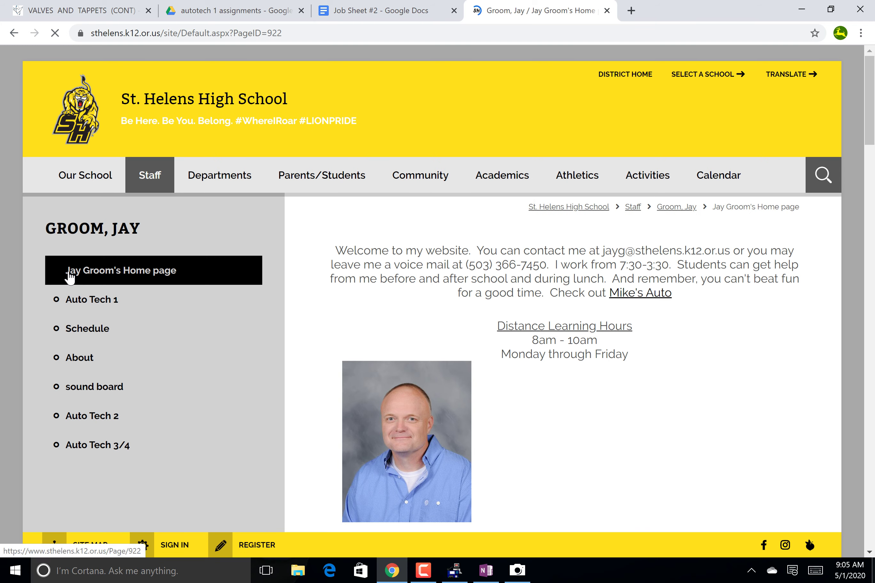
{"action": "left_click", "coordinate": [87, 300]}
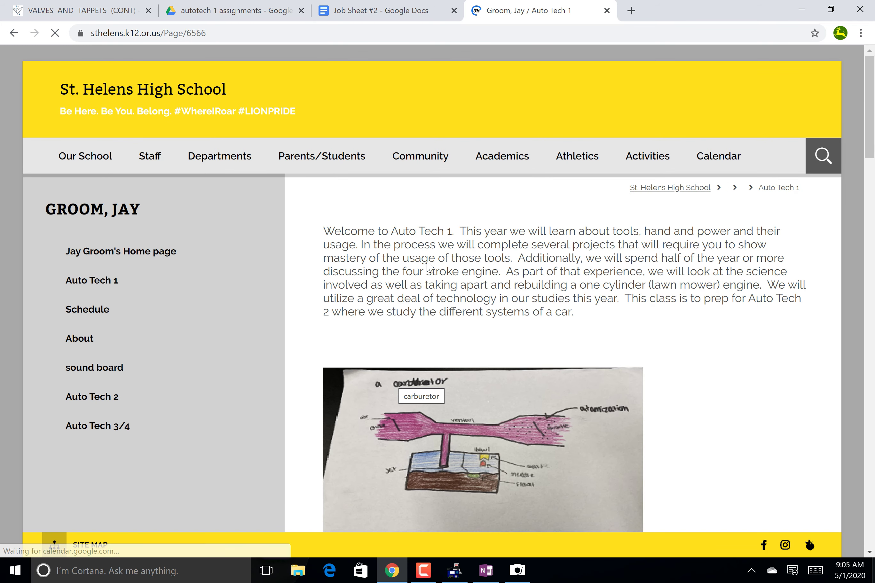
{"action": "scroll", "coordinate": [459, 127], "scroll_direction": "down", "scroll_amount": 5}
{"action": "scroll", "coordinate": [461, 133], "scroll_direction": "down", "scroll_amount": 18}
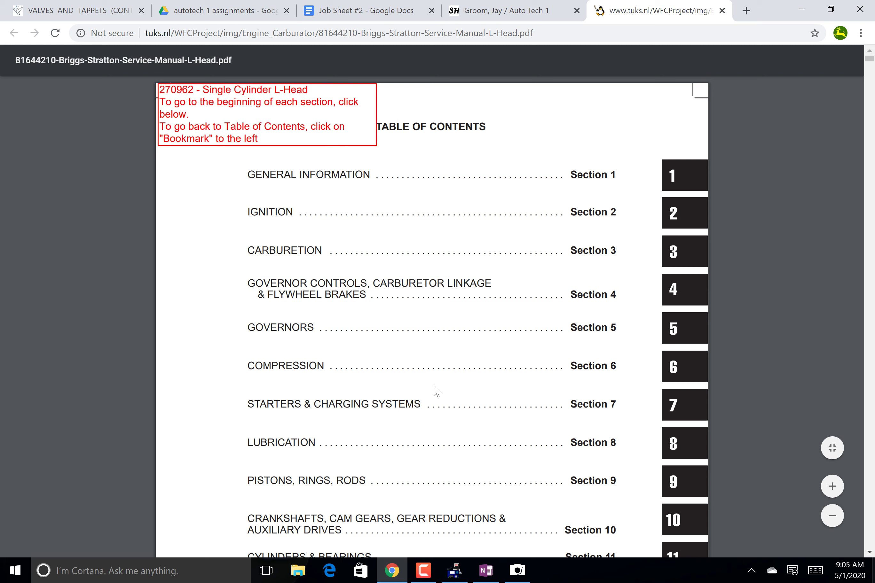
Step: Jump to Section 6, Compression, in the manual and scroll down past tappet clearance
{"action": "left_click", "coordinate": [678, 368]}
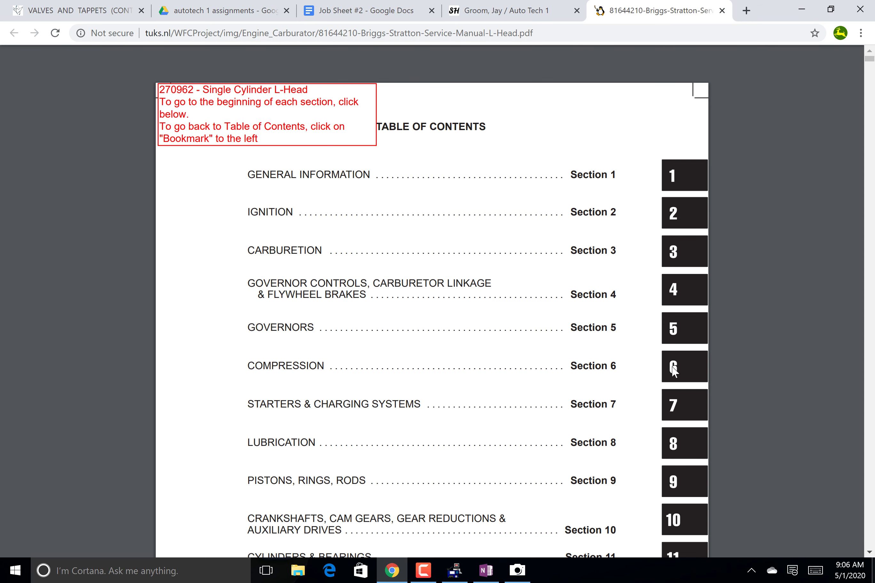
{"action": "left_click", "coordinate": [672, 382]}
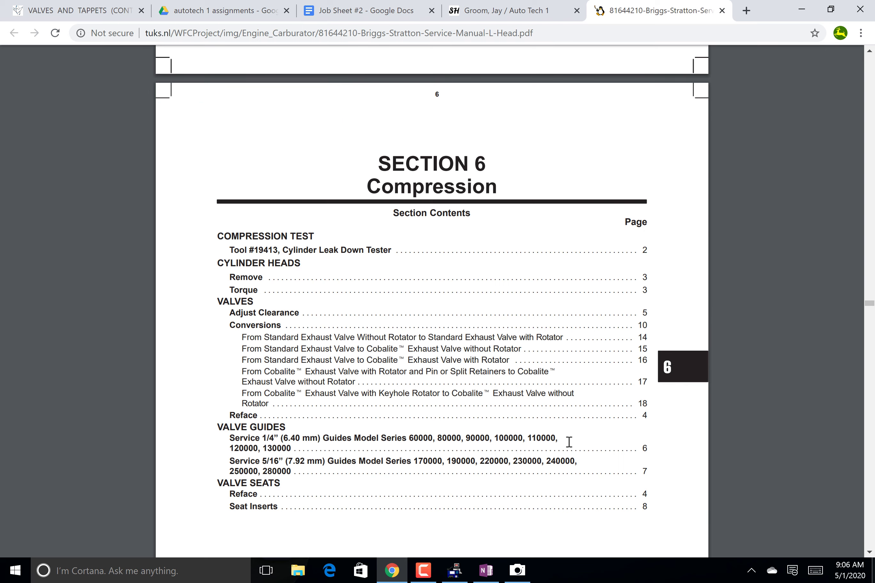
{"action": "scroll", "coordinate": [569, 442], "scroll_direction": "down", "scroll_amount": 20}
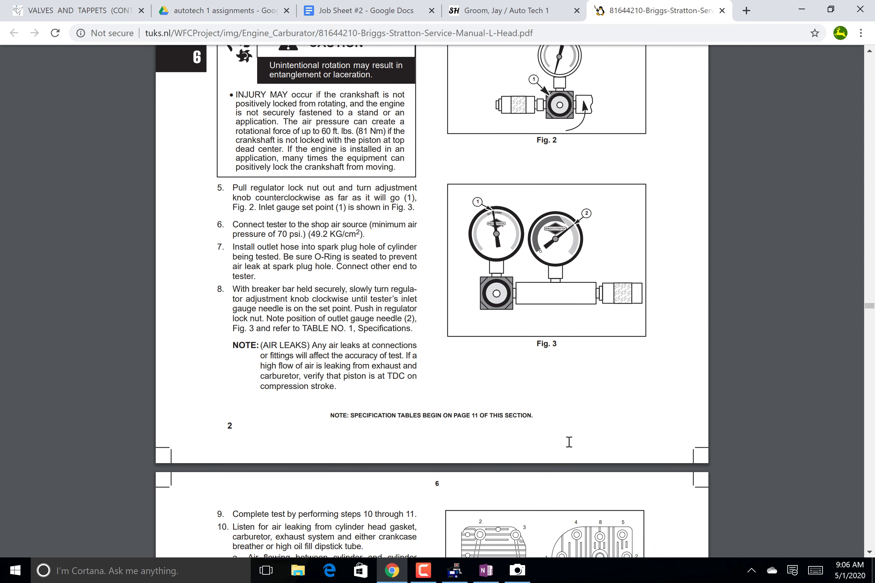
{"action": "scroll", "coordinate": [569, 442], "scroll_direction": "down", "scroll_amount": 20}
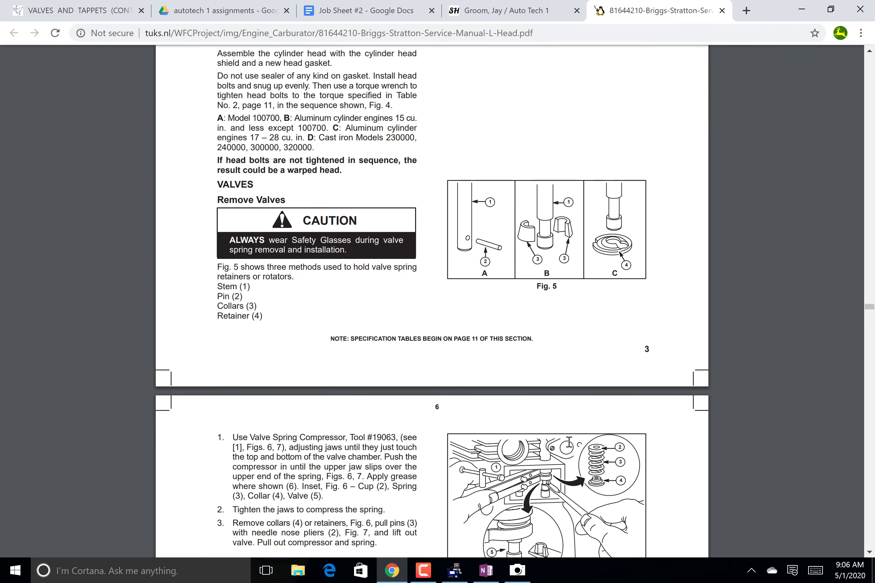
{"action": "scroll", "coordinate": [569, 442], "scroll_direction": "down", "scroll_amount": 20}
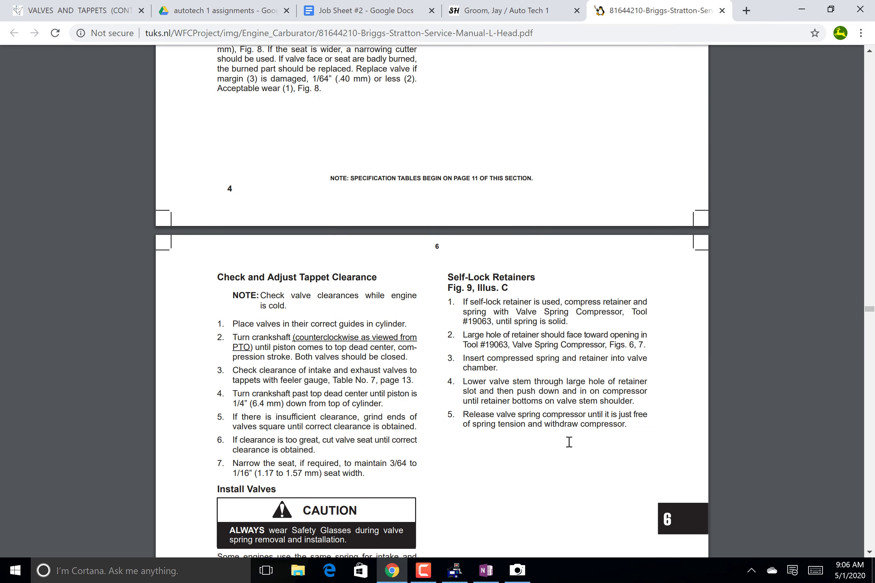
{"action": "scroll", "coordinate": [568, 442], "scroll_direction": "down", "scroll_amount": 10}
{"action": "scroll", "coordinate": [569, 442], "scroll_direction": "down", "scroll_amount": 7}
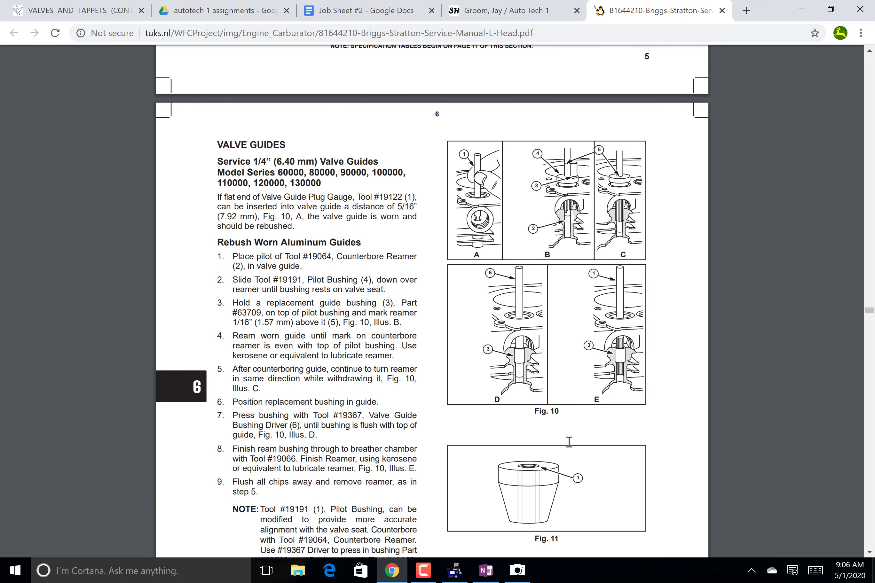
{"action": "scroll", "coordinate": [569, 440], "scroll_direction": "down", "scroll_amount": 6}
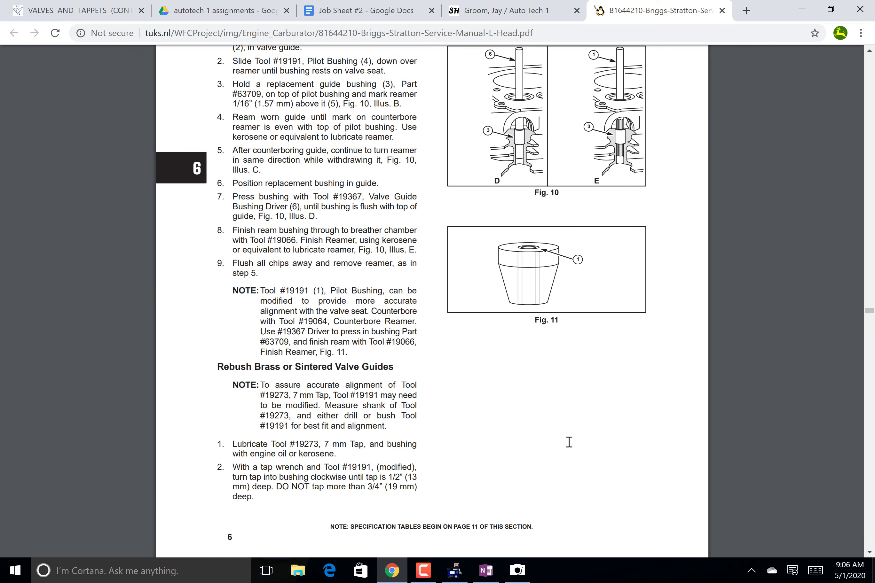
{"action": "scroll", "coordinate": [569, 442], "scroll_direction": "down", "scroll_amount": 7}
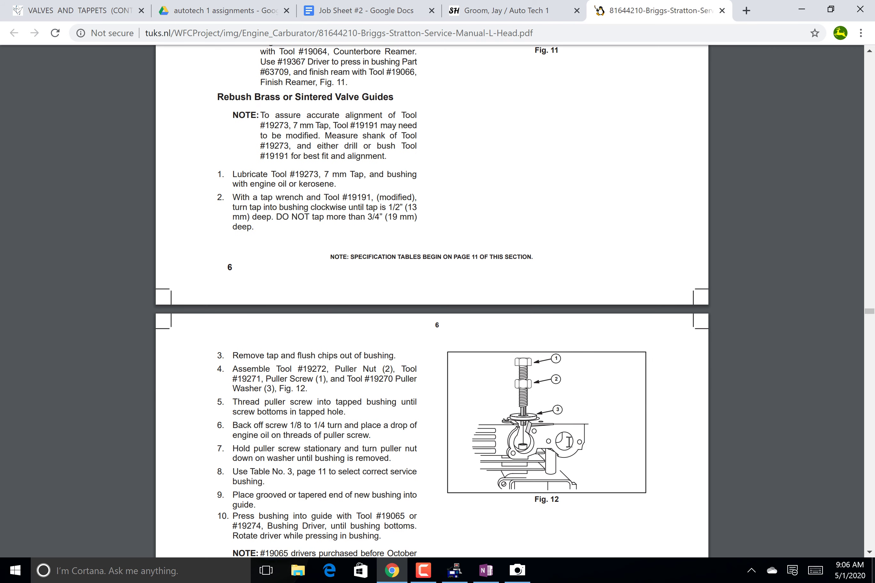
{"action": "scroll", "coordinate": [569, 441], "scroll_direction": "down", "scroll_amount": 8}
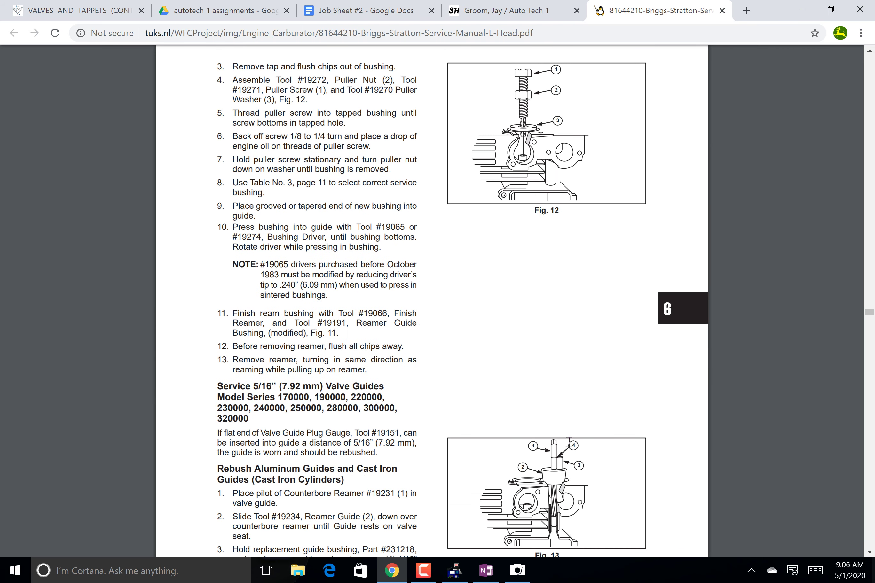
{"action": "scroll", "coordinate": [569, 440], "scroll_direction": "down", "scroll_amount": 10}
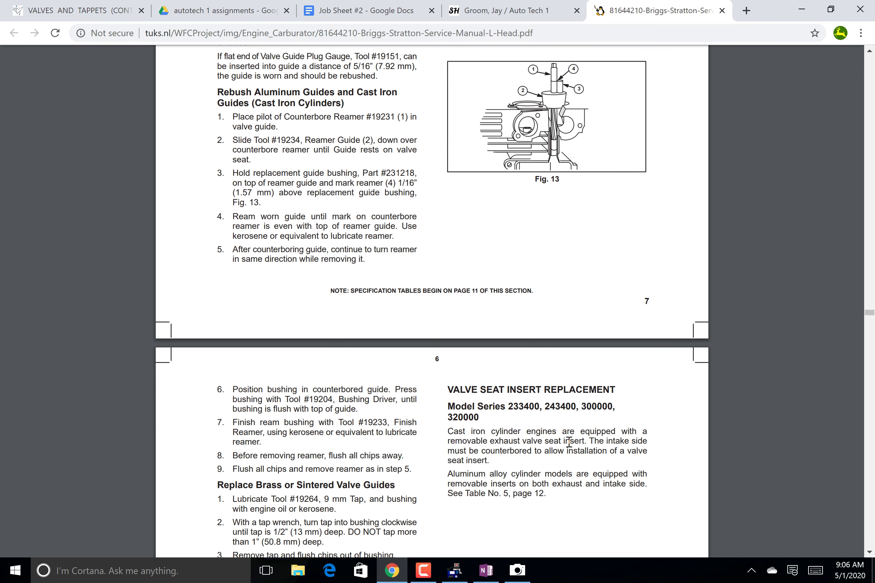
Step: Scroll back to page 177, showing the valve guide bushing steps and Fig. 12
{"action": "scroll", "coordinate": [569, 443], "scroll_direction": "up", "scroll_amount": 18}
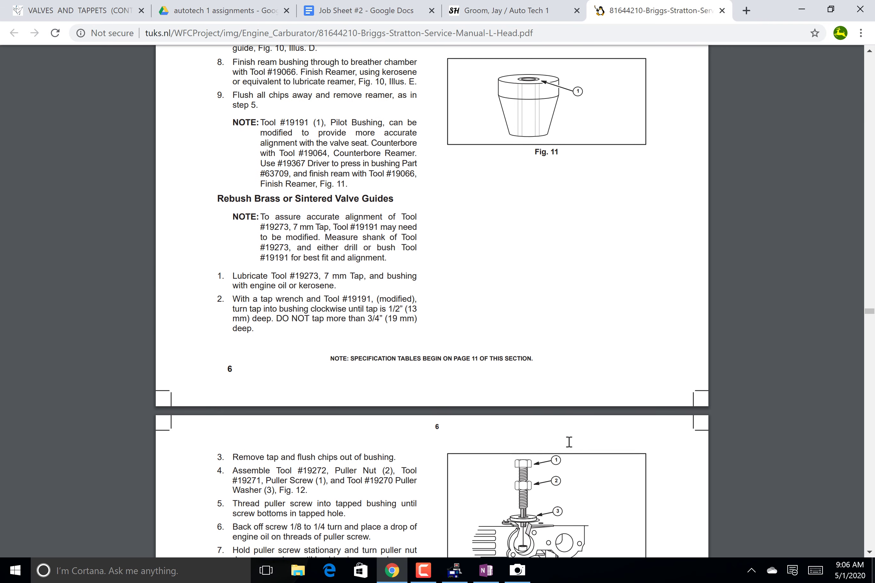
{"action": "scroll", "coordinate": [569, 442], "scroll_direction": "up", "scroll_amount": 3}
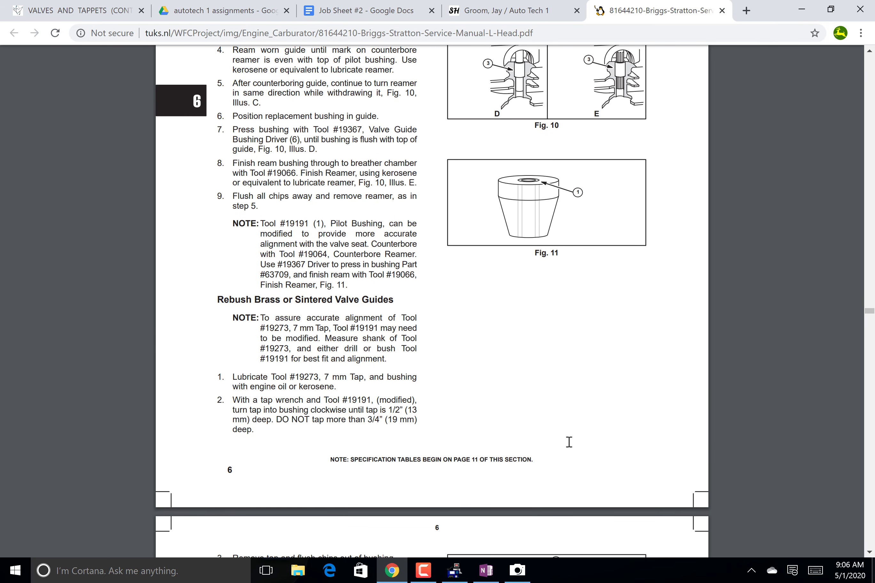
{"action": "scroll", "coordinate": [569, 442], "scroll_direction": "up", "scroll_amount": 5}
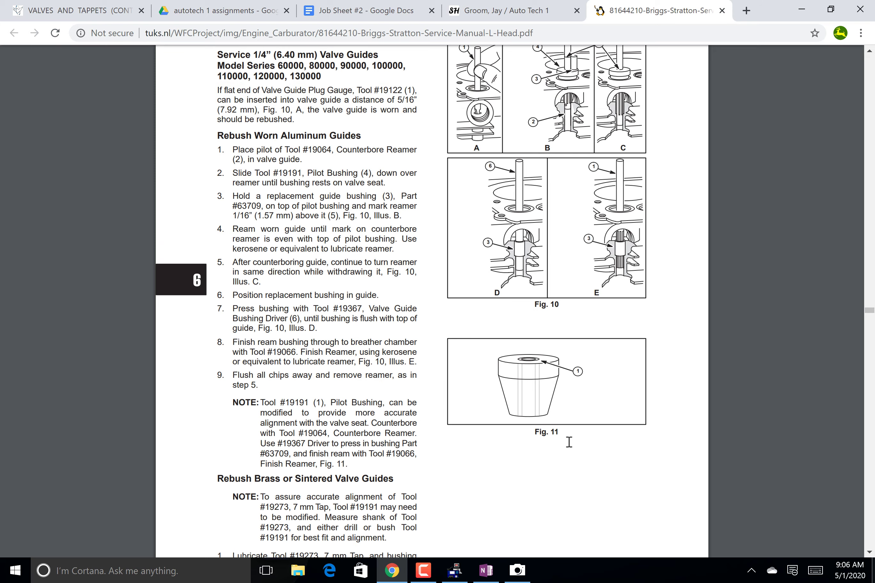
{"action": "scroll", "coordinate": [568, 442], "scroll_direction": "up", "scroll_amount": 3}
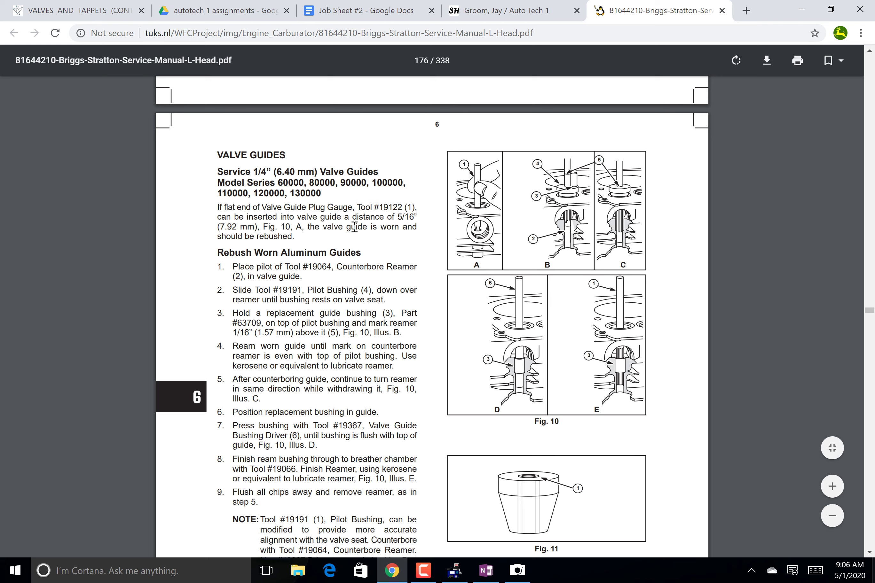
{"action": "scroll", "coordinate": [355, 228], "scroll_direction": "up", "scroll_amount": 6}
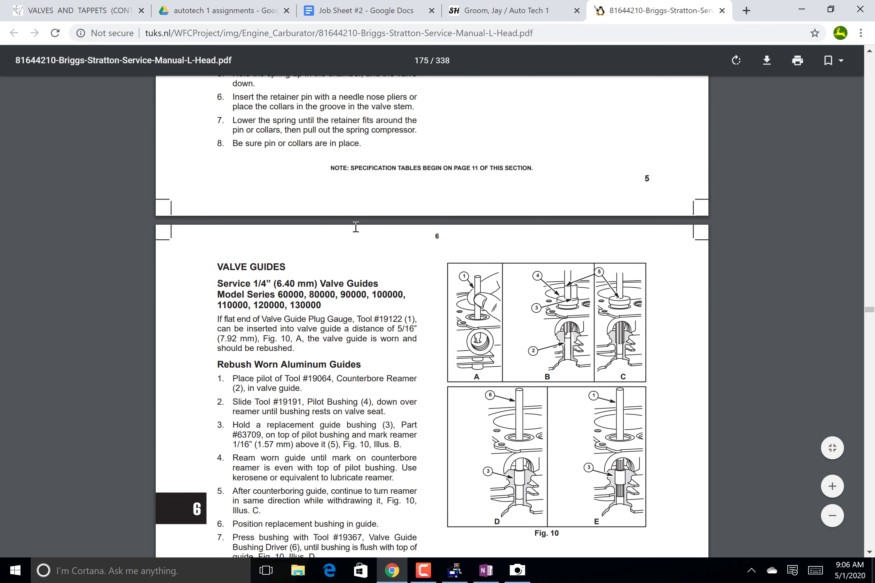
{"action": "scroll", "coordinate": [355, 228], "scroll_direction": "up", "scroll_amount": 5}
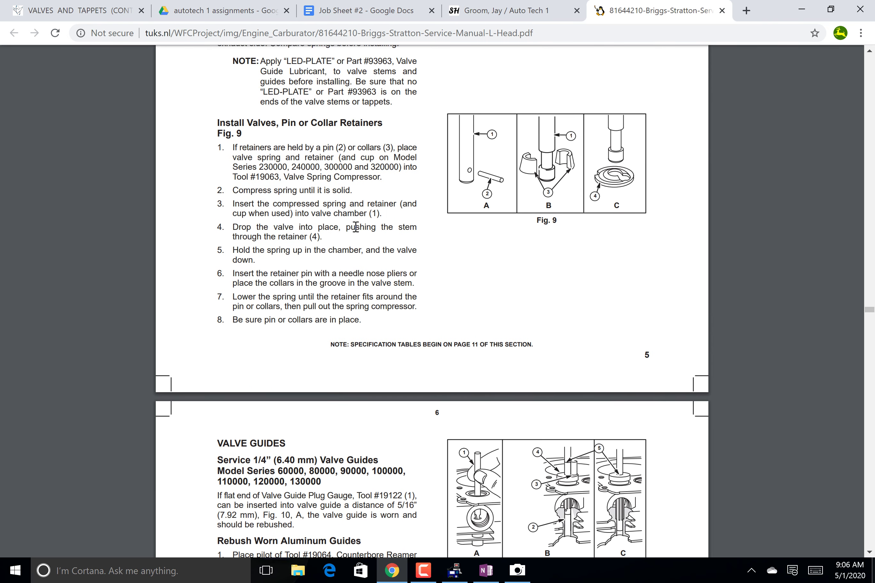
{"action": "scroll", "coordinate": [355, 228], "scroll_direction": "up", "scroll_amount": 4}
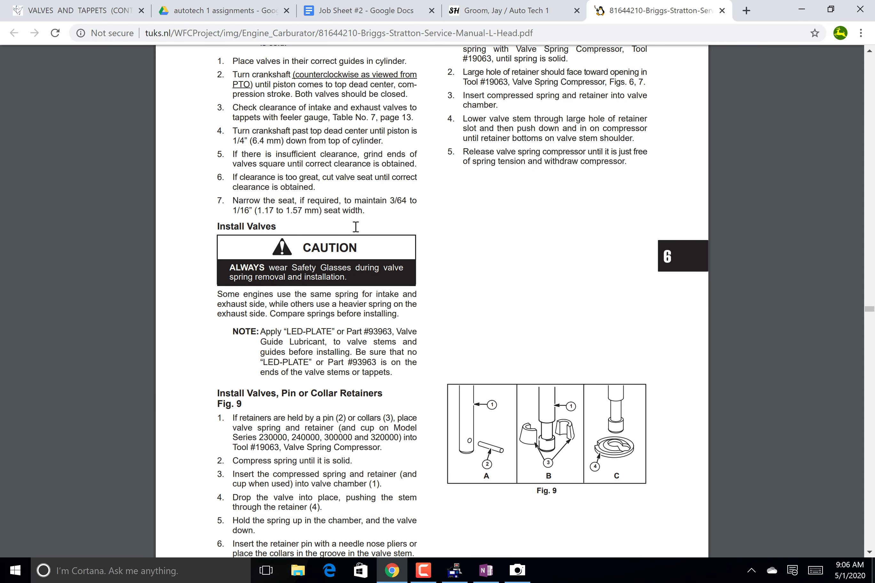
{"action": "scroll", "coordinate": [355, 227], "scroll_direction": "up", "scroll_amount": 2}
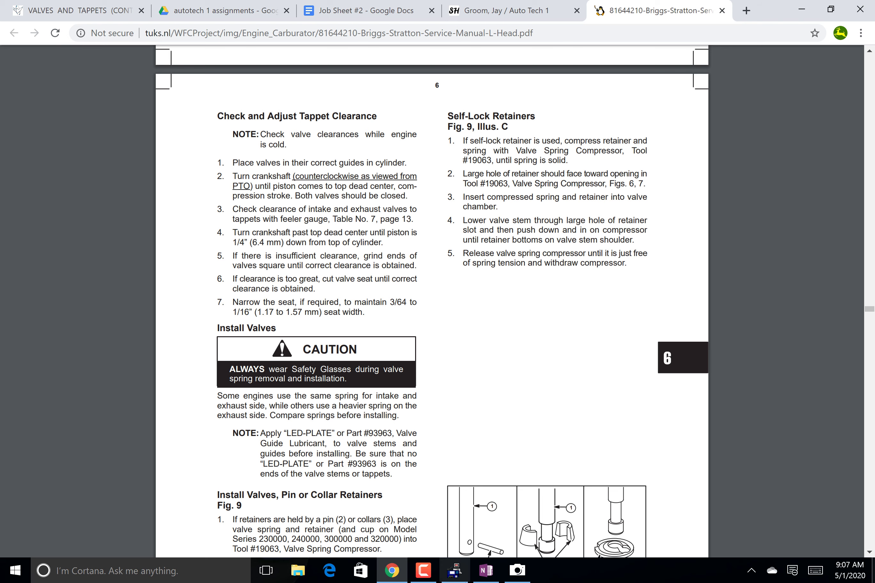
{"action": "left_click", "coordinate": [425, 571]}
{"action": "left_click", "coordinate": [829, 534]}
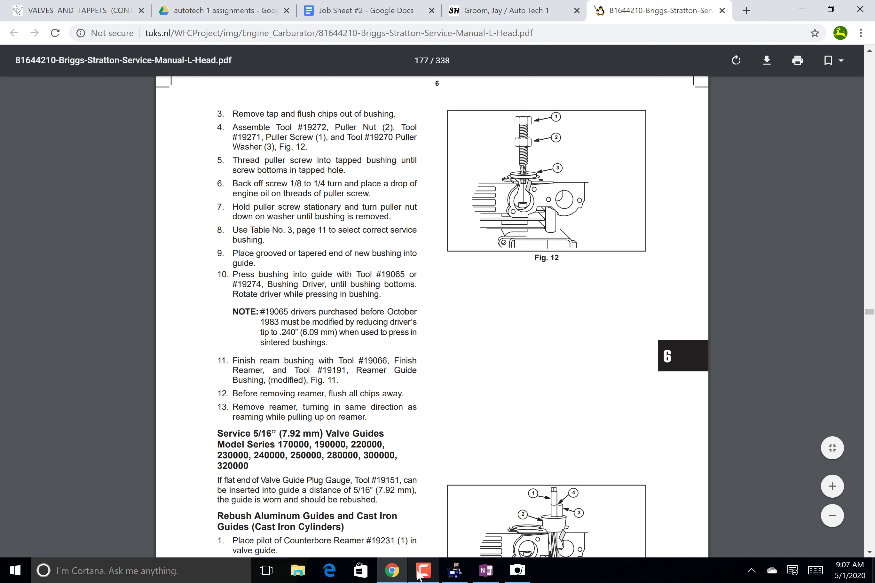
{"action": "left_click", "coordinate": [418, 572]}
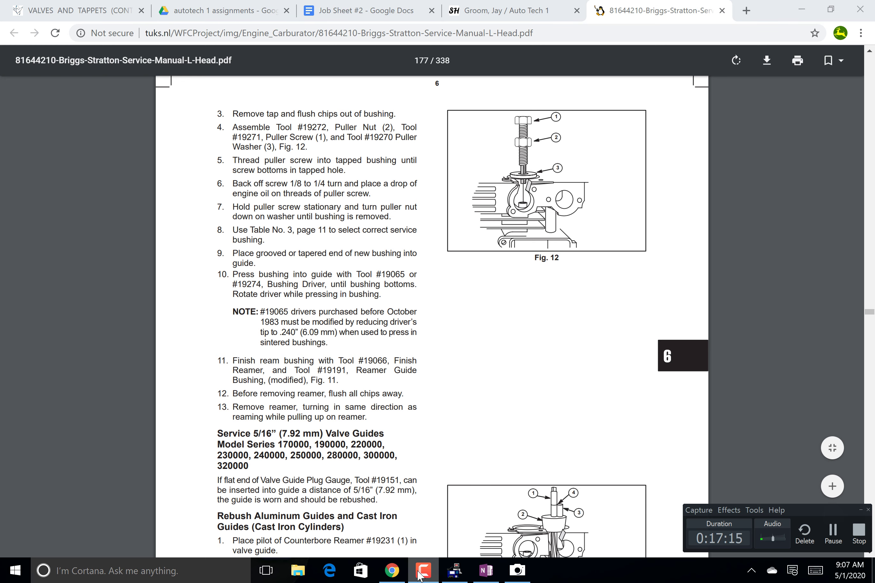
{"action": "left_click", "coordinate": [429, 574]}
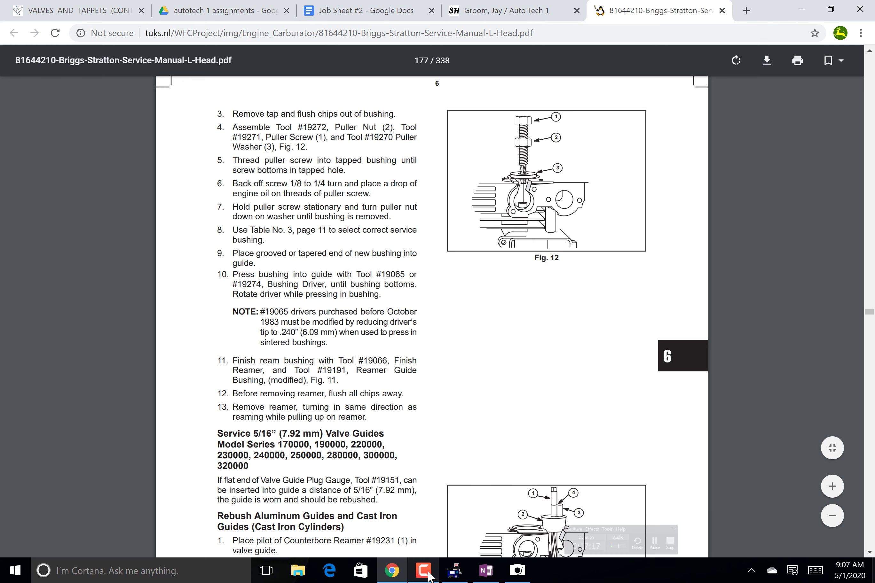
{"action": "left_click", "coordinate": [491, 580]}
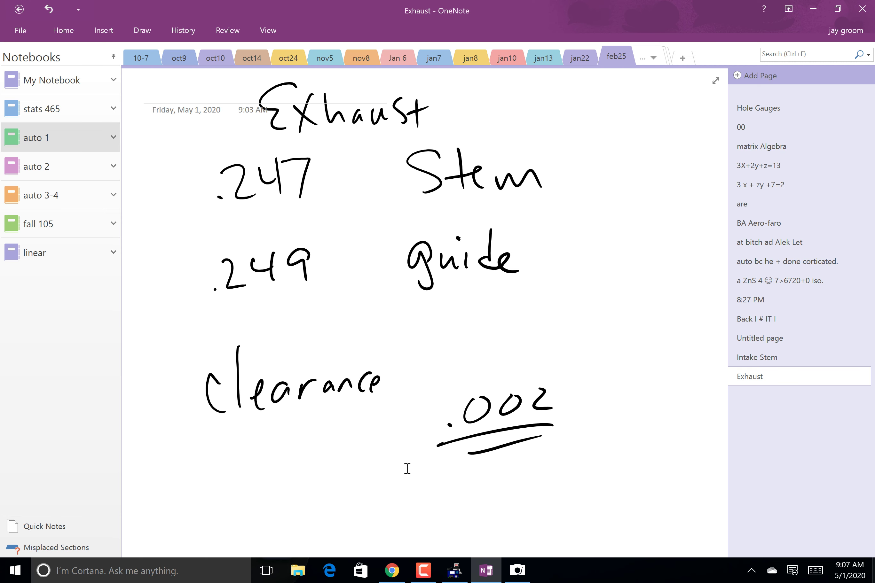
{"action": "left_click", "coordinate": [392, 570]}
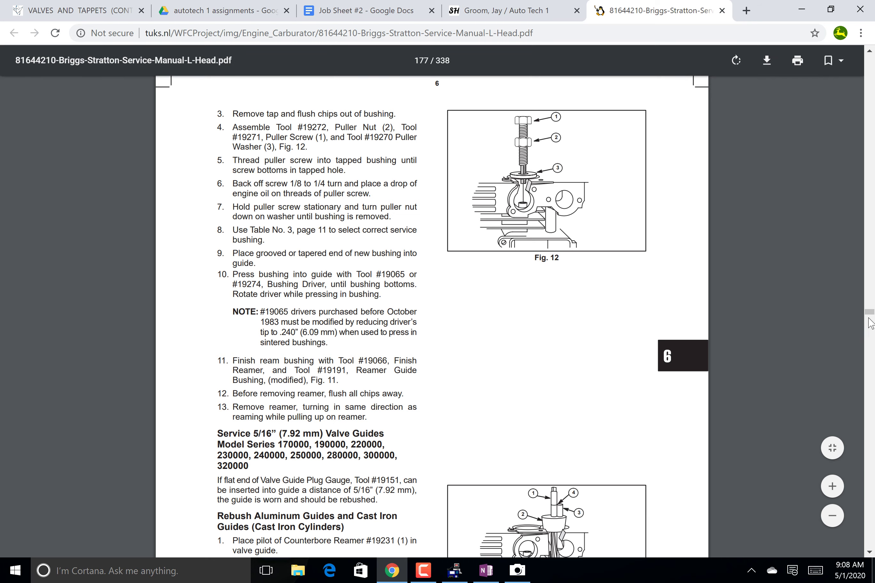
Step: Scroll past Table No. 10 and section 7A to page 214's Section 7B battery installation
{"action": "left_click", "coordinate": [866, 375]}
{"action": "scroll", "coordinate": [868, 375], "scroll_direction": "down", "scroll_amount": 20}
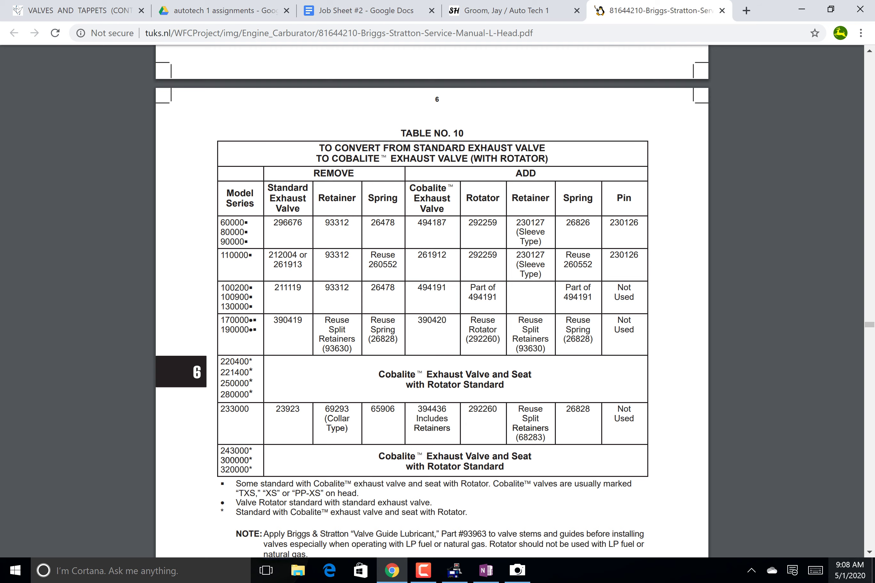
{"action": "scroll", "coordinate": [873, 510], "scroll_direction": "down", "scroll_amount": 10}
{"action": "scroll", "coordinate": [873, 510], "scroll_direction": "down", "scroll_amount": 20}
{"action": "scroll", "coordinate": [873, 510], "scroll_direction": "down", "scroll_amount": 20}
{"action": "scroll", "coordinate": [873, 510], "scroll_direction": "down", "scroll_amount": 20}
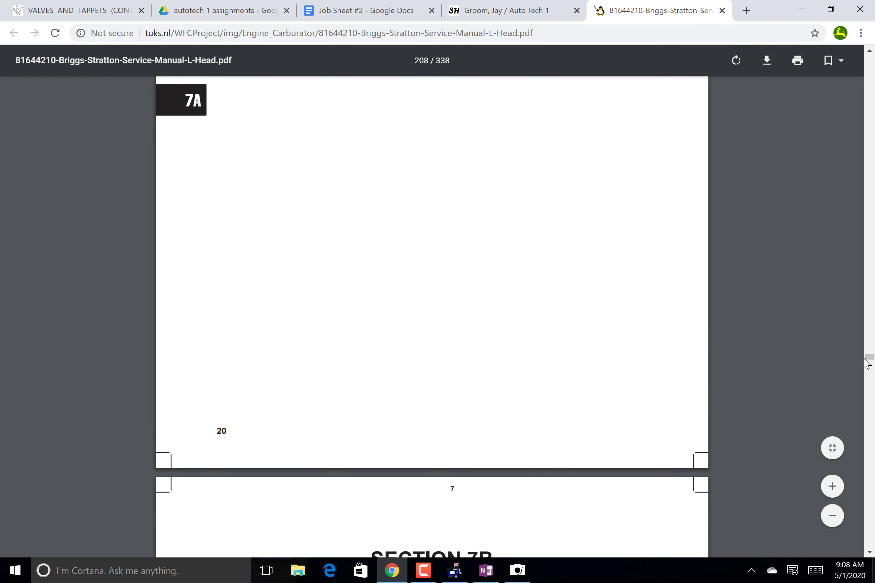
{"action": "scroll", "coordinate": [870, 384], "scroll_direction": "down", "scroll_amount": 2}
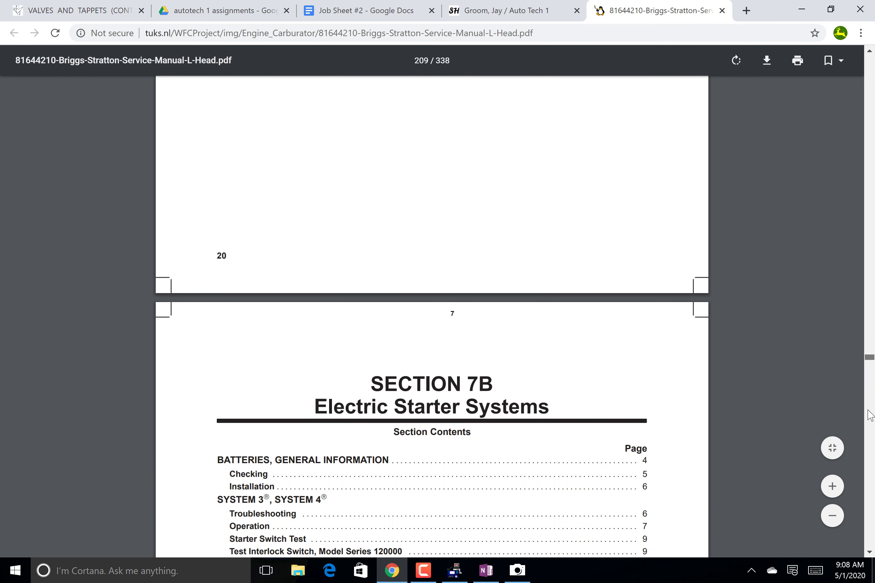
{"action": "scroll", "coordinate": [870, 432], "scroll_direction": "down", "scroll_amount": 20}
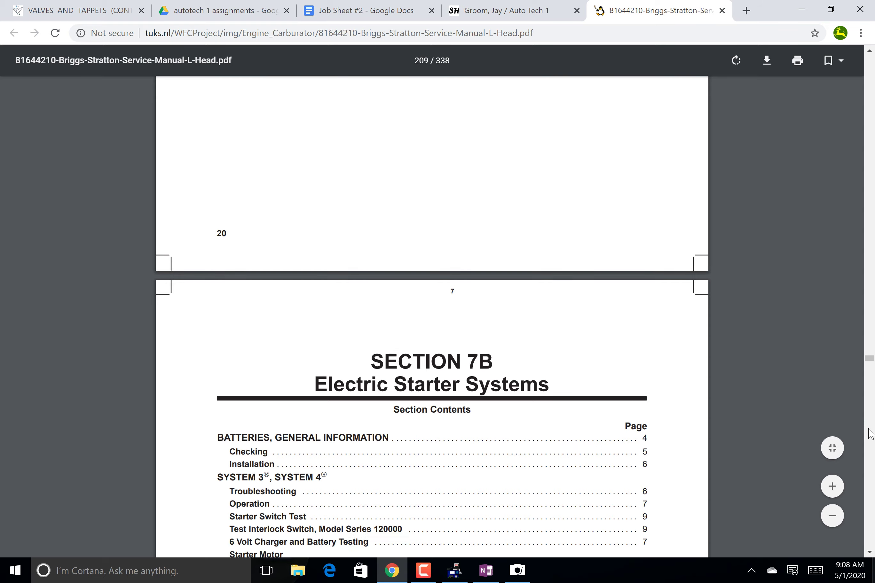
{"action": "scroll", "coordinate": [870, 433], "scroll_direction": "down", "scroll_amount": 5}
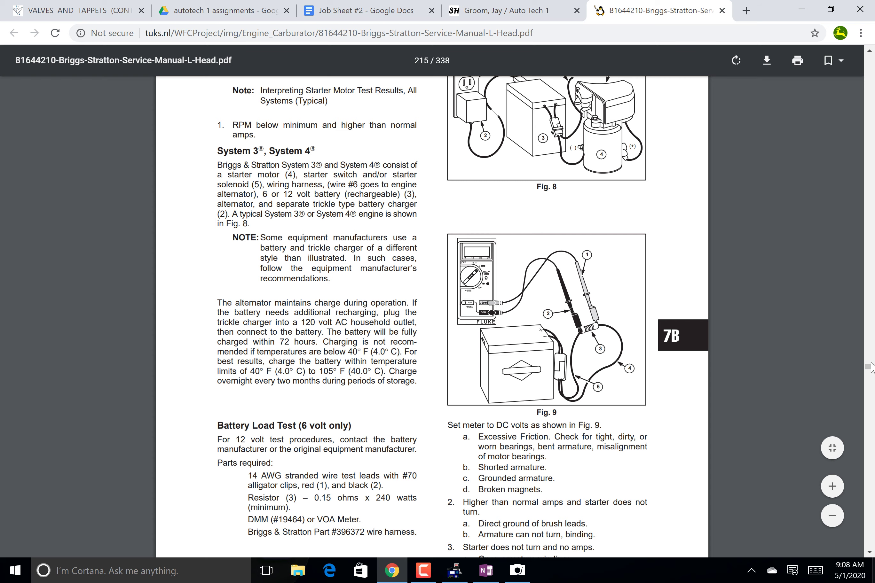
{"action": "scroll", "coordinate": [870, 367], "scroll_direction": "up", "scroll_amount": 8}
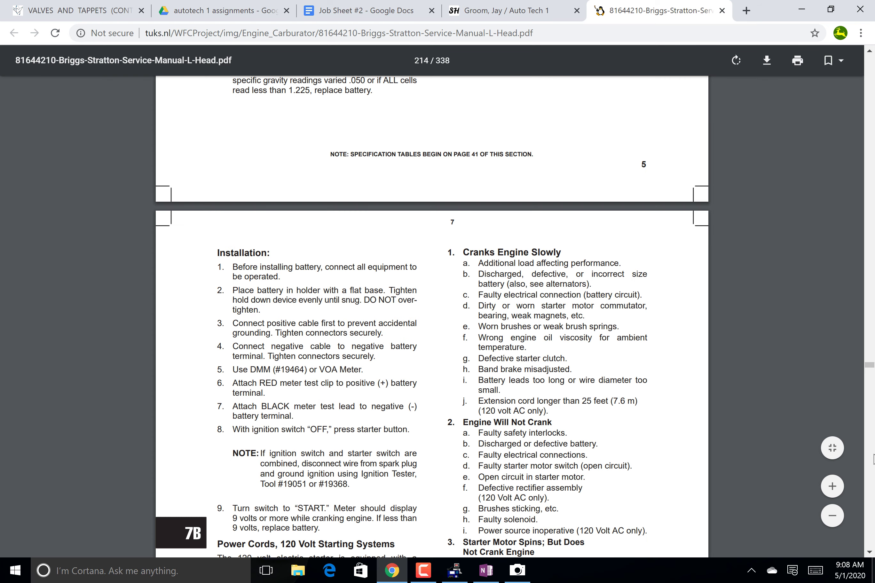
Step: Return to the table of contents and jump to Section 10, crankshafts and cam gears
{"action": "scroll", "coordinate": [872, 459], "scroll_direction": "down", "scroll_amount": 10}
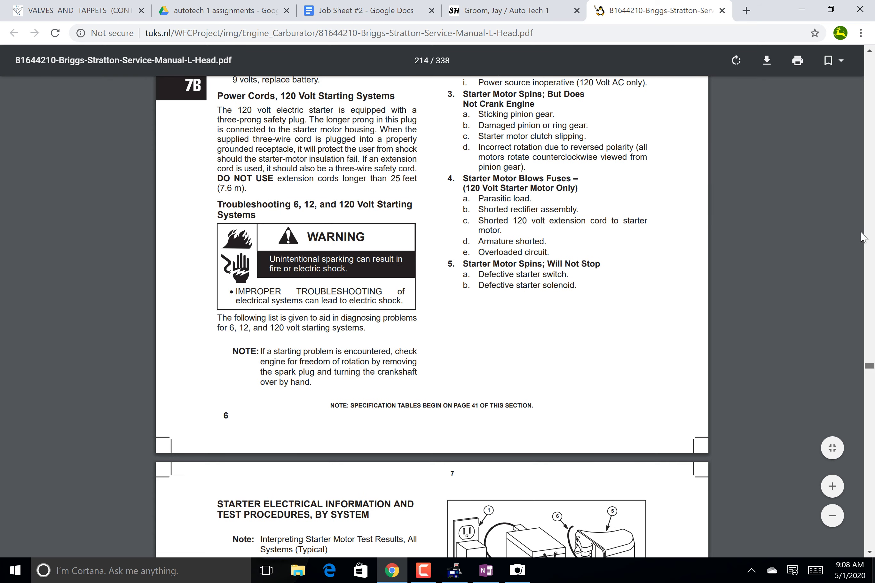
{"action": "key", "text": "Home"}
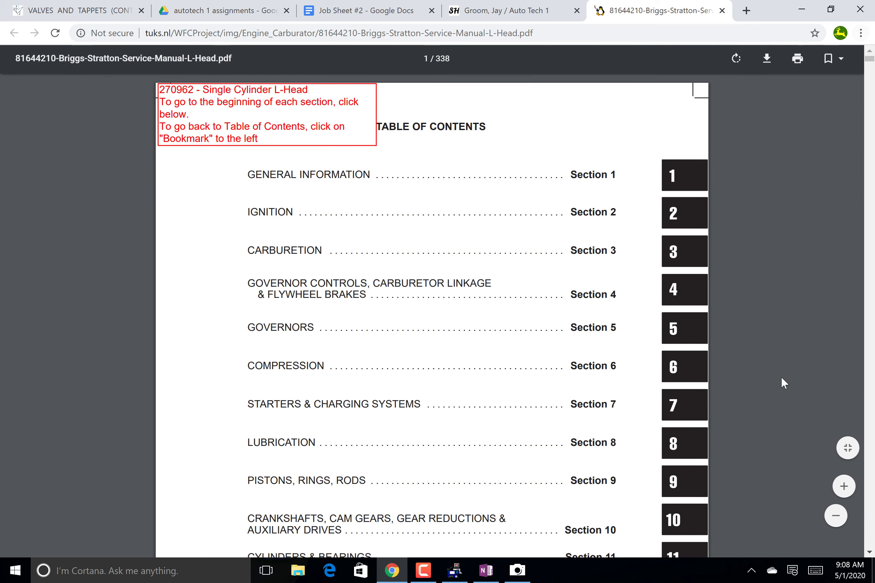
{"action": "left_click", "coordinate": [677, 521]}
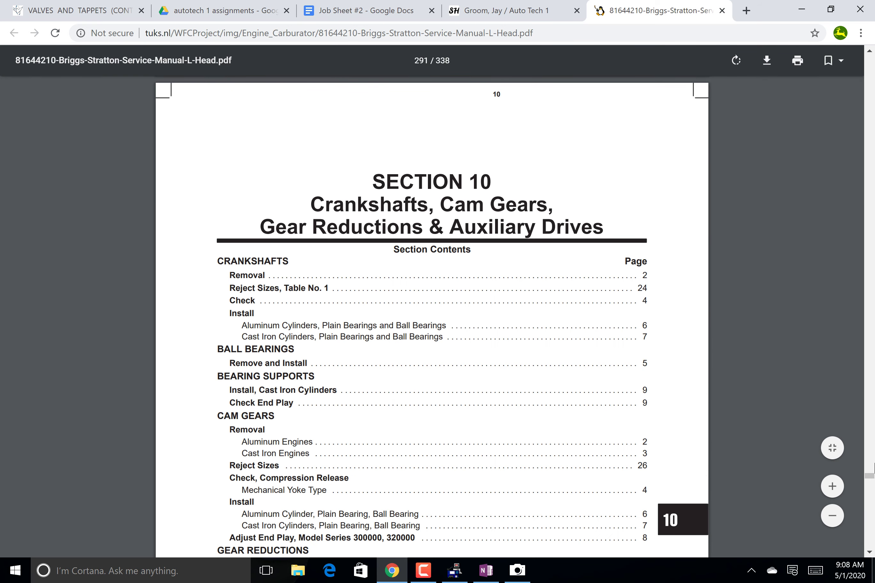
{"action": "scroll", "coordinate": [872, 485], "scroll_direction": "up", "scroll_amount": 10}
{"action": "scroll", "coordinate": [872, 498], "scroll_direction": "down", "scroll_amount": 15}
{"action": "scroll", "coordinate": [872, 497], "scroll_direction": "down", "scroll_amount": 10}
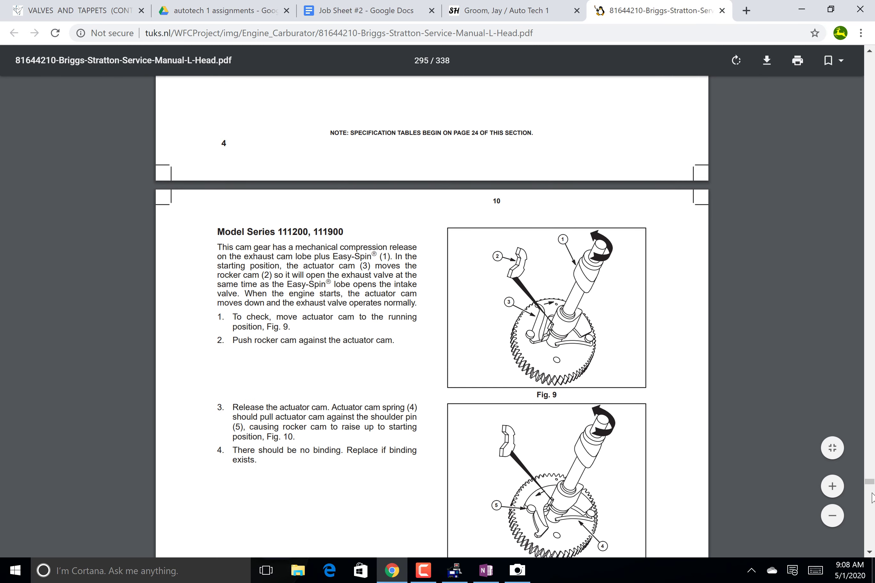
{"action": "scroll", "coordinate": [872, 489], "scroll_direction": "down", "scroll_amount": 8}
{"action": "scroll", "coordinate": [871, 489], "scroll_direction": "down", "scroll_amount": 15}
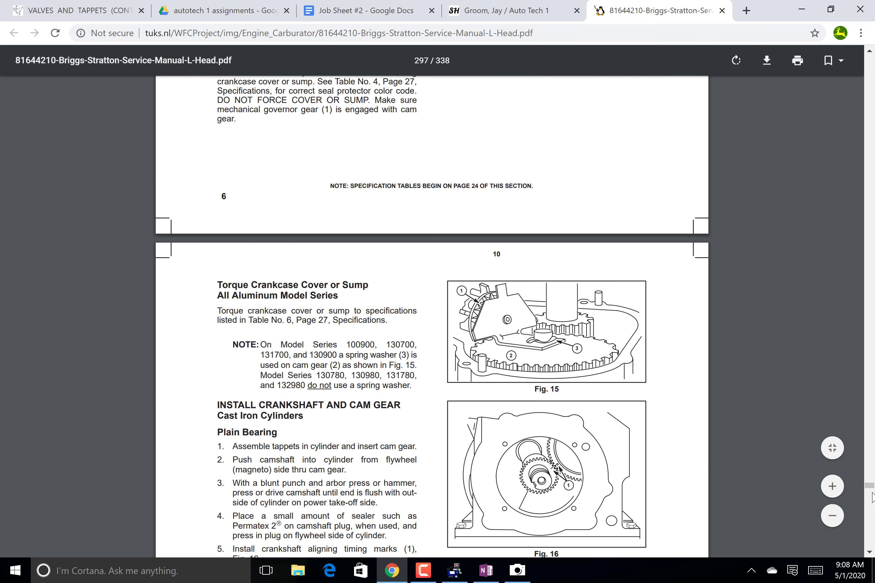
{"action": "scroll", "coordinate": [872, 498], "scroll_direction": "down", "scroll_amount": 10}
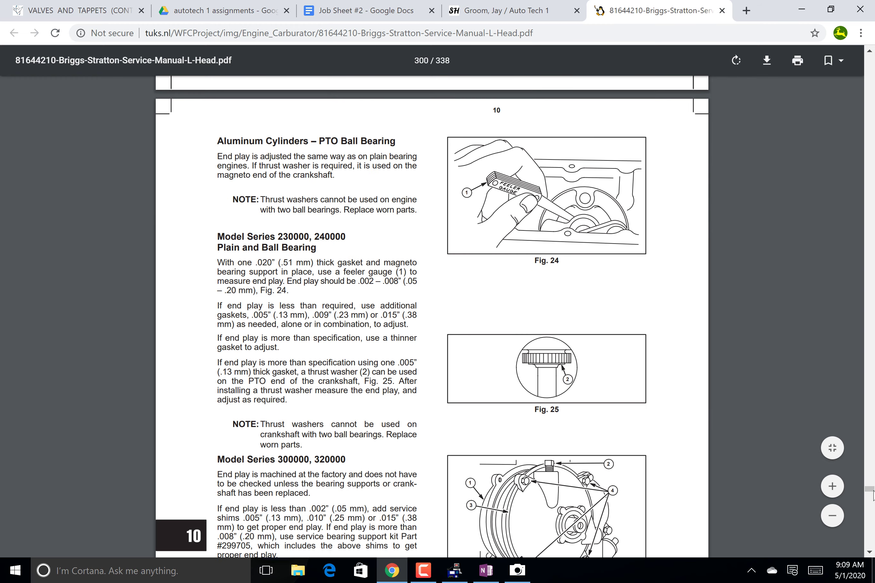
{"action": "scroll", "coordinate": [872, 493], "scroll_direction": "down", "scroll_amount": 12}
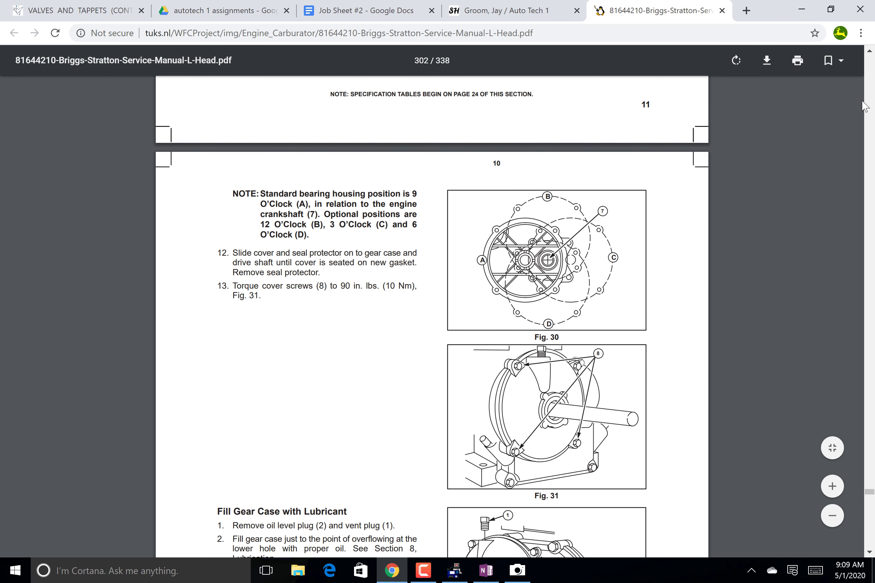
Step: Scroll back up through Section 10 from page 11
{"action": "left_click", "coordinate": [870, 52]}
{"action": "scroll", "coordinate": [870, 52], "scroll_direction": "up", "scroll_amount": 9}
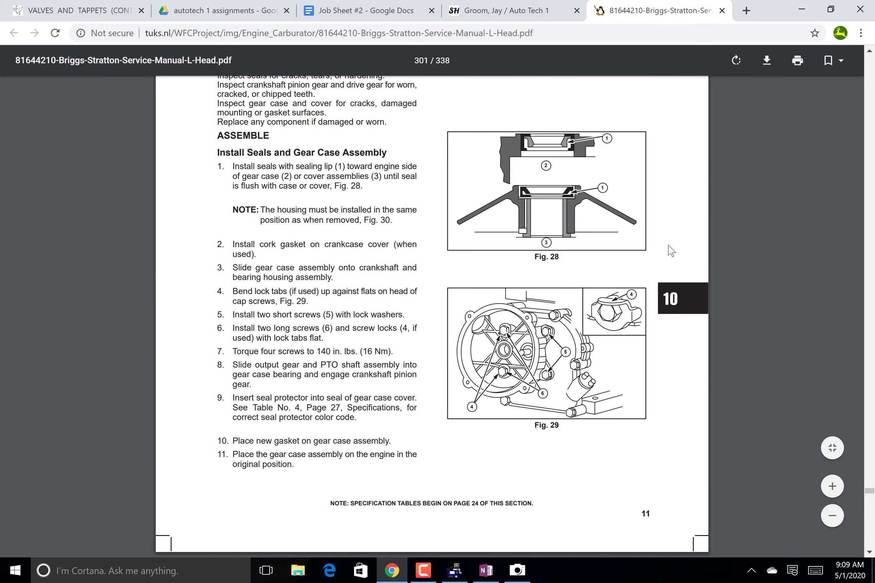
{"action": "scroll", "coordinate": [669, 248], "scroll_direction": "down", "scroll_amount": 4}
{"action": "scroll", "coordinate": [671, 251], "scroll_direction": "up", "scroll_amount": 18}
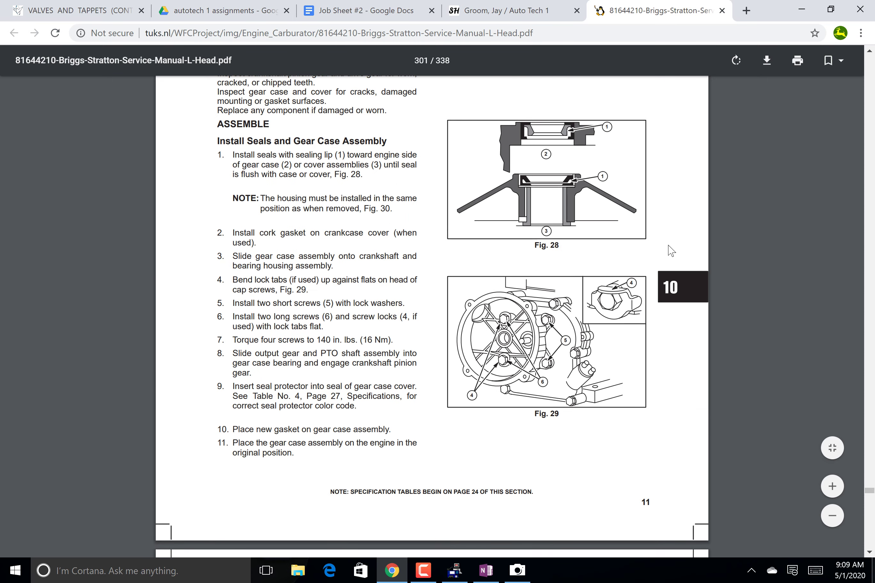
{"action": "scroll", "coordinate": [671, 250], "scroll_direction": "up", "scroll_amount": 4}
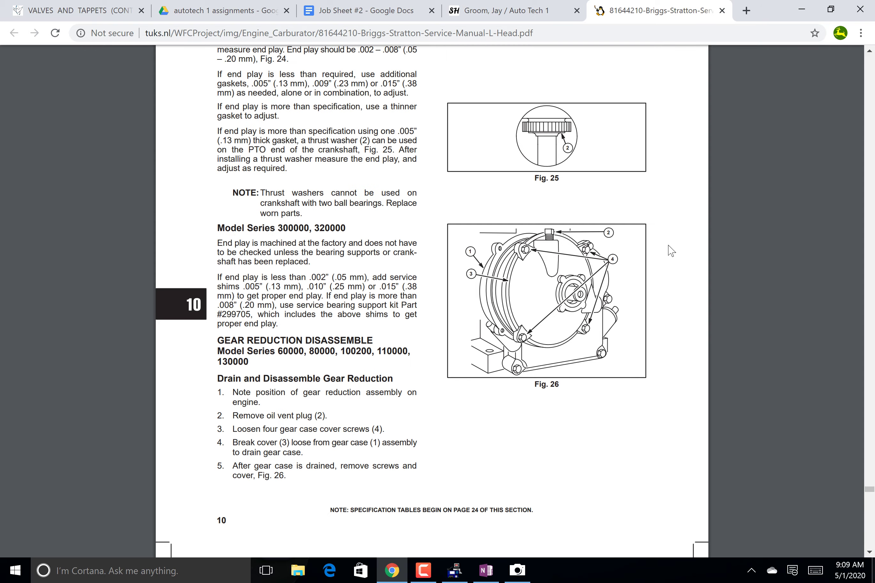
{"action": "scroll", "coordinate": [693, 406], "scroll_direction": "up", "scroll_amount": 20}
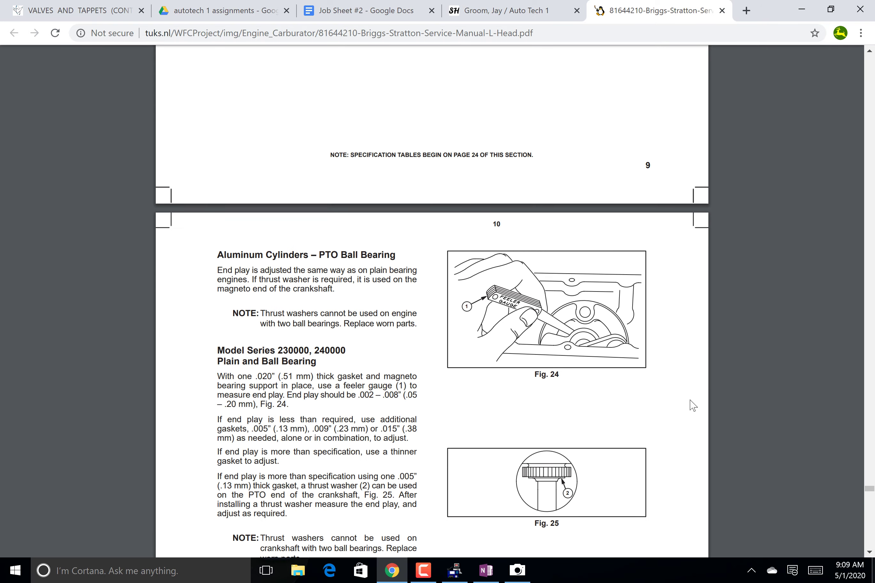
{"action": "scroll", "coordinate": [693, 405], "scroll_direction": "up", "scroll_amount": 20}
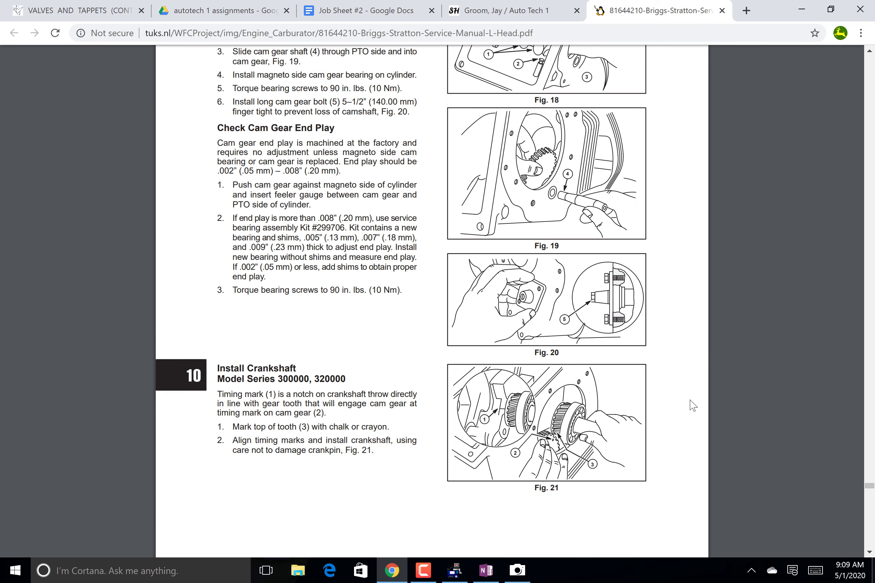
{"action": "left_click", "coordinate": [750, 571]}
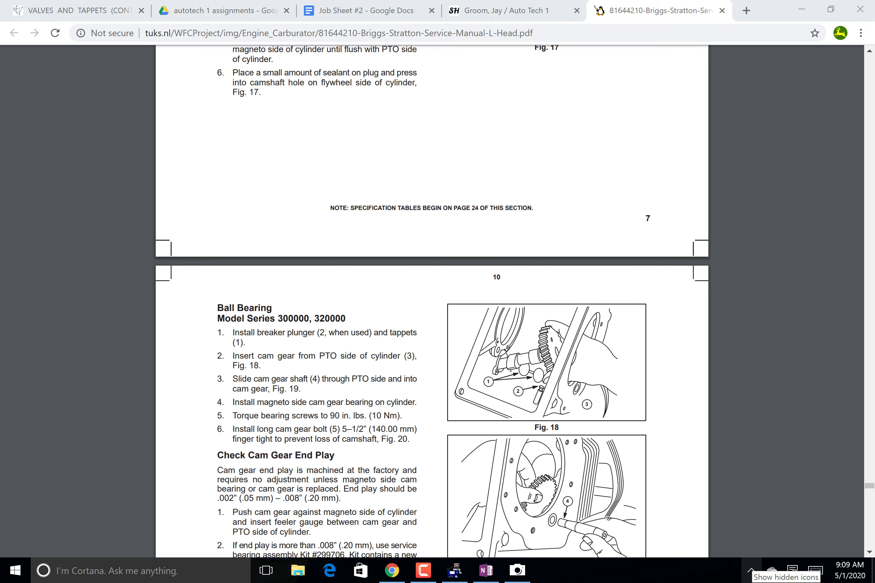
{"action": "left_click", "coordinate": [651, 259]}
Step: Reach page 4's Check Crankshaft and Check Cam Gear sections, which cite Table No. 3
{"action": "scroll", "coordinate": [651, 260], "scroll_direction": "up", "scroll_amount": 1}
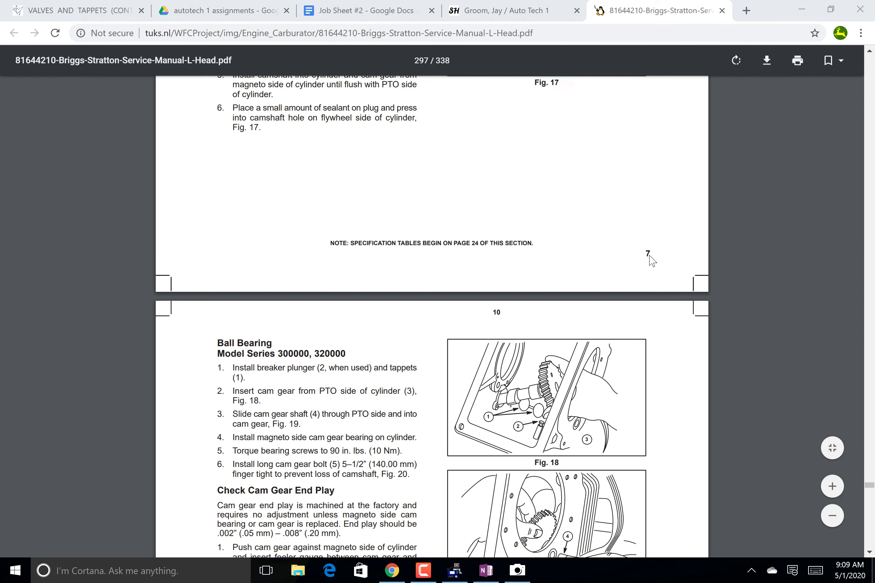
{"action": "scroll", "coordinate": [652, 260], "scroll_direction": "up", "scroll_amount": 16}
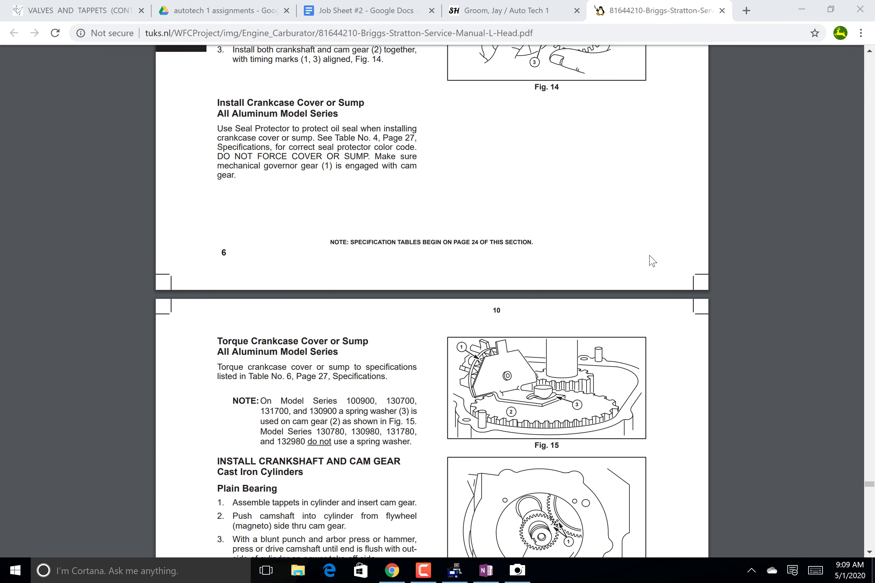
{"action": "scroll", "coordinate": [651, 261], "scroll_direction": "up", "scroll_amount": 12}
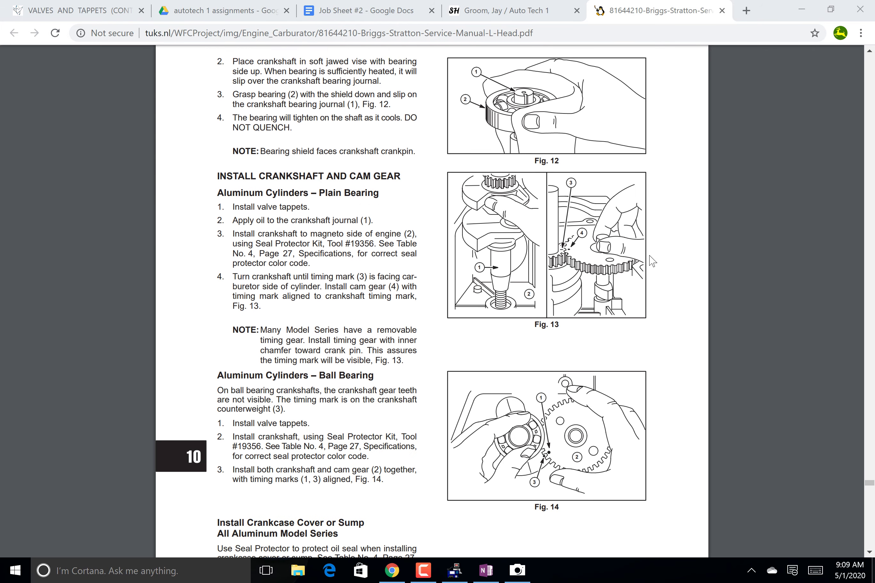
{"action": "scroll", "coordinate": [652, 261], "scroll_direction": "up", "scroll_amount": 17}
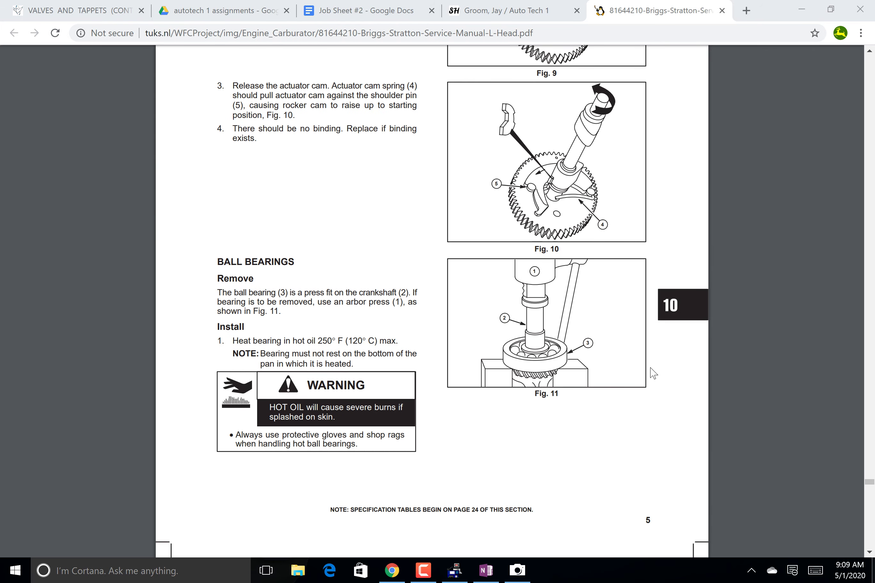
{"action": "scroll", "coordinate": [653, 372], "scroll_direction": "up", "scroll_amount": 10}
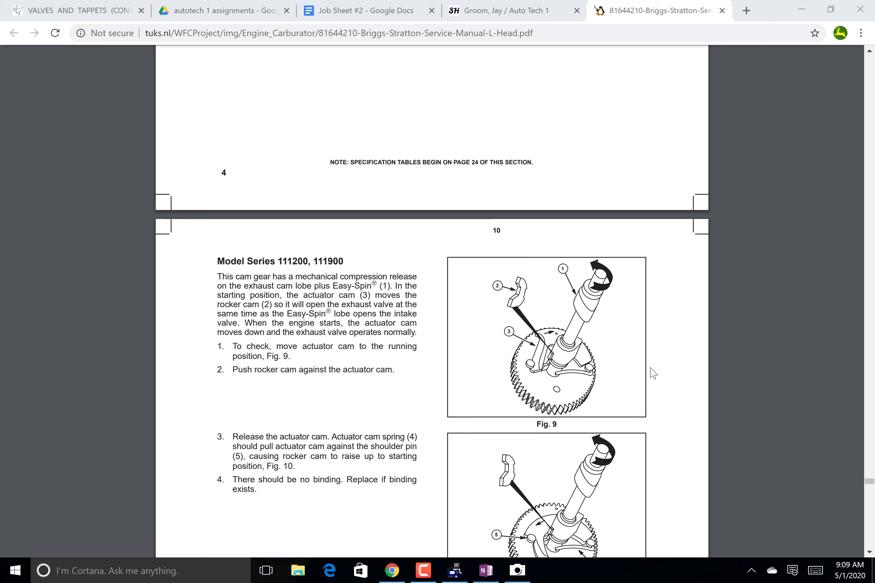
{"action": "scroll", "coordinate": [653, 373], "scroll_direction": "up", "scroll_amount": 7}
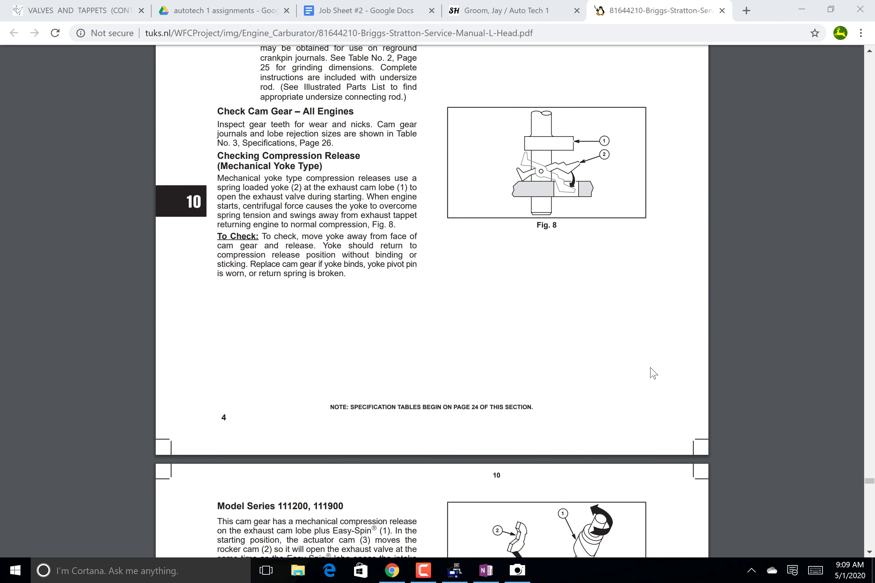
{"action": "scroll", "coordinate": [653, 372], "scroll_direction": "up", "scroll_amount": 2}
{"action": "scroll", "coordinate": [653, 373], "scroll_direction": "up", "scroll_amount": 1}
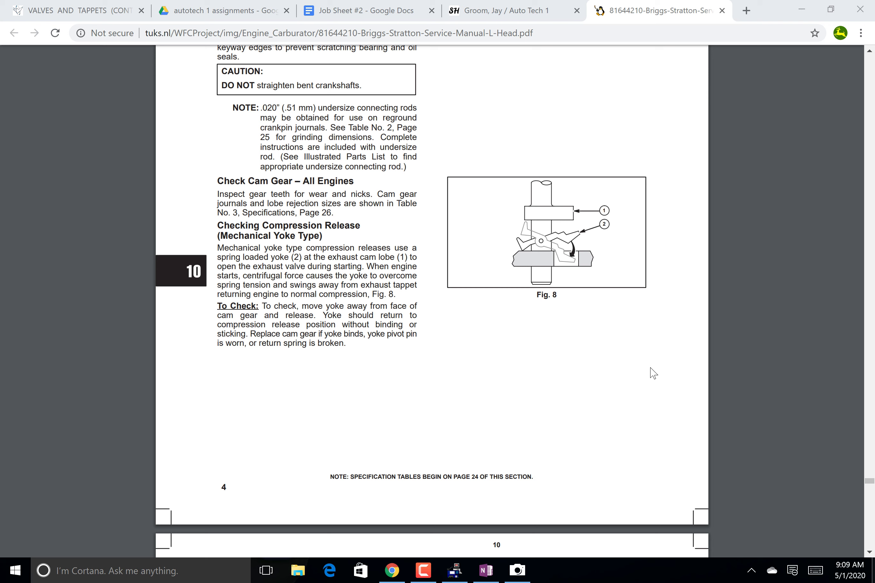
{"action": "scroll", "coordinate": [653, 372], "scroll_direction": "up", "scroll_amount": 5}
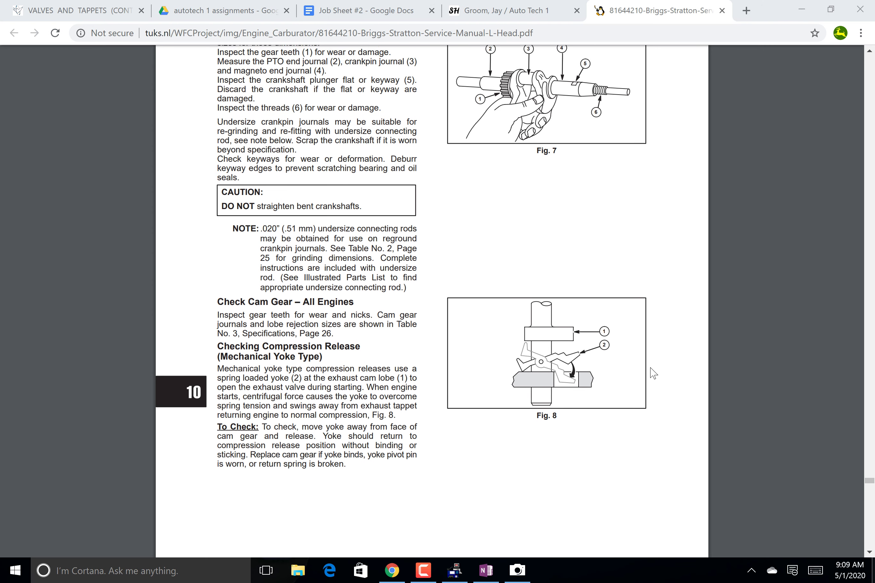
{"action": "scroll", "coordinate": [653, 373], "scroll_direction": "up", "scroll_amount": 1}
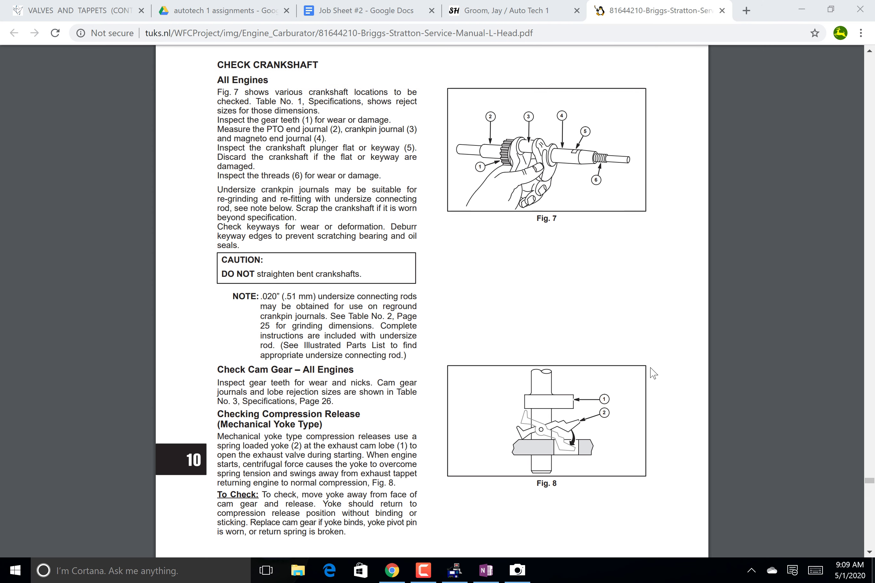
{"action": "scroll", "coordinate": [653, 373], "scroll_direction": "down", "scroll_amount": 1}
{"action": "scroll", "coordinate": [651, 332], "scroll_direction": "down", "scroll_amount": 1}
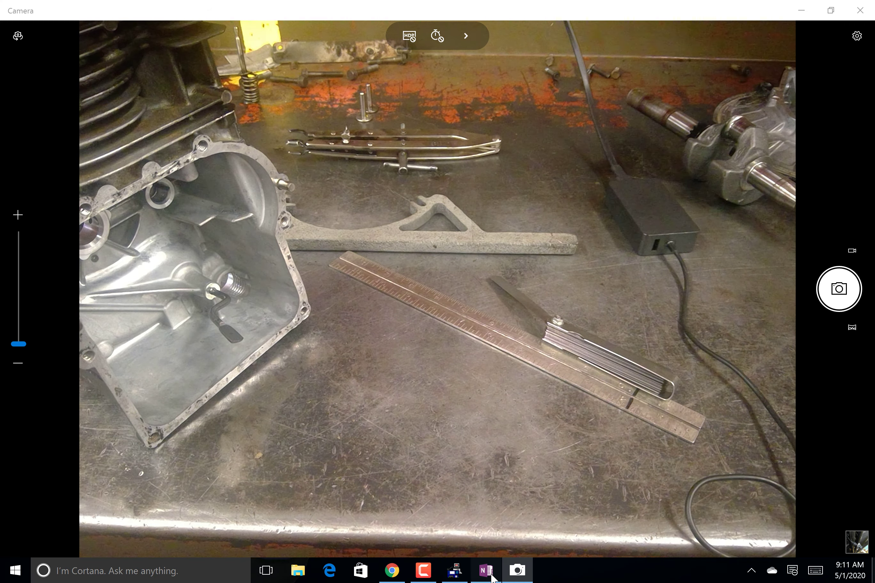
Step: Switch back to OneNote's Exhaust page showing stem .247, guide .249 and .002 clearance
{"action": "left_click", "coordinate": [486, 571]}
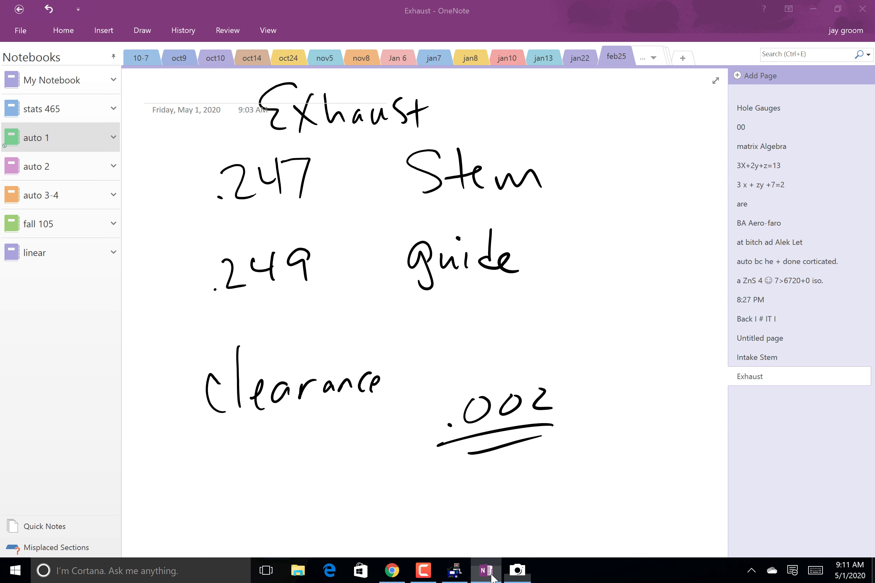
Step: Add a new page and handwrite the heading 'Exhaust lobe'
{"action": "left_click", "coordinate": [810, 86]}
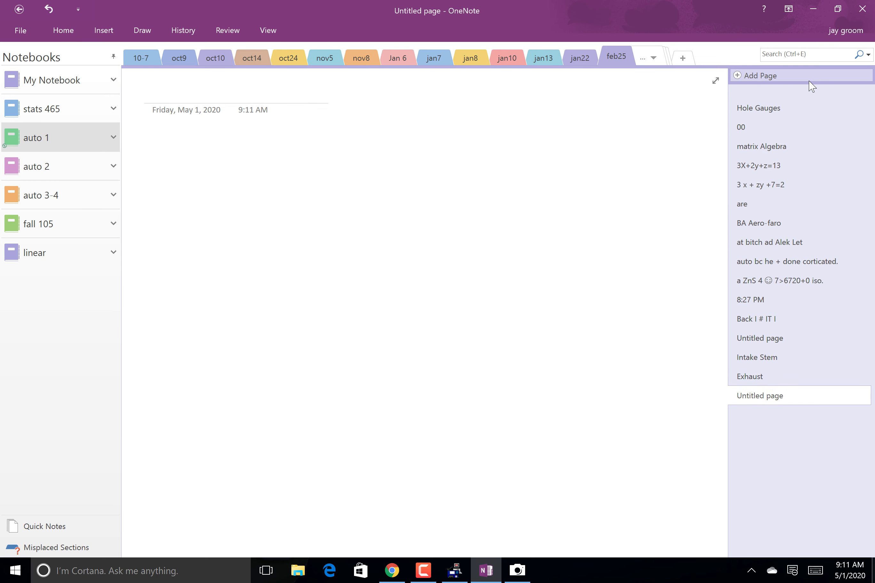
{"action": "mouse_move", "coordinate": [215, 134]}
{"action": "left_mouse_down"}
{"action": "mouse_move", "coordinate": [197, 165]}
{"action": "mouse_move", "coordinate": [222, 172]}
{"action": "left_mouse_up"}
{"action": "mouse_move", "coordinate": [223, 148]}
{"action": "left_mouse_down"}
{"action": "mouse_move", "coordinate": [247, 168]}
{"action": "mouse_move", "coordinate": [233, 174]}
{"action": "left_mouse_up"}
{"action": "mouse_move", "coordinate": [251, 126]}
{"action": "left_mouse_down"}
{"action": "mouse_move", "coordinate": [253, 165]}
{"action": "mouse_move", "coordinate": [267, 170]}
{"action": "left_mouse_up"}
{"action": "mouse_move", "coordinate": [284, 150]}
{"action": "left_mouse_down"}
{"action": "mouse_move", "coordinate": [278, 161]}
{"action": "mouse_move", "coordinate": [290, 161]}
{"action": "left_mouse_up"}
{"action": "left_click_drag", "start_coordinate": [293, 150], "coordinate": [310, 154]}
{"action": "left_click_drag", "start_coordinate": [338, 119], "coordinate": [337, 153]}
{"action": "left_click_drag", "start_coordinate": [331, 142], "coordinate": [343, 139]}
{"action": "left_click_drag", "start_coordinate": [375, 108], "coordinate": [374, 144]}
{"action": "mouse_move", "coordinate": [400, 127]}
{"action": "left_mouse_down"}
{"action": "mouse_move", "coordinate": [408, 132]}
{"action": "mouse_move", "coordinate": [401, 126]}
{"action": "left_mouse_up"}
{"action": "mouse_move", "coordinate": [428, 102]}
{"action": "left_mouse_down"}
{"action": "mouse_move", "coordinate": [434, 131]}
{"action": "mouse_move", "coordinate": [483, 141]}
{"action": "left_mouse_up"}
Step: Handwrite the .915 lobe measurement and 'Base circle' beneath the heading
{"action": "left_click_drag", "start_coordinate": [341, 193], "coordinate": [344, 230]}
{"action": "left_click_drag", "start_coordinate": [364, 196], "coordinate": [363, 220]}
{"action": "mouse_move", "coordinate": [386, 185]}
{"action": "left_mouse_down"}
{"action": "mouse_move", "coordinate": [403, 213]}
{"action": "mouse_move", "coordinate": [416, 168]}
{"action": "left_mouse_up"}
{"action": "left_click_drag", "start_coordinate": [219, 333], "coordinate": [225, 354]}
{"action": "left_click_drag", "start_coordinate": [197, 319], "coordinate": [230, 357]}
{"action": "mouse_move", "coordinate": [280, 331]}
{"action": "left_mouse_down"}
{"action": "mouse_move", "coordinate": [303, 348]}
{"action": "mouse_move", "coordinate": [340, 333]}
{"action": "left_mouse_up"}
{"action": "left_click_drag", "start_coordinate": [377, 299], "coordinate": [379, 319]}
{"action": "left_click_drag", "start_coordinate": [390, 299], "coordinate": [395, 311]}
{"action": "mouse_move", "coordinate": [402, 306]}
{"action": "left_mouse_down"}
{"action": "mouse_move", "coordinate": [414, 288]}
{"action": "mouse_move", "coordinate": [431, 297]}
{"action": "left_mouse_up"}
{"action": "left_click_drag", "start_coordinate": [442, 245], "coordinate": [445, 287]}
{"action": "left_click_drag", "start_coordinate": [456, 271], "coordinate": [470, 277]}
Step: Sketch an egg-shaped cam lobe with a dashed centre line and an arrow labelled 'Base circle'
{"action": "mouse_move", "coordinate": [623, 180]}
{"action": "left_mouse_down"}
{"action": "mouse_move", "coordinate": [621, 210]}
{"action": "mouse_move", "coordinate": [526, 195]}
{"action": "mouse_move", "coordinate": [530, 97]}
{"action": "mouse_move", "coordinate": [588, 132]}
{"action": "left_mouse_up"}
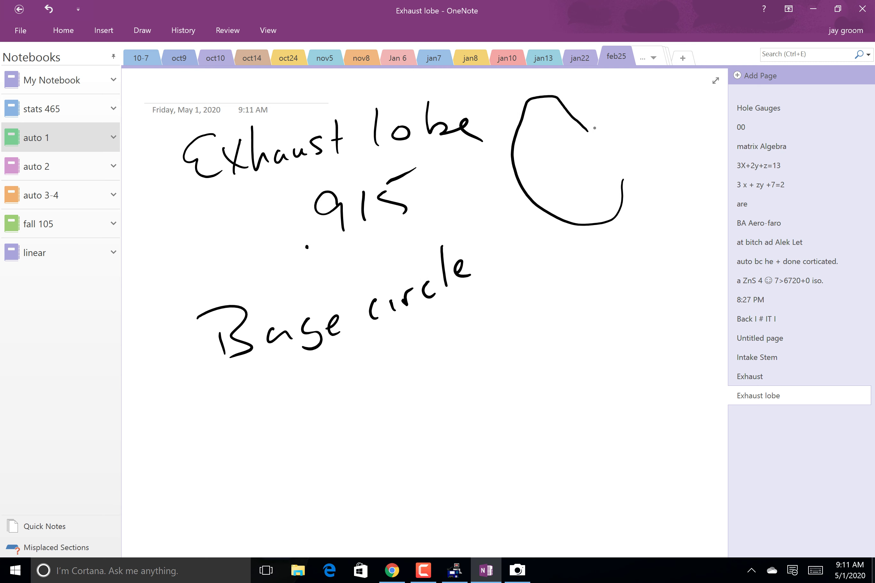
{"action": "left_click_drag", "start_coordinate": [603, 169], "coordinate": [519, 160]}
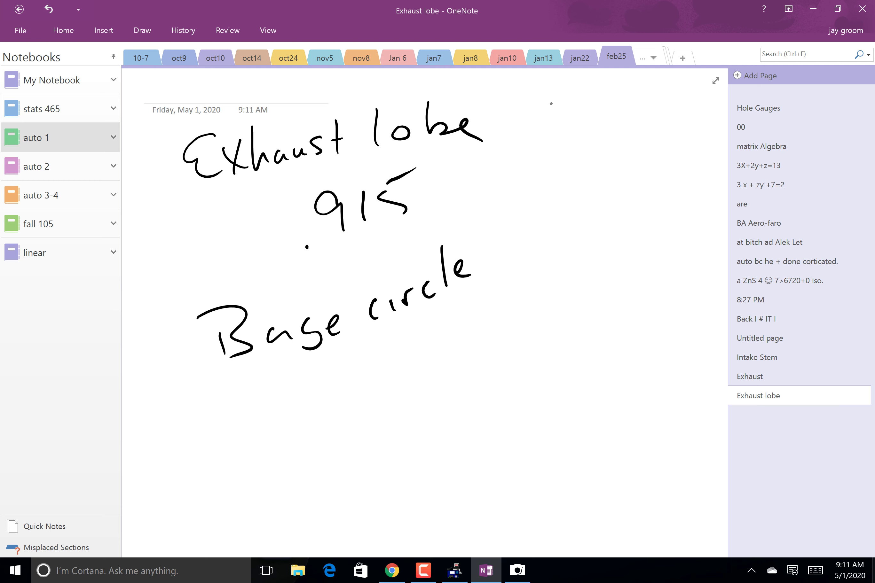
{"action": "mouse_move", "coordinate": [552, 104]}
{"action": "left_mouse_down"}
{"action": "mouse_move", "coordinate": [533, 146]}
{"action": "mouse_move", "coordinate": [561, 247]}
{"action": "mouse_move", "coordinate": [622, 181]}
{"action": "mouse_move", "coordinate": [554, 107]}
{"action": "mouse_move", "coordinate": [556, 117]}
{"action": "left_mouse_up"}
{"action": "left_click_drag", "start_coordinate": [559, 140], "coordinate": [563, 153]}
{"action": "left_click_drag", "start_coordinate": [567, 164], "coordinate": [572, 183]}
{"action": "left_click_drag", "start_coordinate": [577, 197], "coordinate": [588, 232]}
{"action": "mouse_move", "coordinate": [520, 218]}
{"action": "left_mouse_down"}
{"action": "mouse_move", "coordinate": [657, 166]}
{"action": "mouse_move", "coordinate": [639, 177]}
{"action": "mouse_move", "coordinate": [647, 179]}
{"action": "left_mouse_up"}
{"action": "mouse_move", "coordinate": [663, 143]}
{"action": "left_mouse_down"}
{"action": "mouse_move", "coordinate": [665, 153]}
{"action": "mouse_move", "coordinate": [695, 146]}
{"action": "left_mouse_up"}
{"action": "mouse_move", "coordinate": [677, 161]}
{"action": "left_mouse_down"}
{"action": "mouse_move", "coordinate": [672, 173]}
{"action": "mouse_move", "coordinate": [682, 172]}
{"action": "left_mouse_up"}
{"action": "left_click_drag", "start_coordinate": [685, 172], "coordinate": [706, 163]}
{"action": "left_click_drag", "start_coordinate": [704, 165], "coordinate": [710, 158]}
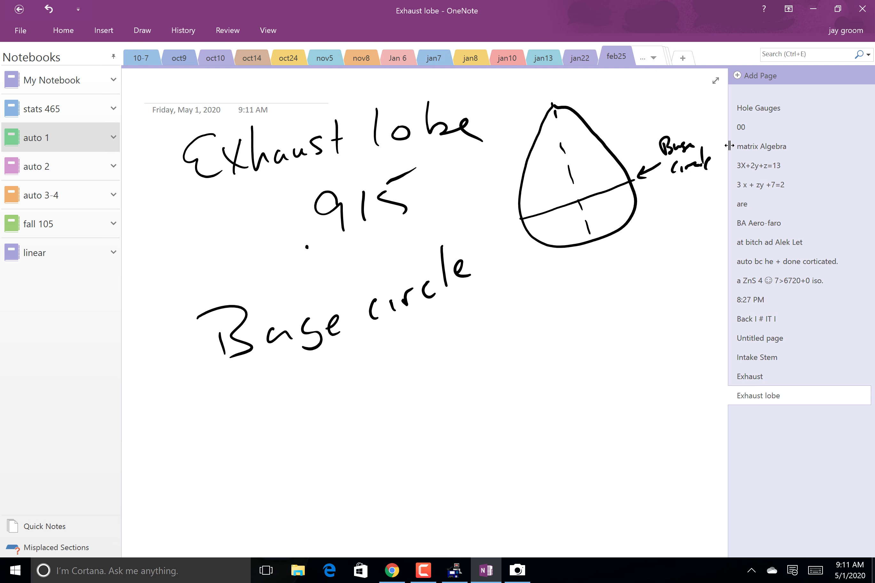
Step: Glance at the workbench camera view, then return to the Exhaust lobe notes page
{"action": "key", "text": "alt+Tab"}
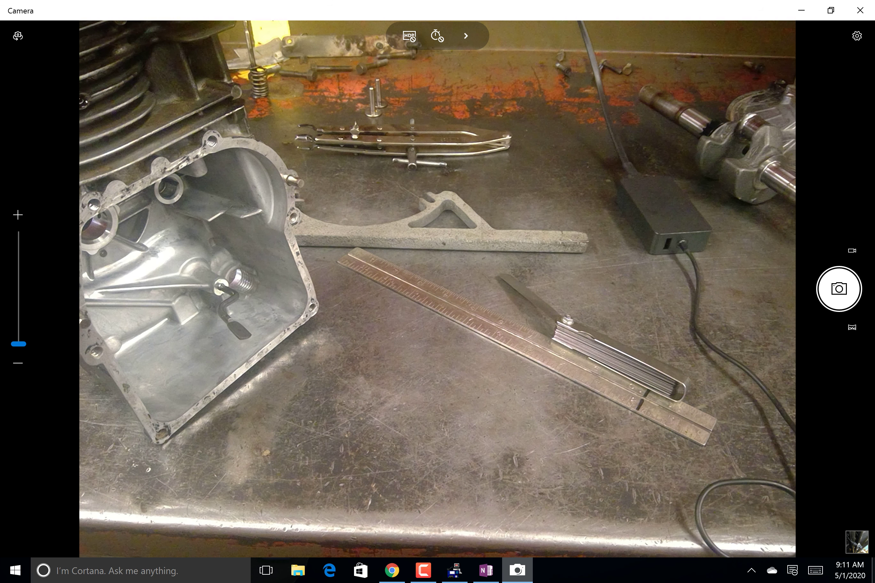
{"action": "key", "text": "alt+Tab"}
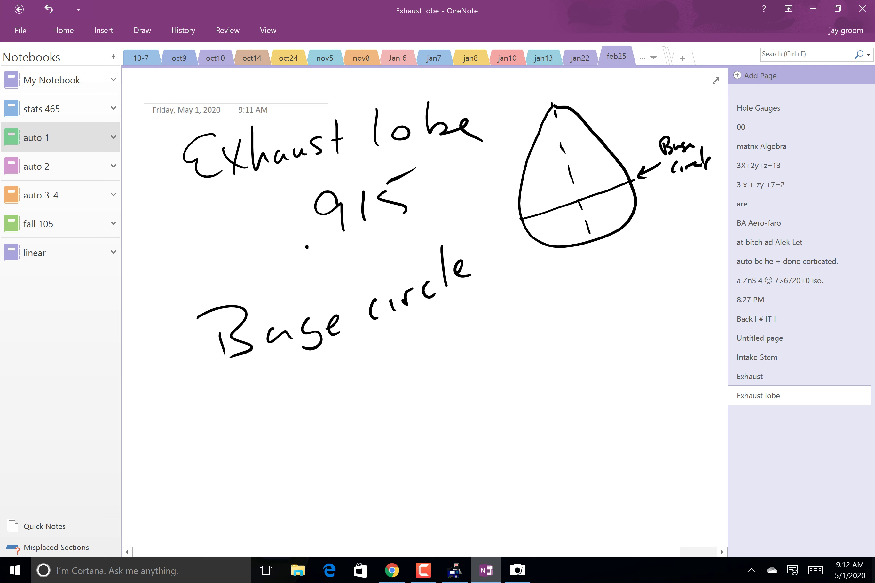
Step: Handwrite the base circle reading .754 under 'Base circle'
{"action": "left_click", "coordinate": [354, 408]}
{"action": "mouse_move", "coordinate": [337, 379]}
{"action": "left_mouse_down"}
{"action": "mouse_move", "coordinate": [365, 378]}
{"action": "mouse_move", "coordinate": [367, 405]}
{"action": "left_mouse_up"}
{"action": "mouse_move", "coordinate": [391, 360]}
{"action": "left_mouse_down"}
{"action": "mouse_move", "coordinate": [399, 381]}
{"action": "mouse_move", "coordinate": [386, 393]}
{"action": "left_mouse_up"}
{"action": "left_click", "coordinate": [412, 346]}
{"action": "mouse_move", "coordinate": [382, 363]}
{"action": "left_mouse_down"}
{"action": "mouse_move", "coordinate": [393, 350]}
{"action": "mouse_move", "coordinate": [430, 360]}
{"action": "left_mouse_up"}
{"action": "left_click_drag", "start_coordinate": [433, 331], "coordinate": [430, 374]}
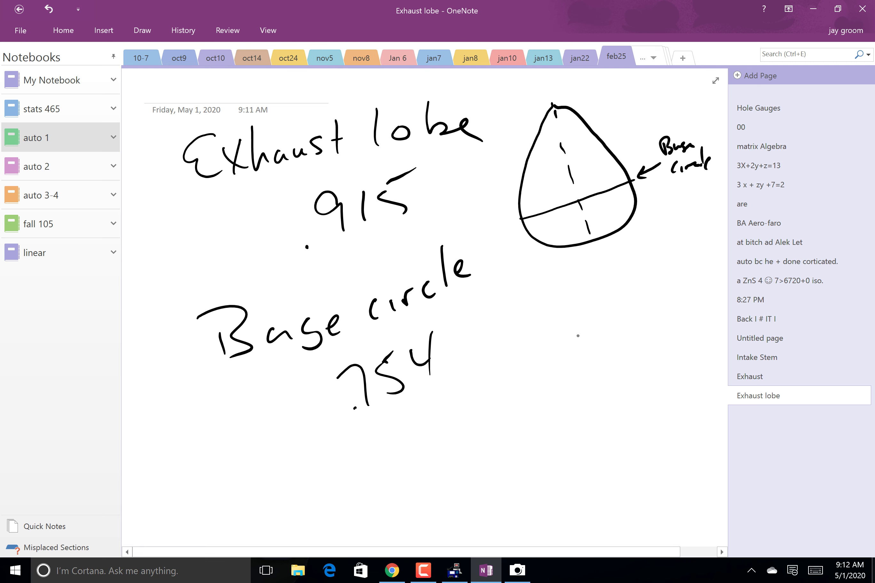
Step: Sketch a second lobe with stem and an oval beside the first drawing, joined and labelled
{"action": "mouse_move", "coordinate": [605, 333]}
{"action": "left_mouse_down"}
{"action": "mouse_move", "coordinate": [588, 332]}
{"action": "mouse_move", "coordinate": [602, 439]}
{"action": "mouse_move", "coordinate": [612, 441]}
{"action": "mouse_move", "coordinate": [603, 326]}
{"action": "mouse_move", "coordinate": [559, 440]}
{"action": "mouse_move", "coordinate": [626, 502]}
{"action": "mouse_move", "coordinate": [654, 466]}
{"action": "mouse_move", "coordinate": [624, 325]}
{"action": "mouse_move", "coordinate": [598, 327]}
{"action": "left_mouse_up"}
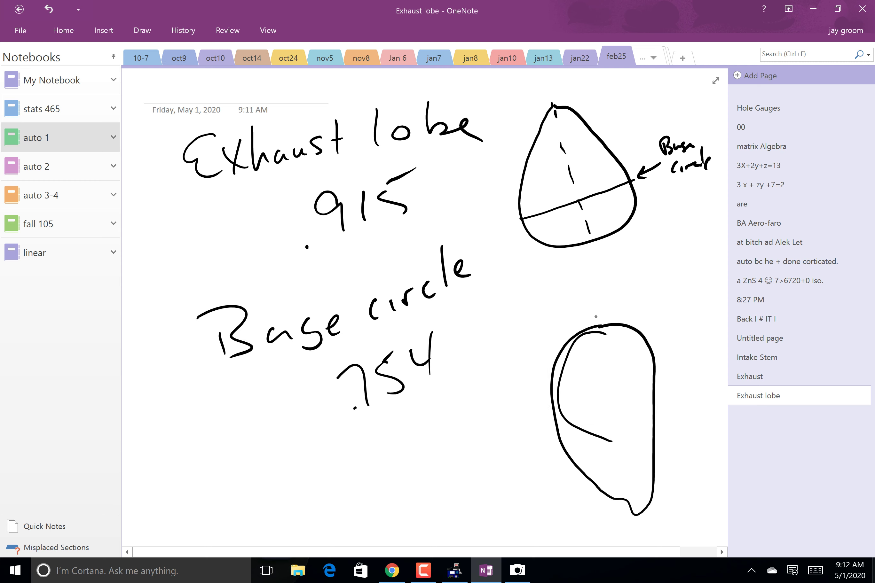
{"action": "mouse_move", "coordinate": [566, 277]}
{"action": "left_mouse_down"}
{"action": "mouse_move", "coordinate": [581, 326]}
{"action": "mouse_move", "coordinate": [600, 312]}
{"action": "mouse_move", "coordinate": [575, 329]}
{"action": "left_mouse_up"}
{"action": "mouse_move", "coordinate": [602, 365]}
{"action": "left_mouse_down"}
{"action": "mouse_move", "coordinate": [599, 378]}
{"action": "mouse_move", "coordinate": [604, 369]}
{"action": "left_mouse_up"}
{"action": "mouse_move", "coordinate": [604, 325]}
{"action": "left_mouse_down"}
{"action": "mouse_move", "coordinate": [587, 328]}
{"action": "mouse_move", "coordinate": [605, 321]}
{"action": "mouse_move", "coordinate": [595, 321]}
{"action": "left_mouse_up"}
{"action": "left_click_drag", "start_coordinate": [527, 301], "coordinate": [378, 318]}
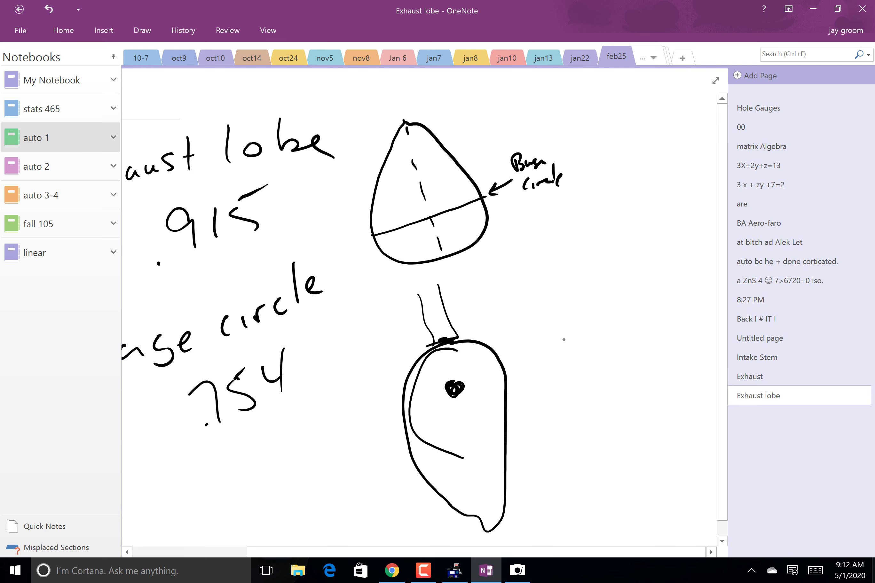
{"action": "left_click_drag", "start_coordinate": [480, 387], "coordinate": [485, 387]}
{"action": "left_click_drag", "start_coordinate": [504, 378], "coordinate": [568, 357]}
{"action": "mouse_move", "coordinate": [580, 348]}
{"action": "left_mouse_down"}
{"action": "mouse_move", "coordinate": [574, 358]}
{"action": "mouse_move", "coordinate": [580, 354]}
{"action": "left_mouse_up"}
{"action": "mouse_move", "coordinate": [596, 387]}
{"action": "left_mouse_down"}
{"action": "mouse_move", "coordinate": [611, 383]}
{"action": "mouse_move", "coordinate": [577, 262]}
{"action": "mouse_move", "coordinate": [506, 290]}
{"action": "mouse_move", "coordinate": [570, 381]}
{"action": "mouse_move", "coordinate": [598, 388]}
{"action": "left_mouse_up"}
{"action": "mouse_move", "coordinate": [510, 244]}
{"action": "left_mouse_down"}
{"action": "mouse_move", "coordinate": [496, 194]}
{"action": "mouse_move", "coordinate": [482, 211]}
{"action": "mouse_move", "coordinate": [508, 251]}
{"action": "left_mouse_up"}
{"action": "left_click_drag", "start_coordinate": [439, 345], "coordinate": [563, 299]}
{"action": "left_click_drag", "start_coordinate": [521, 244], "coordinate": [550, 299]}
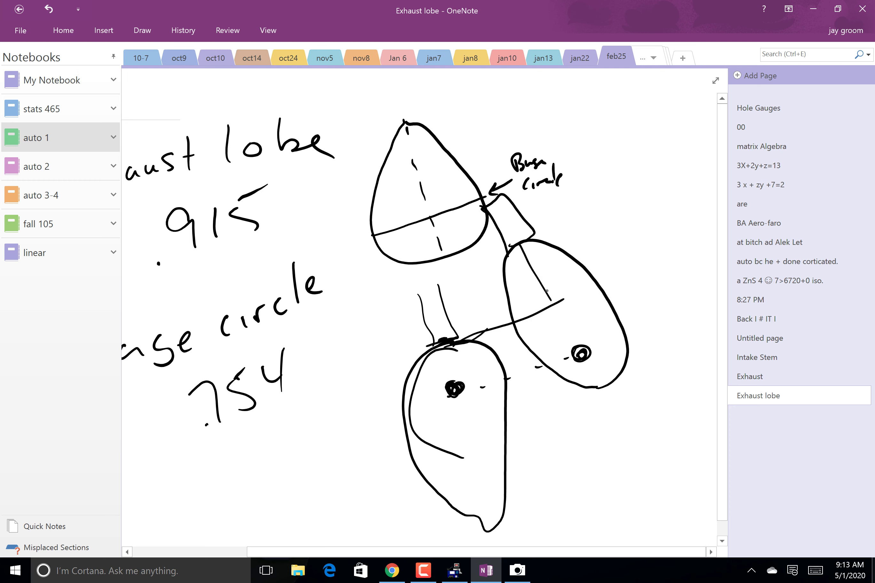
{"action": "mouse_move", "coordinate": [620, 291]}
{"action": "left_mouse_down"}
{"action": "mouse_move", "coordinate": [620, 259]}
{"action": "mouse_move", "coordinate": [625, 271]}
{"action": "mouse_move", "coordinate": [641, 218]}
{"action": "mouse_move", "coordinate": [654, 259]}
{"action": "left_mouse_up"}
Step: Handwrite .915 over .754 with a subtraction line on the Exhaust lobe page
{"action": "scroll", "coordinate": [424, 312], "scroll_direction": "down", "scroll_amount": 3}
{"action": "scroll", "coordinate": [424, 313], "scroll_direction": "left", "scroll_amount": 1}
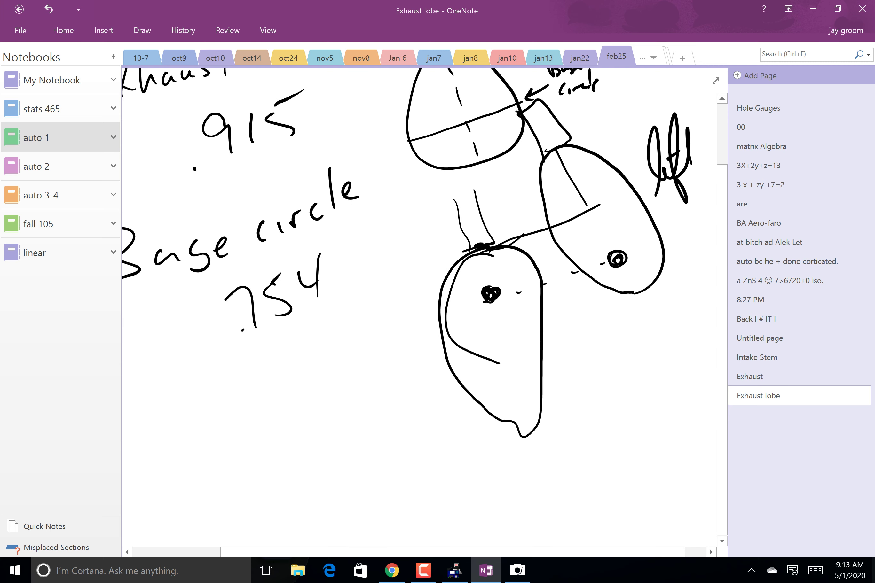
{"action": "left_click", "coordinate": [206, 446]}
{"action": "left_click_drag", "start_coordinate": [236, 398], "coordinate": [236, 437]}
{"action": "left_click_drag", "start_coordinate": [247, 405], "coordinate": [255, 431]}
{"action": "mouse_move", "coordinate": [278, 400]}
{"action": "left_mouse_down"}
{"action": "mouse_move", "coordinate": [289, 424]}
{"action": "mouse_move", "coordinate": [294, 387]}
{"action": "left_mouse_up"}
{"action": "mouse_move", "coordinate": [168, 492]}
{"action": "left_mouse_down"}
{"action": "mouse_move", "coordinate": [249, 462]}
{"action": "mouse_move", "coordinate": [258, 481]}
{"action": "left_mouse_up"}
{"action": "left_click", "coordinate": [236, 493]}
{"action": "mouse_move", "coordinate": [267, 463]}
{"action": "left_mouse_down"}
{"action": "mouse_move", "coordinate": [285, 472]}
{"action": "mouse_move", "coordinate": [281, 454]}
{"action": "left_mouse_up"}
{"action": "mouse_move", "coordinate": [291, 451]}
{"action": "left_mouse_down"}
{"action": "mouse_move", "coordinate": [296, 466]}
{"action": "mouse_move", "coordinate": [303, 461]}
{"action": "left_mouse_up"}
{"action": "left_click_drag", "start_coordinate": [306, 440], "coordinate": [304, 470]}
{"action": "left_click_drag", "start_coordinate": [173, 523], "coordinate": [303, 491]}
Step: Write the difference .161 below the subtraction line
{"action": "scroll", "coordinate": [423, 436], "scroll_direction": "down", "scroll_amount": 5}
{"action": "left_click_drag", "start_coordinate": [348, 300], "coordinate": [358, 322]}
{"action": "left_click_drag", "start_coordinate": [301, 319], "coordinate": [310, 342]}
{"action": "left_click_drag", "start_coordinate": [330, 306], "coordinate": [329, 334]}
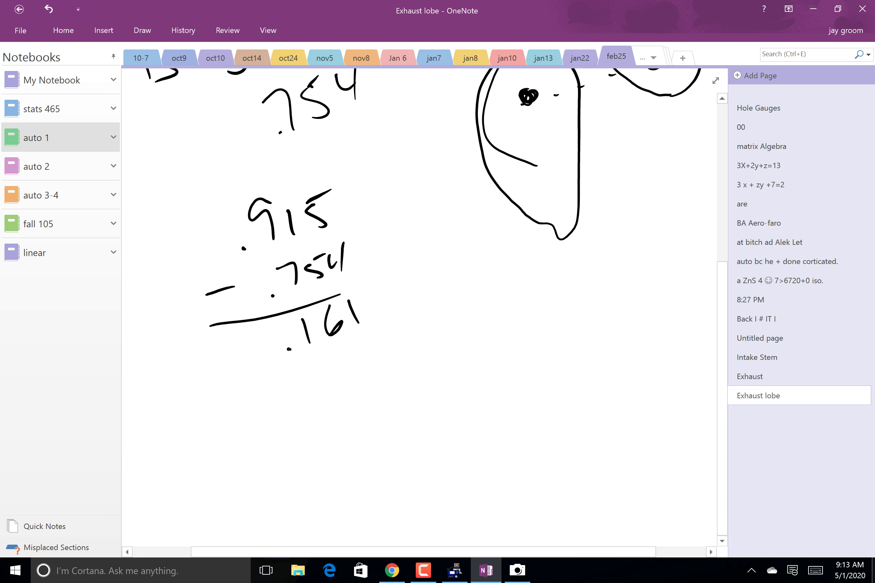
Step: Turn on the TI-89 emulator, move it aside, and key in .915 minus
{"action": "left_click", "coordinate": [453, 572]}
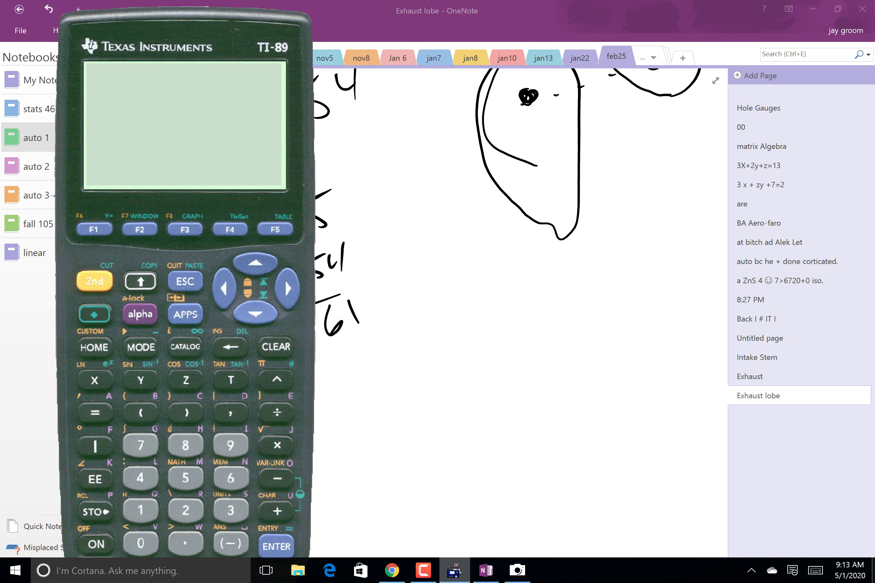
{"action": "left_click", "coordinate": [98, 544]}
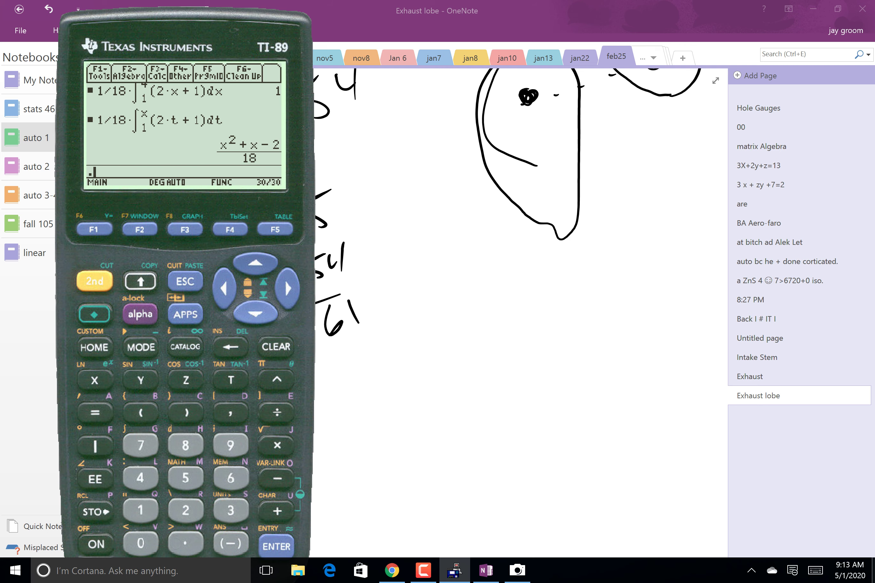
{"action": "left_click_drag", "start_coordinate": [176, 538], "coordinate": [501, 520]}
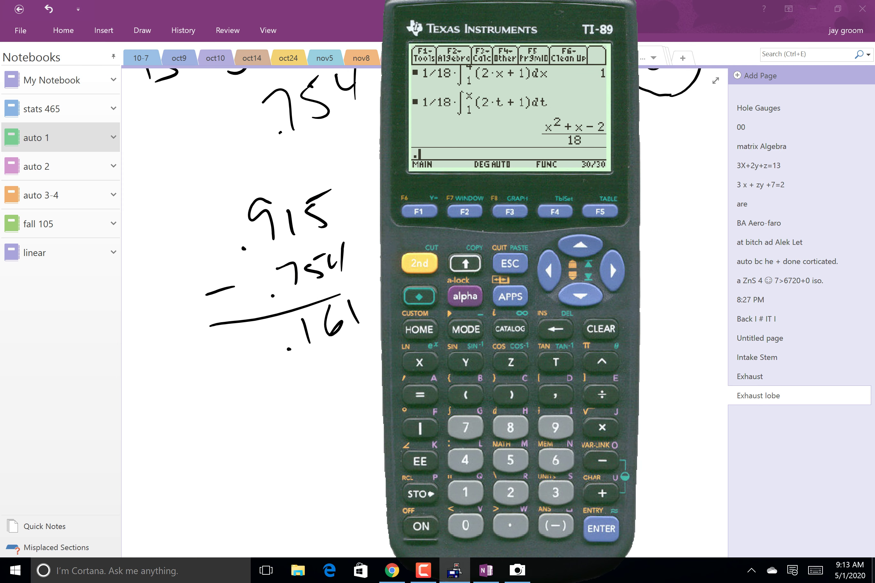
{"action": "left_click", "coordinate": [555, 427]}
{"action": "left_click", "coordinate": [465, 492]}
{"action": "left_click", "coordinate": [510, 460]}
{"action": "left_click", "coordinate": [601, 460]}
Step: Finish .915 − .754 on the TI-89, confirm .161, and return to OneNote
{"action": "left_click", "coordinate": [510, 525]}
{"action": "left_click", "coordinate": [465, 427]}
{"action": "left_click", "coordinate": [510, 460]}
{"action": "left_click", "coordinate": [510, 460]}
{"action": "left_click", "coordinate": [465, 459]}
{"action": "left_click", "coordinate": [554, 329]}
{"action": "left_click", "coordinate": [555, 329]}
{"action": "left_click", "coordinate": [464, 459]}
{"action": "left_click", "coordinate": [601, 528]}
{"action": "left_click", "coordinate": [341, 446]}
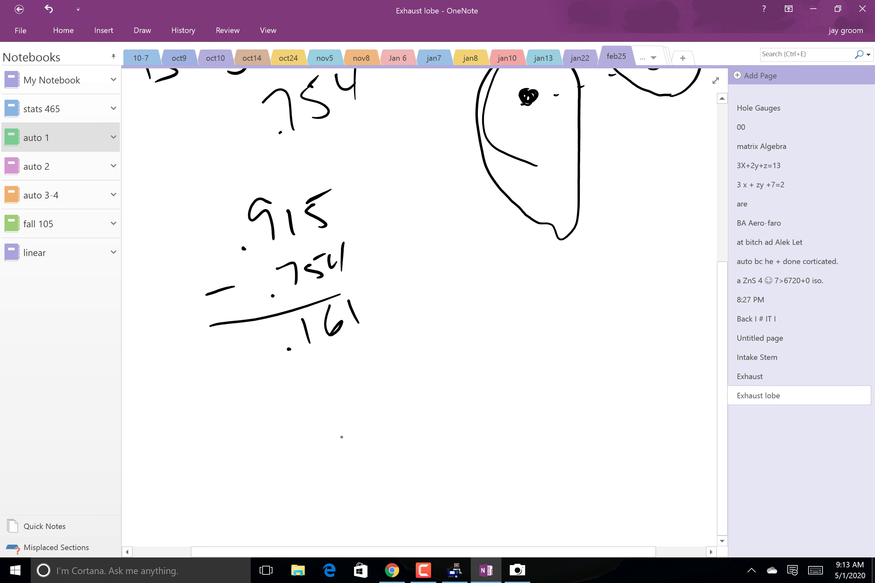
Step: Underline the .161 result a second time to double-underline it
{"action": "mouse_move", "coordinate": [289, 374]}
{"action": "left_mouse_down"}
{"action": "mouse_move", "coordinate": [399, 325]}
{"action": "mouse_move", "coordinate": [363, 349]}
{"action": "left_mouse_up"}
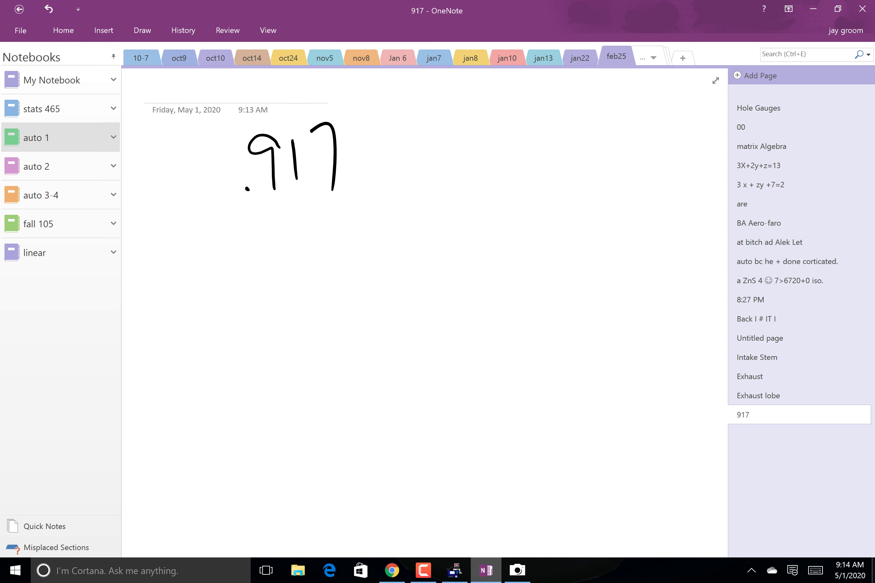
Step: Handwrite .749 under .917 and underline it
{"action": "left_click", "coordinate": [249, 254]}
{"action": "left_click_drag", "start_coordinate": [261, 227], "coordinate": [279, 261]}
{"action": "left_click_drag", "start_coordinate": [308, 222], "coordinate": [319, 251]}
{"action": "mouse_move", "coordinate": [301, 204]}
{"action": "left_mouse_down"}
{"action": "mouse_move", "coordinate": [316, 228]}
{"action": "mouse_move", "coordinate": [310, 259]}
{"action": "left_mouse_up"}
{"action": "mouse_move", "coordinate": [347, 217]}
{"action": "left_mouse_down"}
{"action": "mouse_move", "coordinate": [338, 210]}
{"action": "mouse_move", "coordinate": [342, 255]}
{"action": "left_mouse_up"}
{"action": "left_click_drag", "start_coordinate": [232, 295], "coordinate": [427, 260]}
Step: Compute .917 − .749 on the TI-89 emulator
{"action": "left_click", "coordinate": [454, 570]}
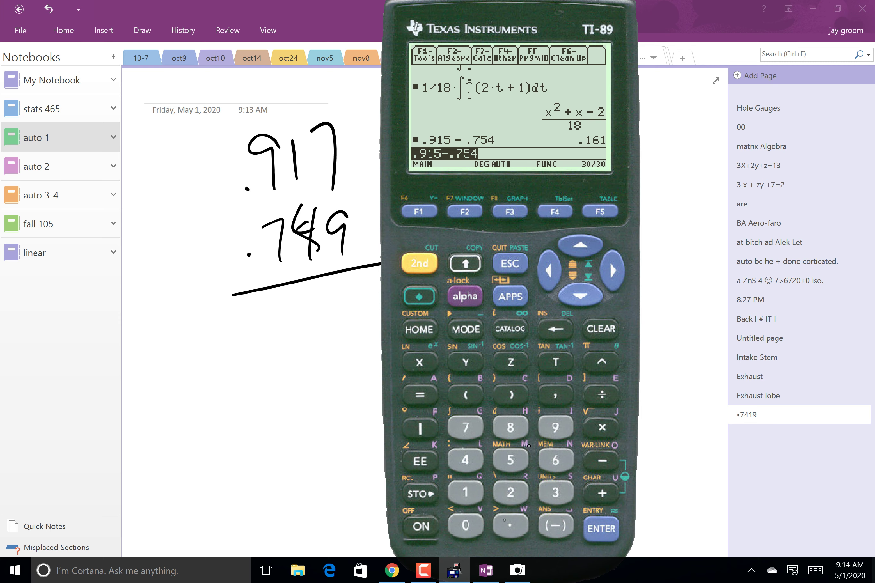
{"action": "left_click", "coordinate": [510, 525]}
{"action": "left_click", "coordinate": [555, 427]}
{"action": "left_click", "coordinate": [465, 492]}
{"action": "left_click", "coordinate": [465, 428]}
{"action": "left_click", "coordinate": [601, 461]}
{"action": "left_click", "coordinate": [510, 525]}
{"action": "left_click", "coordinate": [465, 428]}
{"action": "left_click", "coordinate": [465, 460]}
{"action": "left_click", "coordinate": [555, 427]}
{"action": "left_click", "coordinate": [601, 528]}
Step: Write the result .168 beside the subtraction on the 917 page
{"action": "left_click", "coordinate": [323, 401]}
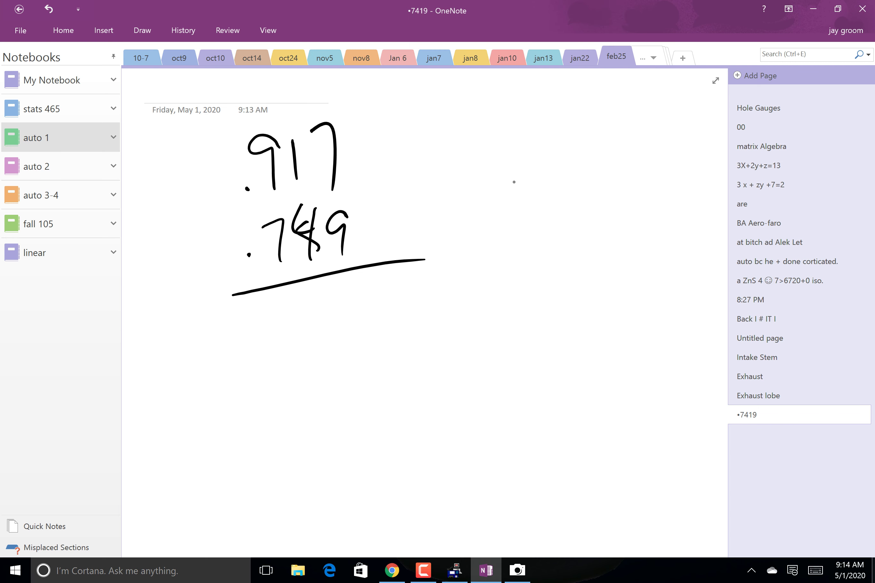
{"action": "left_click_drag", "start_coordinate": [515, 187], "coordinate": [515, 244]}
{"action": "mouse_move", "coordinate": [548, 187]}
{"action": "left_mouse_down"}
{"action": "mouse_move", "coordinate": [531, 223]}
{"action": "mouse_move", "coordinate": [547, 237]}
{"action": "left_mouse_up"}
{"action": "left_click_drag", "start_coordinate": [601, 184], "coordinate": [608, 208]}
{"action": "left_click", "coordinate": [492, 256]}
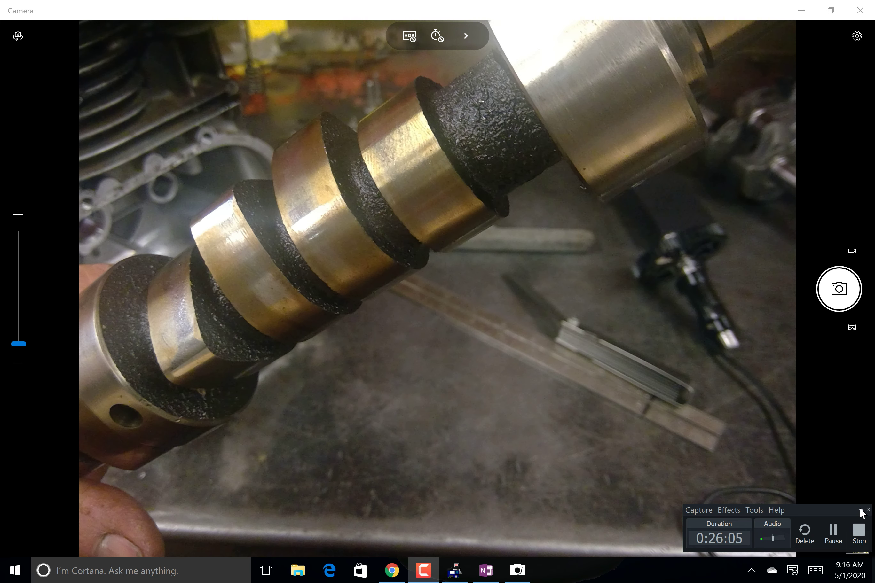
Step: Draw a subtraction line under each 1.353 on the 1.628 page
{"action": "left_click", "coordinate": [832, 528]}
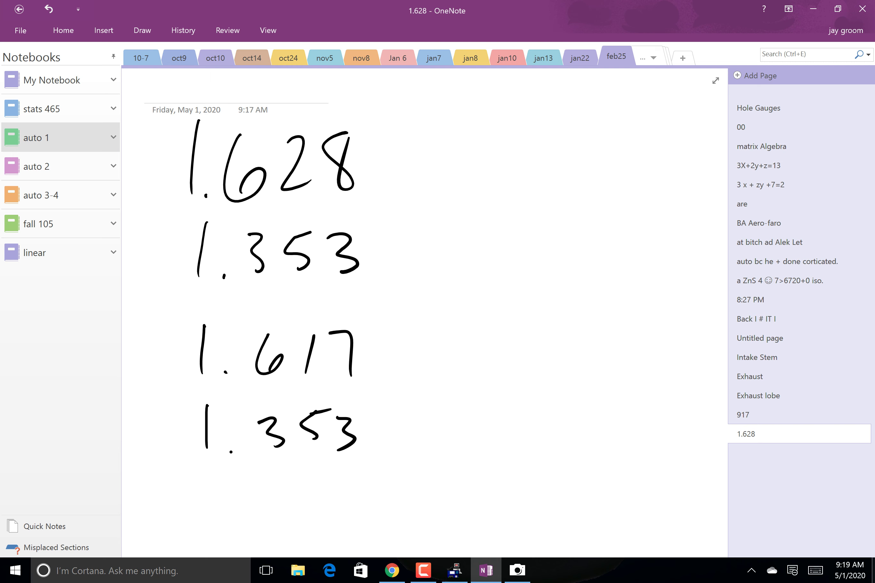
{"action": "left_click_drag", "start_coordinate": [214, 303], "coordinate": [503, 258]}
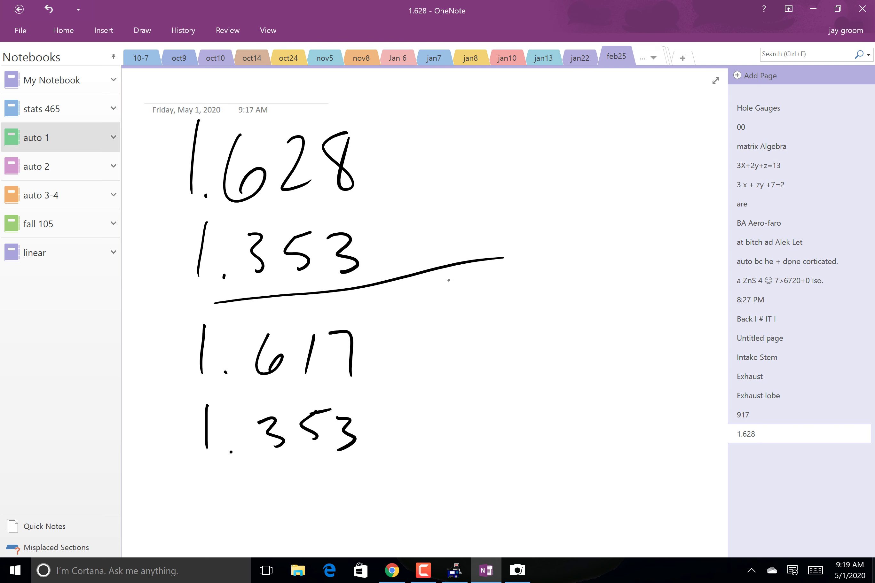
{"action": "left_click_drag", "start_coordinate": [194, 487], "coordinate": [469, 467]}
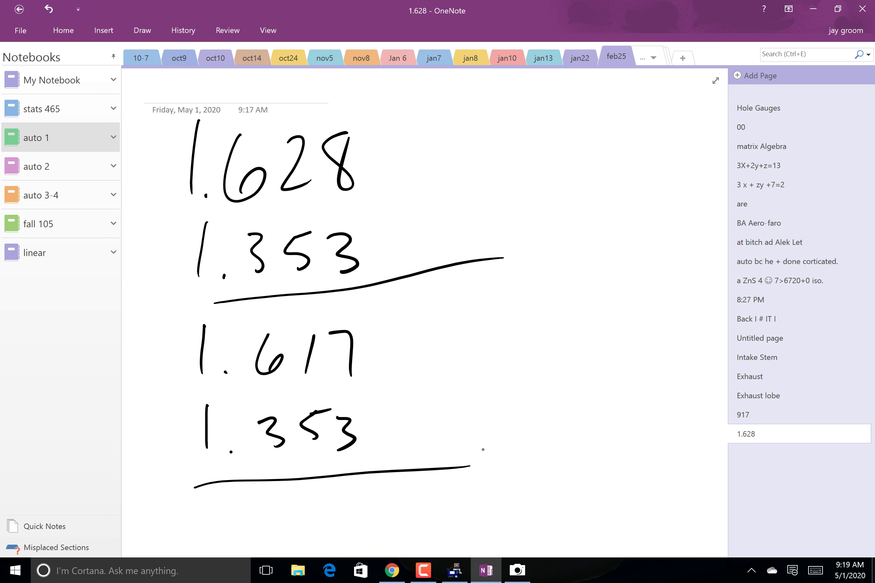
Step: Compute 1.628 − 1.353 = .275 on the TI-89 and ink it in OneNote
{"action": "left_click", "coordinate": [453, 570]}
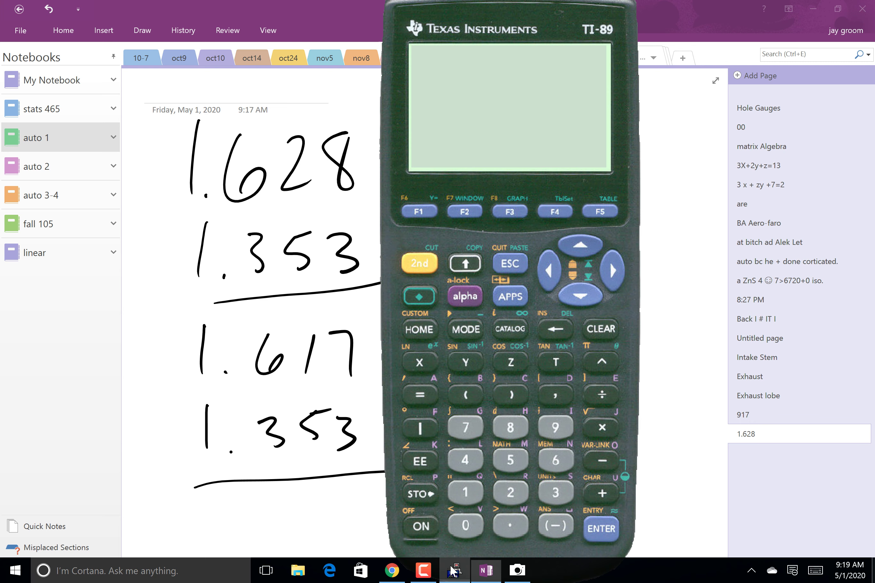
{"action": "left_click", "coordinate": [409, 520]}
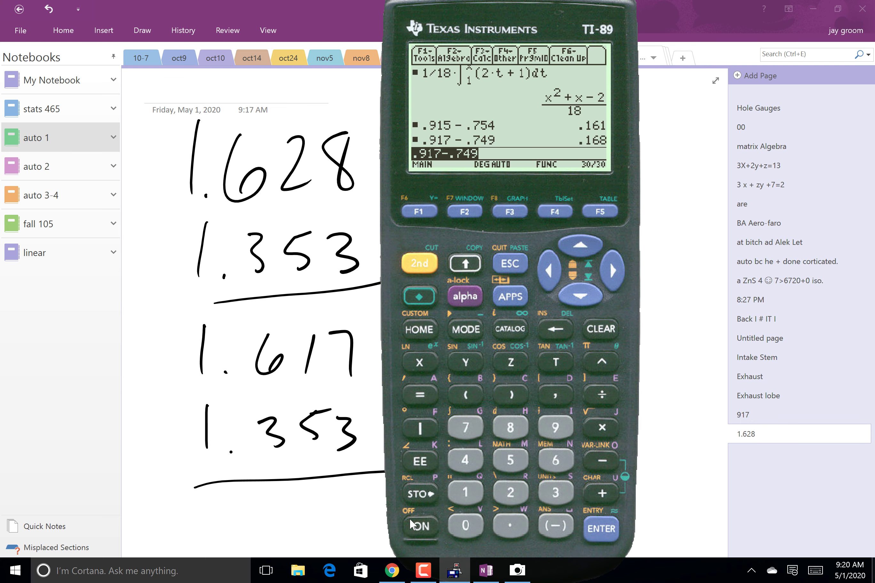
{"action": "left_click", "coordinate": [472, 500]}
{"action": "left_click", "coordinate": [510, 526]}
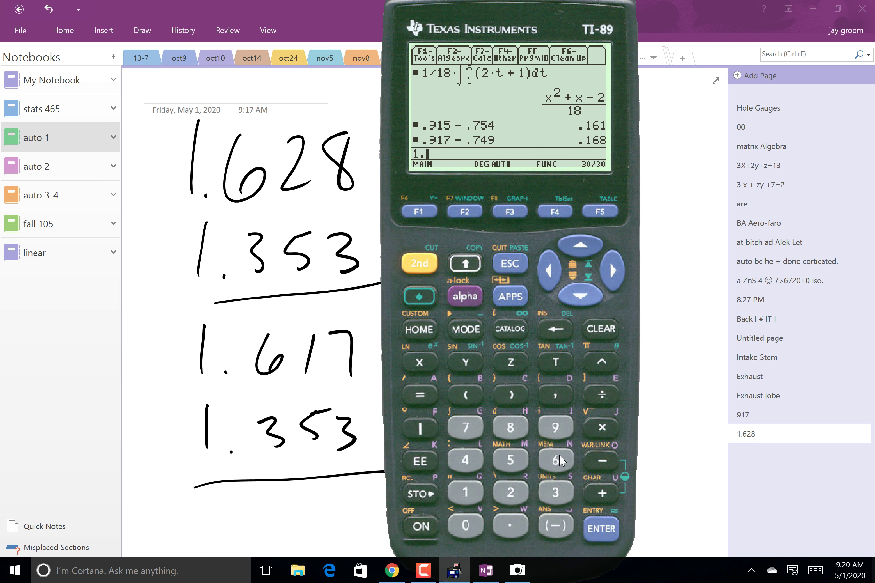
{"action": "left_click", "coordinate": [560, 460]}
{"action": "left_click", "coordinate": [512, 495]}
{"action": "left_click", "coordinate": [515, 431]}
{"action": "left_click", "coordinate": [598, 465]}
{"action": "left_click", "coordinate": [467, 493]}
{"action": "left_click", "coordinate": [510, 526]}
{"action": "left_click", "coordinate": [553, 497]}
{"action": "left_click", "coordinate": [603, 531]}
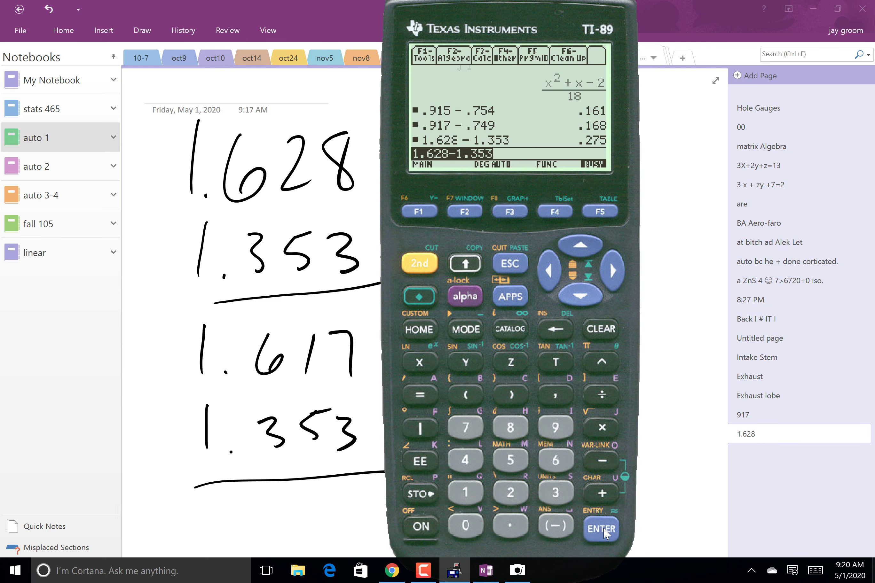
{"action": "left_click", "coordinate": [695, 208]}
{"action": "left_click_drag", "start_coordinate": [543, 137], "coordinate": [566, 163]}
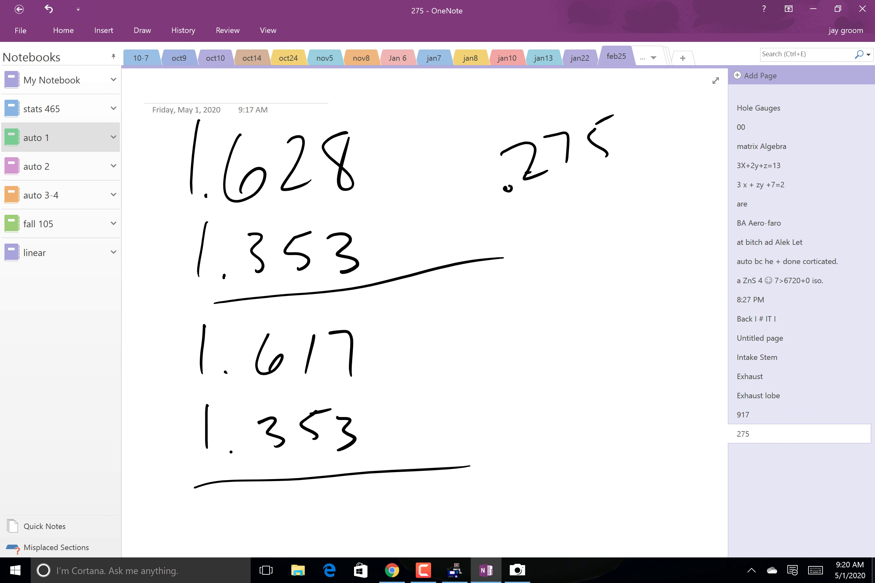
Step: Edit the entry to 1.617 − 1.353, get .264, and record it in OneNote
{"action": "left_click", "coordinate": [454, 572]}
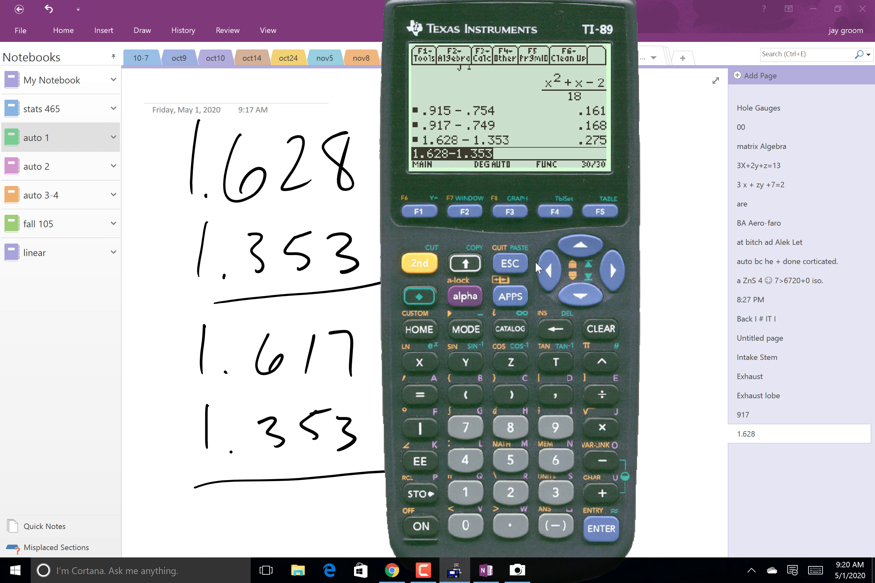
{"action": "left_click", "coordinate": [549, 270]}
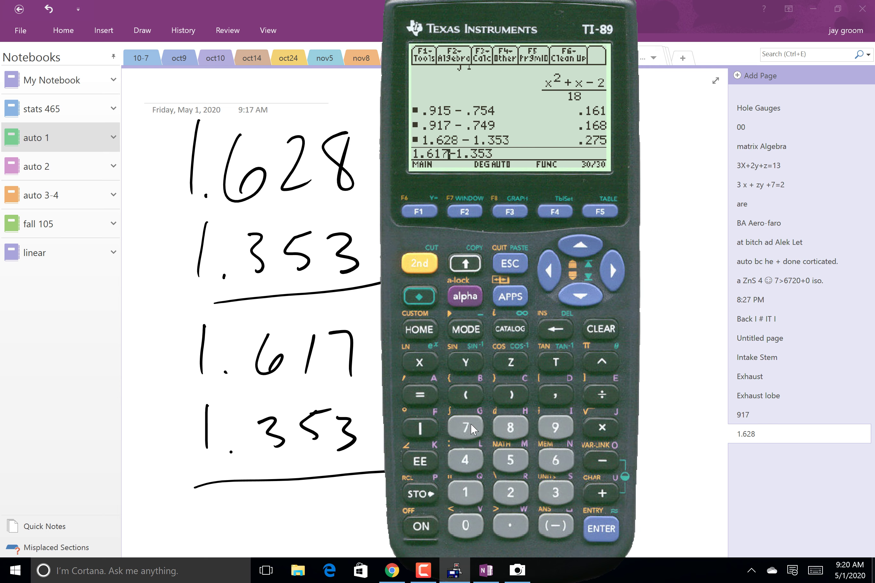
{"action": "left_click", "coordinate": [598, 532]}
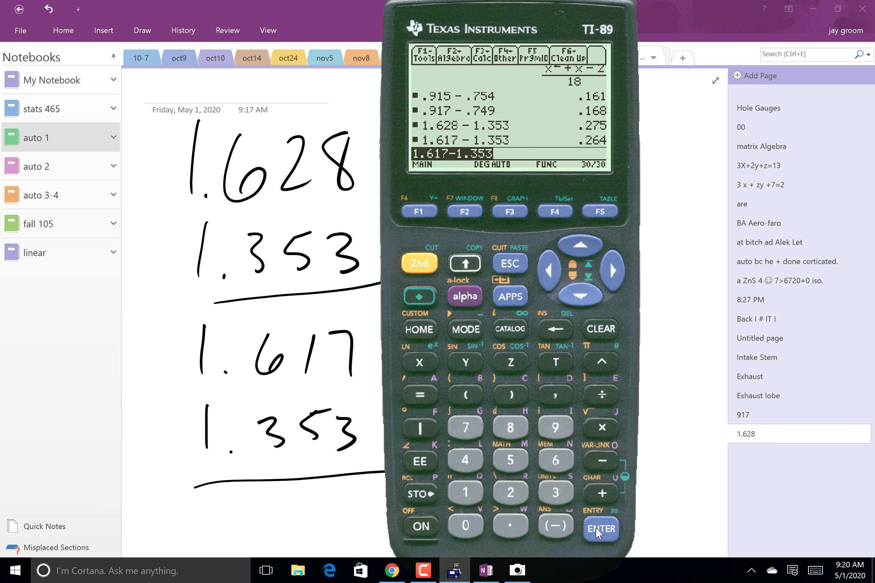
{"action": "left_click", "coordinate": [657, 362]}
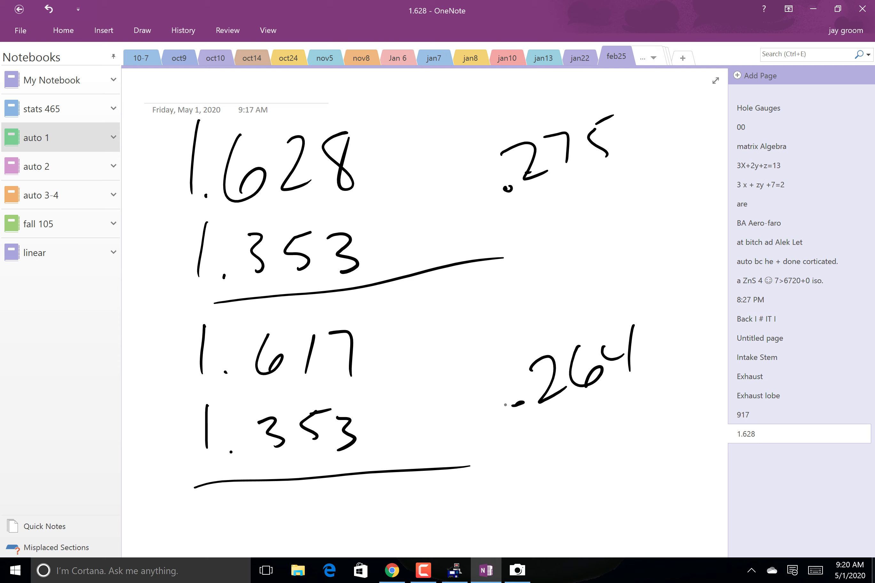
{"action": "left_click", "coordinate": [517, 570]}
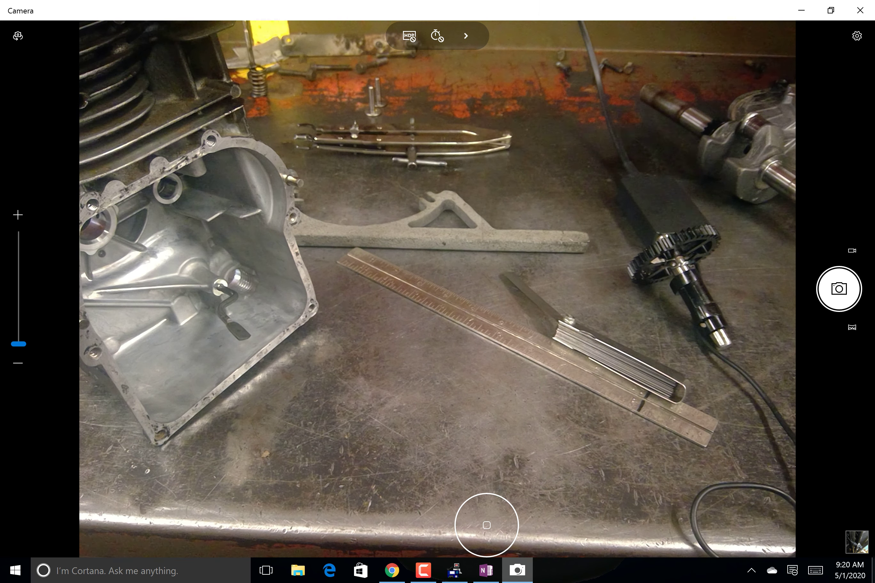
Step: Read Job Sheet #2 down to cam bearing clearance questions 20–22, selecting text in question 21
{"action": "left_click", "coordinate": [381, 568]}
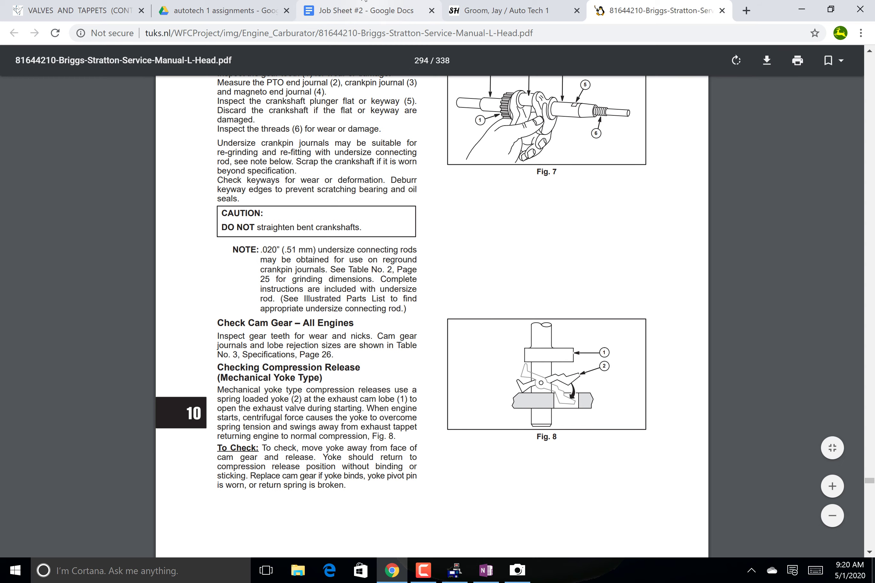
{"action": "left_click", "coordinate": [364, 4]}
{"action": "scroll", "coordinate": [425, 262], "scroll_direction": "down", "scroll_amount": 15}
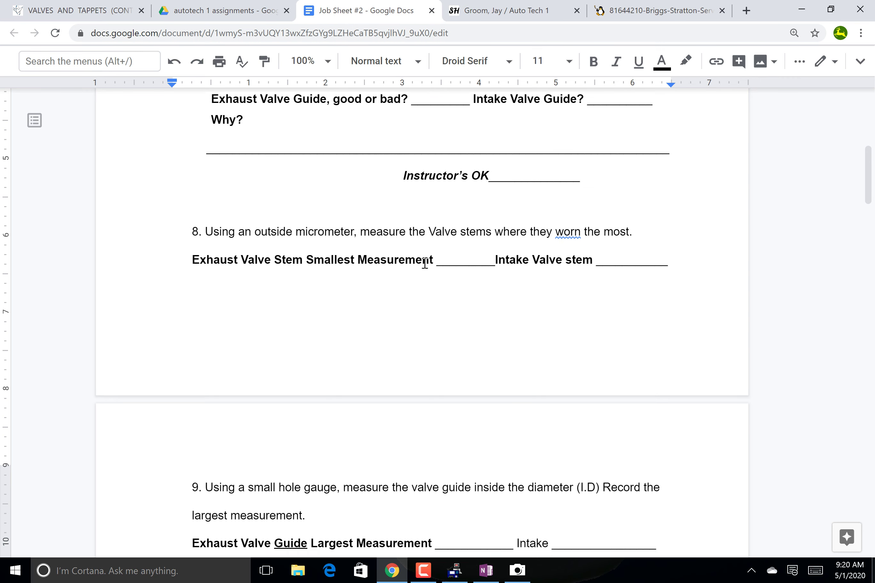
{"action": "scroll", "coordinate": [429, 255], "scroll_direction": "down", "scroll_amount": 7}
{"action": "scroll", "coordinate": [434, 249], "scroll_direction": "down", "scroll_amount": 11}
{"action": "scroll", "coordinate": [434, 250], "scroll_direction": "down", "scroll_amount": 3}
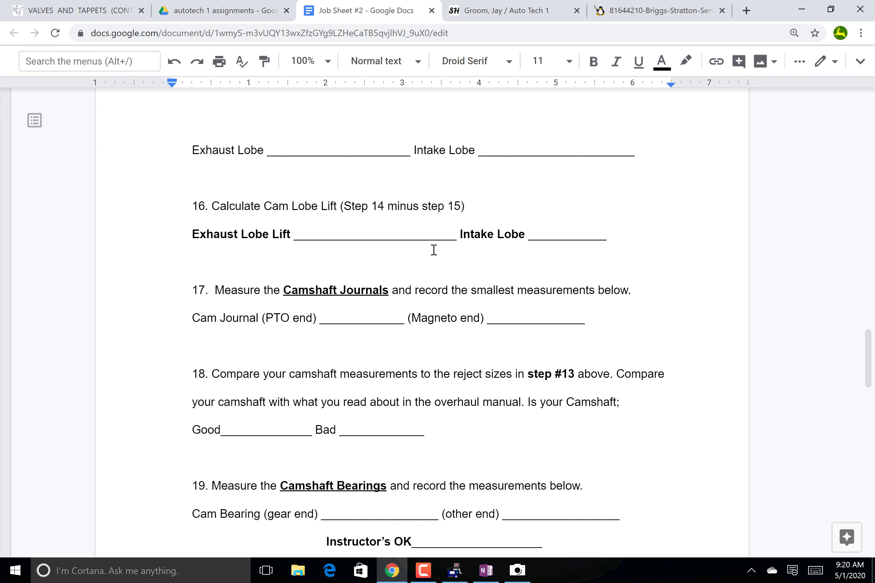
{"action": "scroll", "coordinate": [433, 250], "scroll_direction": "down", "scroll_amount": 2}
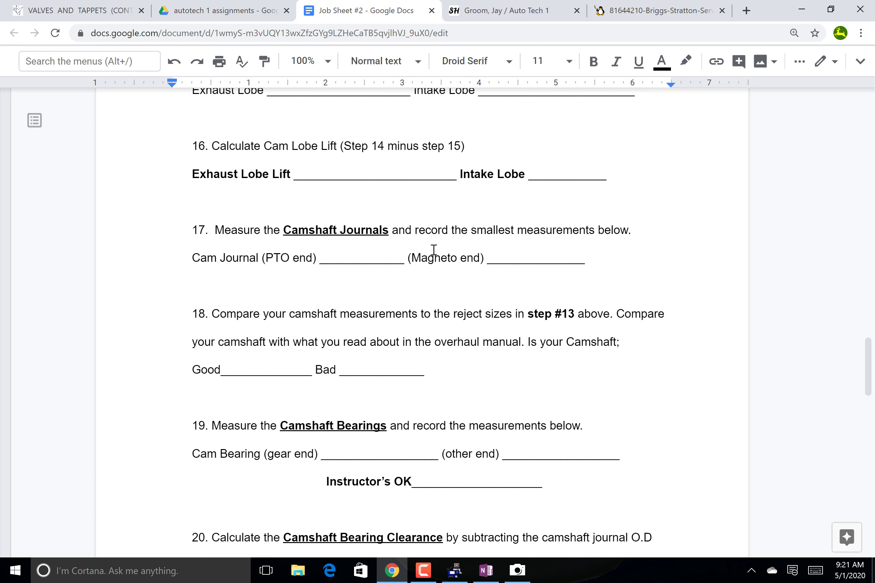
{"action": "scroll", "coordinate": [434, 249], "scroll_direction": "up", "scroll_amount": 10}
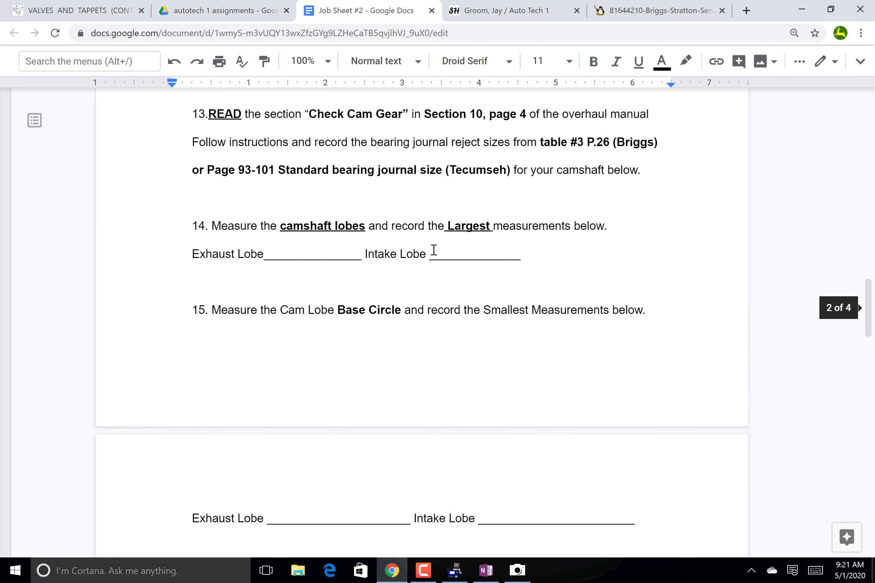
{"action": "scroll", "coordinate": [434, 250], "scroll_direction": "up", "scroll_amount": 1}
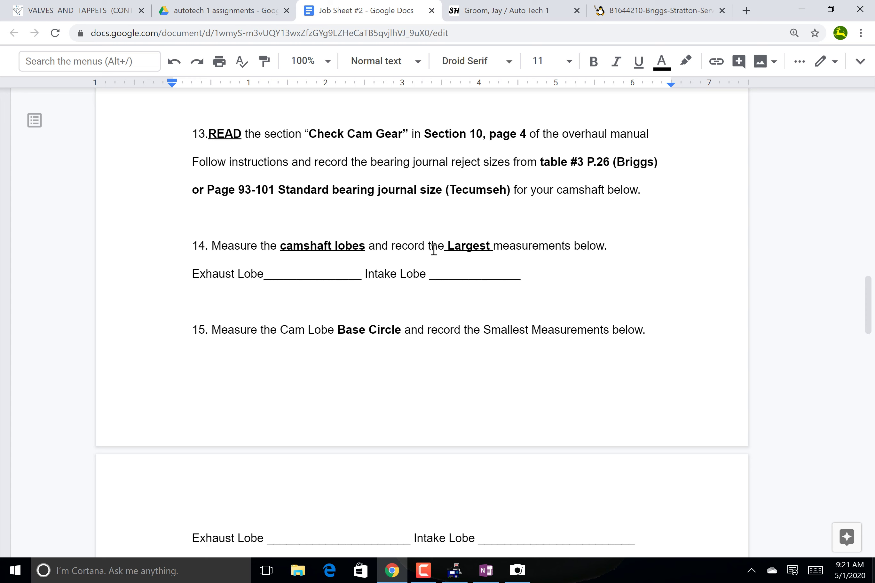
{"action": "scroll", "coordinate": [433, 249], "scroll_direction": "down", "scroll_amount": 12}
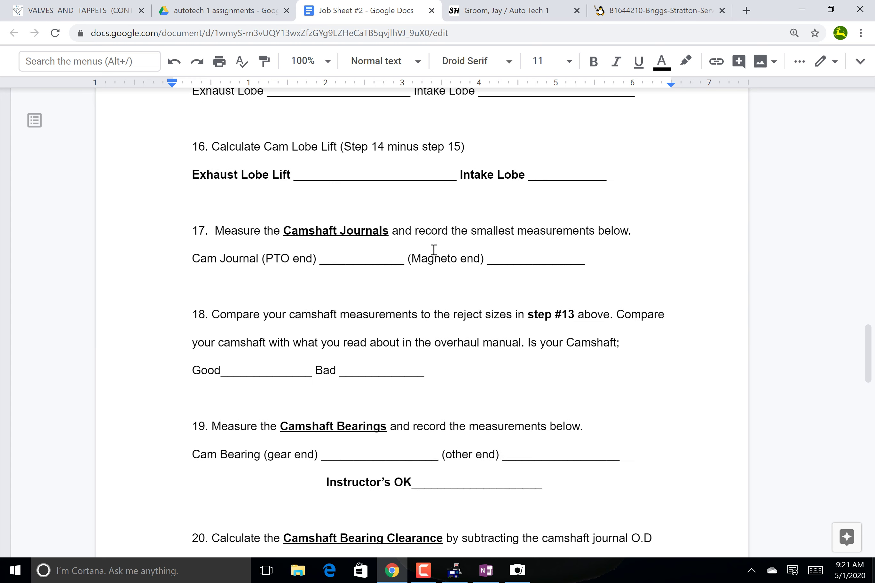
{"action": "scroll", "coordinate": [434, 249], "scroll_direction": "down", "scroll_amount": 8}
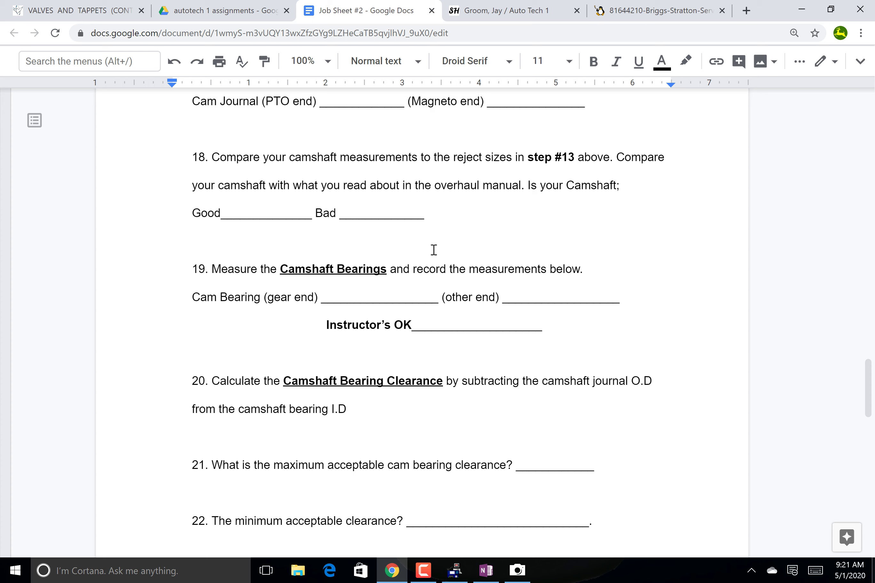
{"action": "left_click_drag", "start_coordinate": [347, 473], "coordinate": [434, 479]}
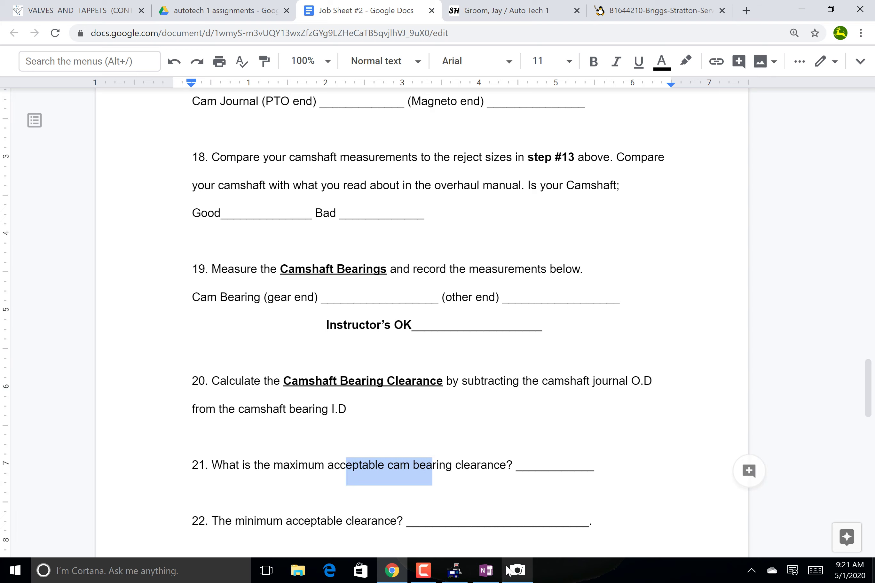
{"action": "left_click", "coordinate": [516, 570]}
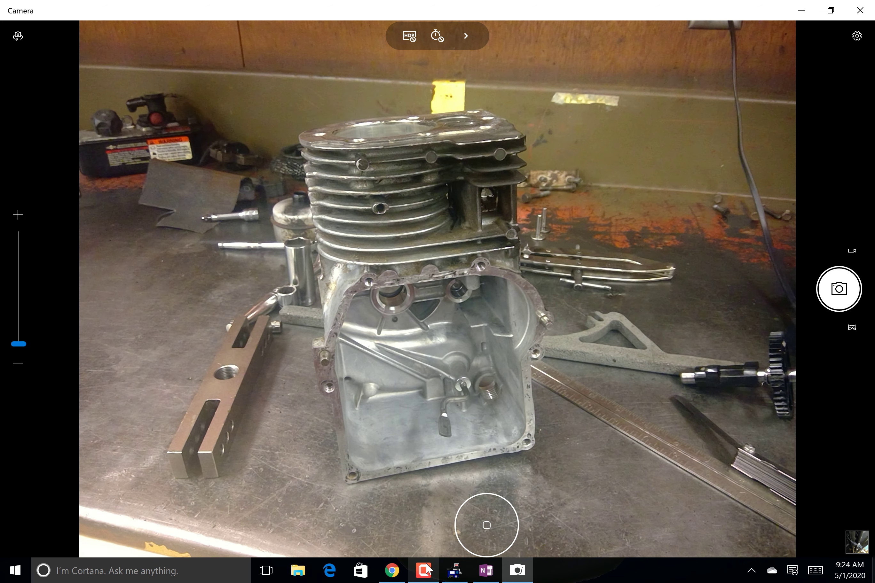
Step: Bring the OneNote page with the .275 and .264 notes in front of Camera
{"action": "left_click", "coordinate": [425, 570]}
{"action": "left_click", "coordinate": [833, 531]}
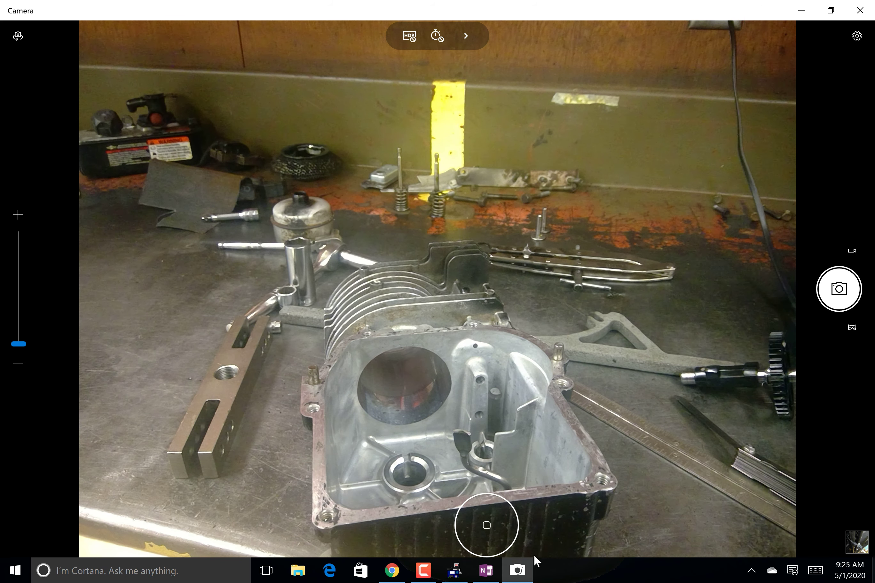
Step: Add a new page in the auto 1 notebook and begin handwriting the first measurement
{"action": "left_click", "coordinate": [486, 571]}
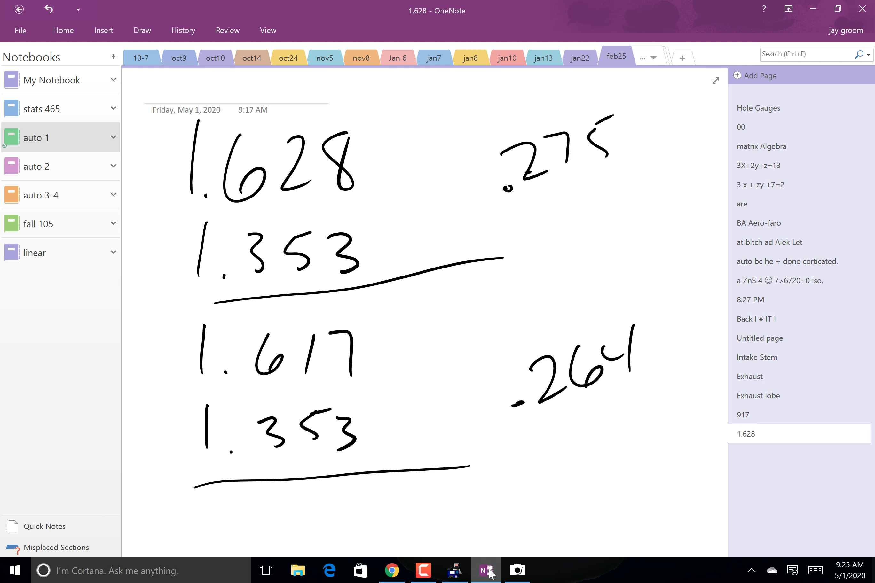
{"action": "left_click", "coordinate": [764, 77]}
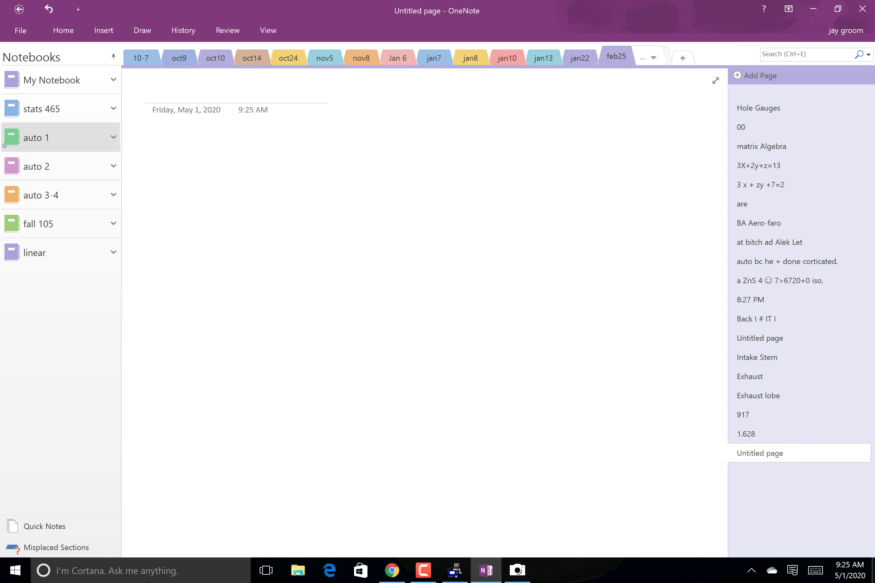
{"action": "left_click_drag", "start_coordinate": [319, 152], "coordinate": [324, 156]}
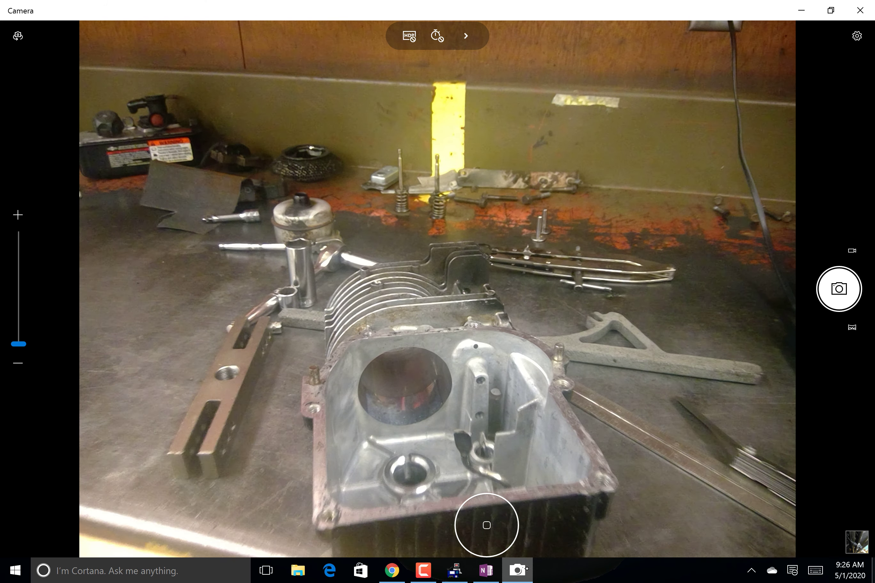
Step: Return to the Bloch notes page showing .508 − .499 = .009
{"action": "left_click", "coordinate": [486, 570]}
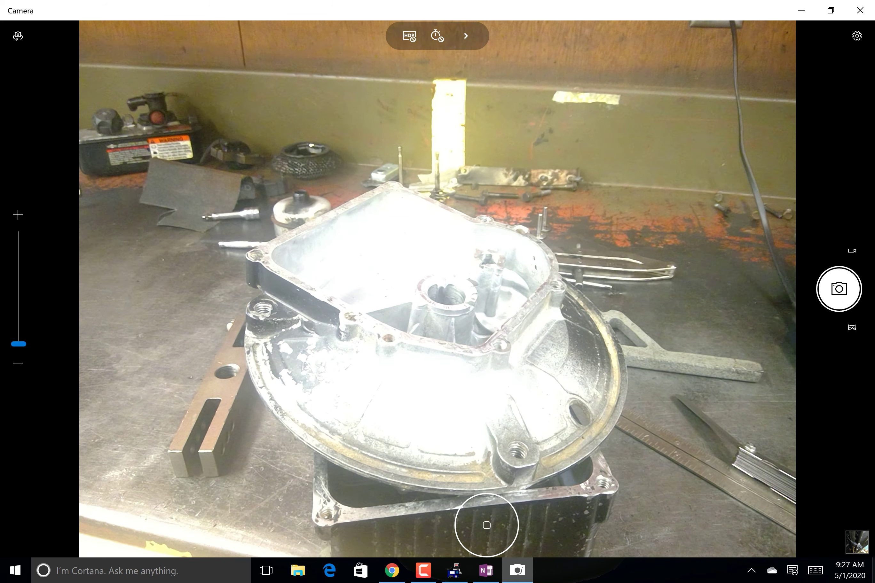
Step: Handwrite .507 below the .009 result and a PTO label to its right
{"action": "left_click", "coordinate": [511, 575]}
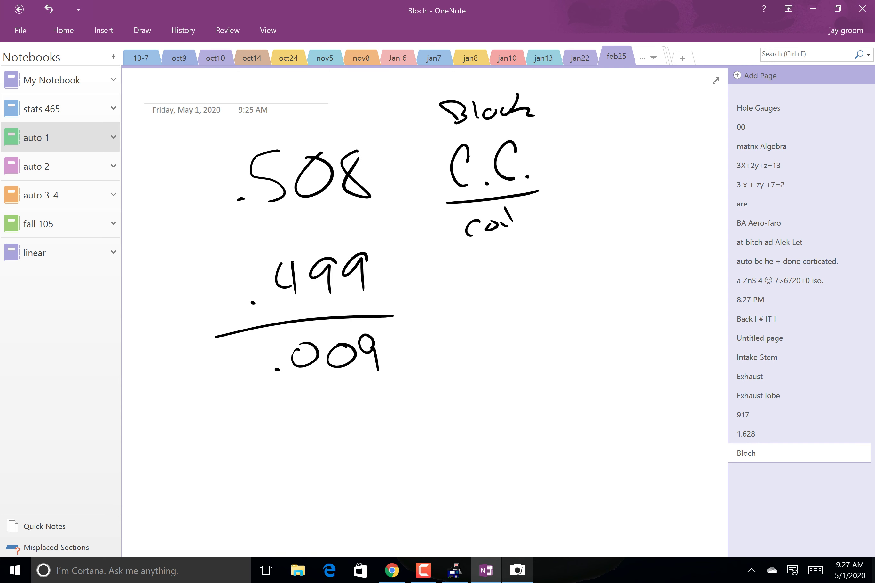
{"action": "mouse_move", "coordinate": [341, 439]}
{"action": "left_mouse_down"}
{"action": "mouse_move", "coordinate": [352, 459]}
{"action": "mouse_move", "coordinate": [322, 470]}
{"action": "left_mouse_up"}
{"action": "mouse_move", "coordinate": [374, 439]}
{"action": "left_mouse_down"}
{"action": "mouse_move", "coordinate": [367, 459]}
{"action": "mouse_move", "coordinate": [375, 441]}
{"action": "left_mouse_up"}
{"action": "left_click_drag", "start_coordinate": [387, 429], "coordinate": [403, 442]}
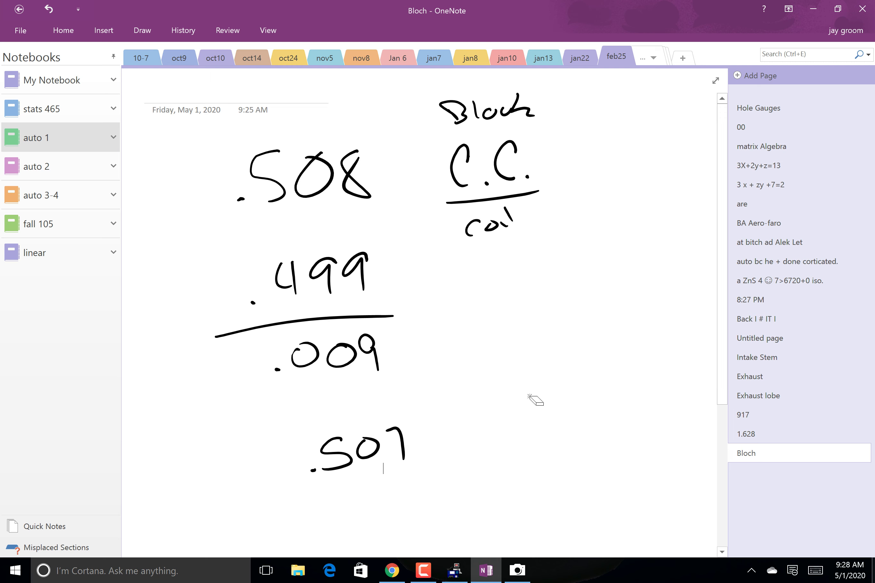
{"action": "left_click_drag", "start_coordinate": [506, 368], "coordinate": [510, 406]}
{"action": "mouse_move", "coordinate": [485, 362]}
{"action": "left_mouse_down"}
{"action": "mouse_move", "coordinate": [535, 351]}
{"action": "mouse_move", "coordinate": [514, 393]}
{"action": "left_mouse_up"}
{"action": "left_click_drag", "start_coordinate": [571, 363], "coordinate": [577, 401]}
{"action": "left_click_drag", "start_coordinate": [546, 349], "coordinate": [595, 389]}
{"action": "left_click_drag", "start_coordinate": [610, 341], "coordinate": [598, 391]}
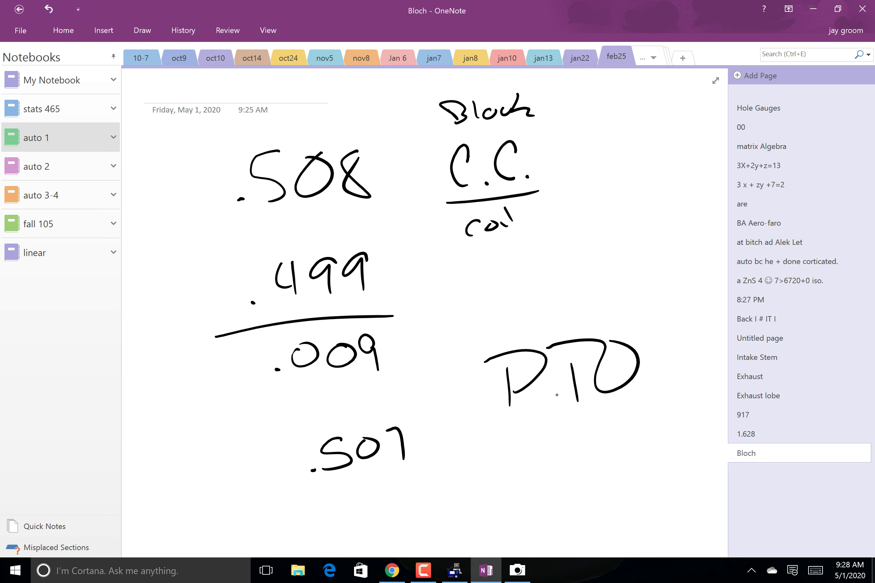
Step: Write .497 under .507, underline it, and add the difference .008
{"action": "left_click", "coordinate": [517, 570]}
{"action": "left_click_drag", "start_coordinate": [345, 491], "coordinate": [359, 500]}
{"action": "mouse_move", "coordinate": [356, 486]}
{"action": "left_mouse_down"}
{"action": "mouse_move", "coordinate": [369, 507]}
{"action": "mouse_move", "coordinate": [426, 492]}
{"action": "left_mouse_up"}
{"action": "left_click_drag", "start_coordinate": [335, 538], "coordinate": [460, 506]}
{"action": "left_click_drag", "start_coordinate": [401, 533], "coordinate": [403, 534]}
{"action": "mouse_move", "coordinate": [432, 519]}
{"action": "left_mouse_down"}
{"action": "mouse_move", "coordinate": [421, 534]}
{"action": "mouse_move", "coordinate": [439, 521]}
{"action": "left_mouse_up"}
{"action": "mouse_move", "coordinate": [461, 513]}
{"action": "left_mouse_down"}
{"action": "mouse_move", "coordinate": [452, 530]}
{"action": "mouse_move", "coordinate": [467, 515]}
{"action": "left_mouse_up"}
{"action": "mouse_move", "coordinate": [489, 510]}
{"action": "left_mouse_down"}
{"action": "mouse_move", "coordinate": [477, 534]}
{"action": "mouse_move", "coordinate": [483, 508]}
{"action": "left_mouse_up"}
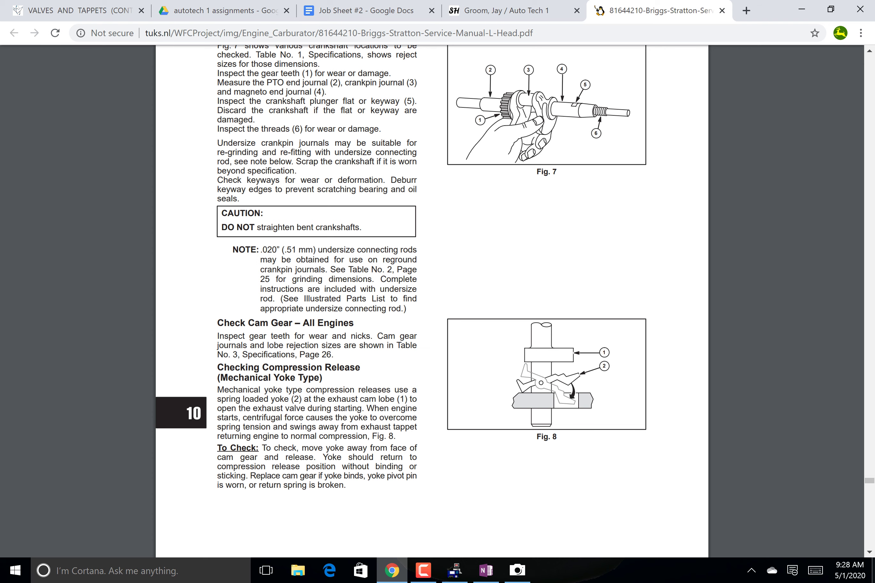
Step: Scroll down the Briggs & Stratton manual, briefly checking the live camera view
{"action": "scroll", "coordinate": [401, 268], "scroll_direction": "down", "scroll_amount": 2}
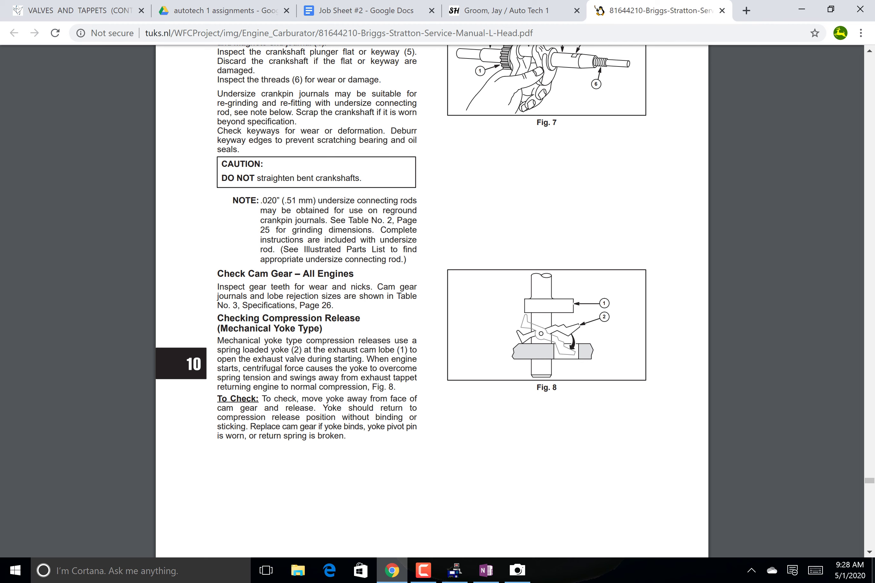
{"action": "scroll", "coordinate": [432, 301], "scroll_direction": "down", "scroll_amount": 9}
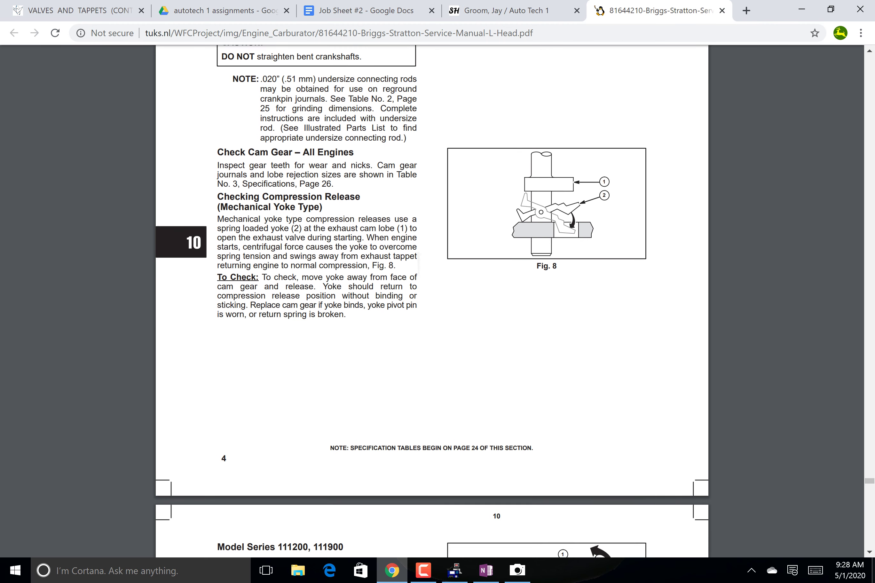
{"action": "scroll", "coordinate": [431, 301], "scroll_direction": "down", "scroll_amount": 4}
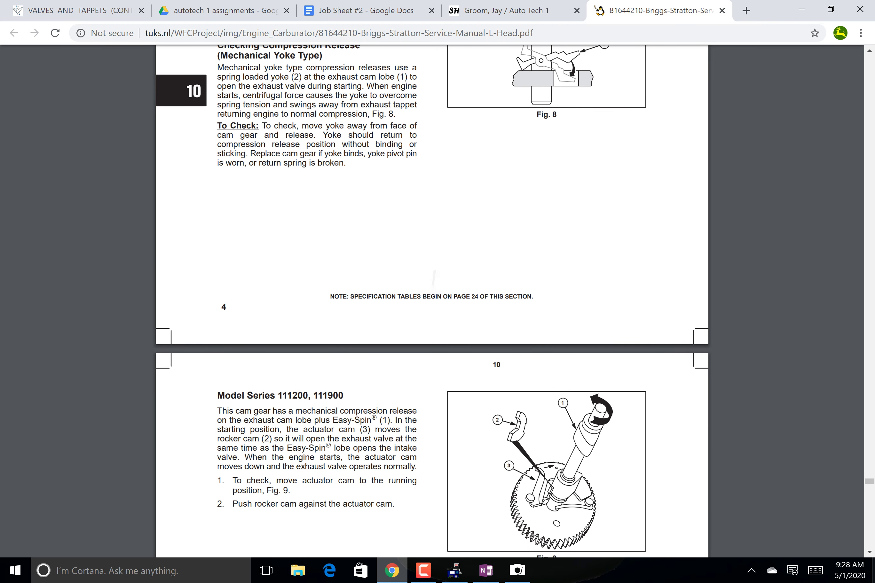
{"action": "scroll", "coordinate": [431, 301], "scroll_direction": "down", "scroll_amount": 4}
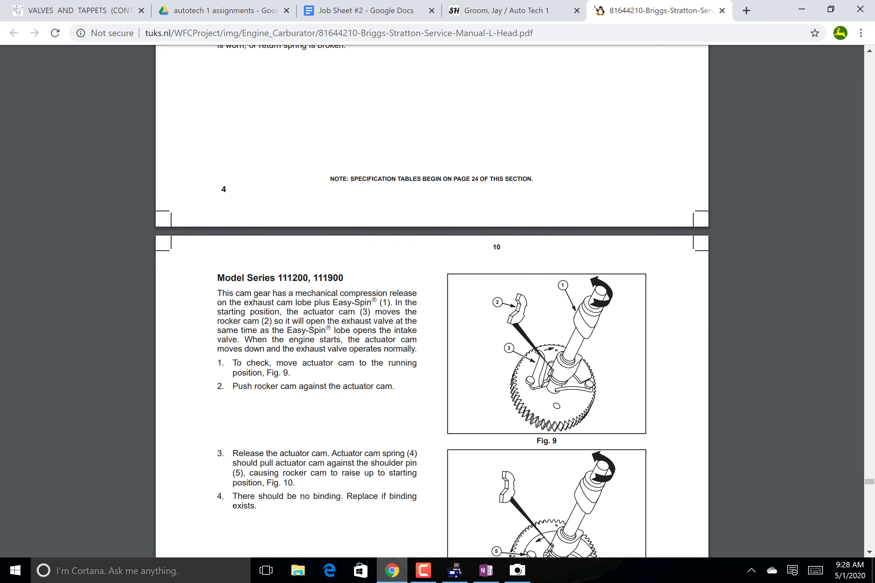
{"action": "key", "text": "alt+Tab"}
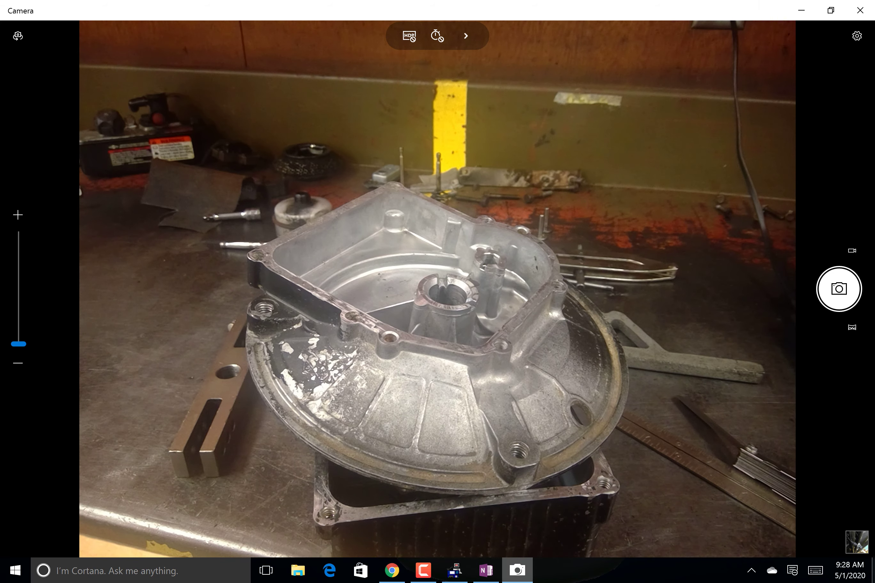
{"action": "key", "text": "alt+Tab"}
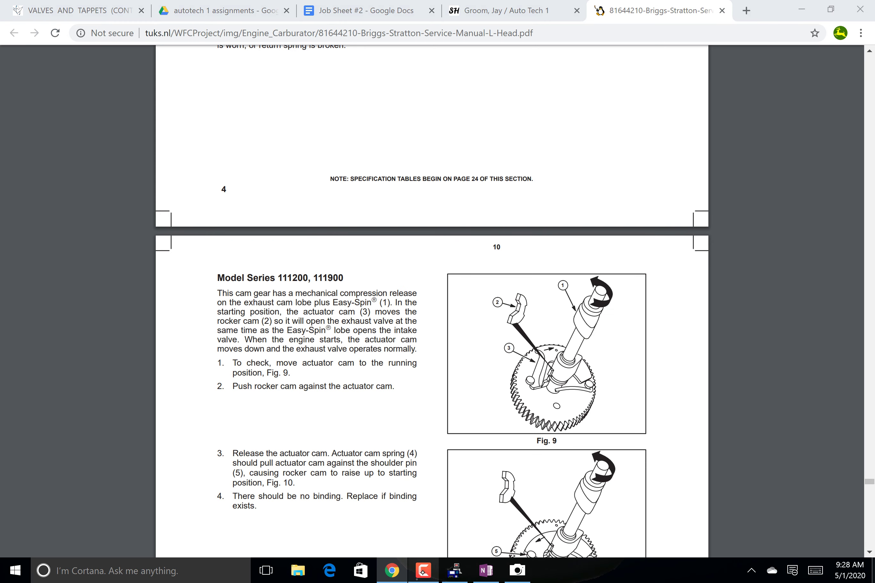
Step: Scroll on to Table No. 3, Cam Gear Reject Sizes, showing journal .498 and lobe reject values
{"action": "scroll", "coordinate": [431, 301], "scroll_direction": "up", "scroll_amount": 10}
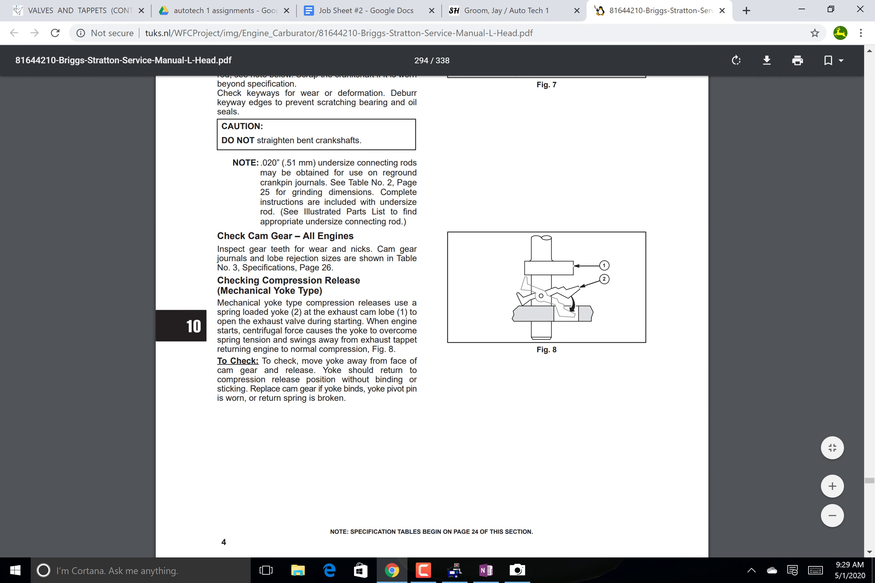
{"action": "scroll", "coordinate": [432, 301], "scroll_direction": "down", "scroll_amount": 20}
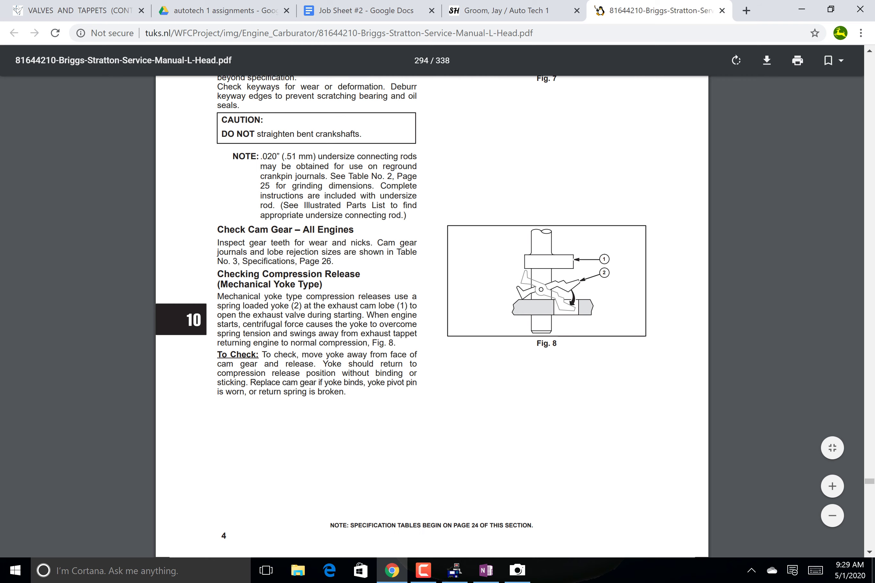
{"action": "scroll", "coordinate": [432, 301], "scroll_direction": "down", "scroll_amount": 20}
{"action": "scroll", "coordinate": [431, 301], "scroll_direction": "down", "scroll_amount": 20}
{"action": "scroll", "coordinate": [431, 301], "scroll_direction": "down", "scroll_amount": 20}
{"action": "scroll", "coordinate": [431, 301], "scroll_direction": "down", "scroll_amount": 20}
{"action": "scroll", "coordinate": [431, 301], "scroll_direction": "down", "scroll_amount": 20}
{"action": "scroll", "coordinate": [431, 301], "scroll_direction": "down", "scroll_amount": 10}
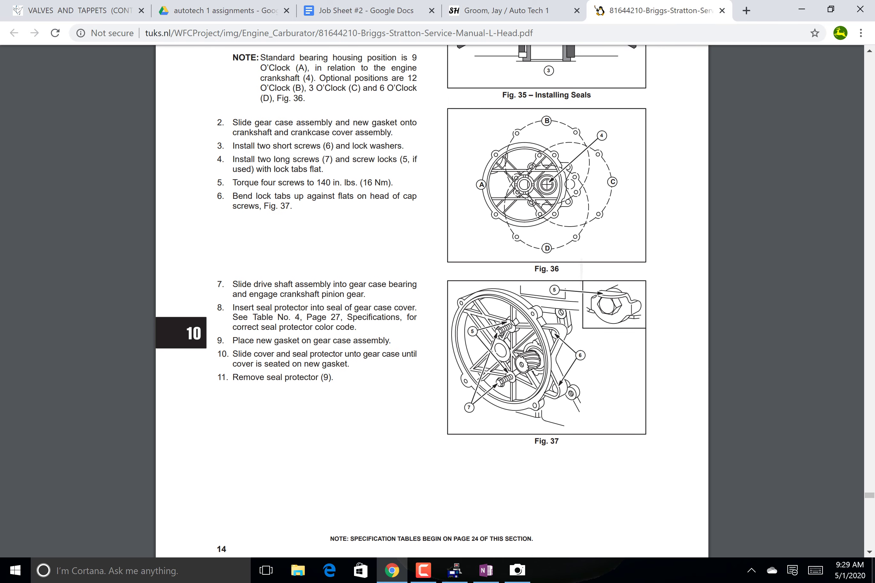
{"action": "scroll", "coordinate": [431, 300], "scroll_direction": "down", "scroll_amount": 20}
{"action": "scroll", "coordinate": [431, 301], "scroll_direction": "down", "scroll_amount": 20}
{"action": "scroll", "coordinate": [431, 301], "scroll_direction": "down", "scroll_amount": 20}
{"action": "scroll", "coordinate": [432, 301], "scroll_direction": "down", "scroll_amount": 10}
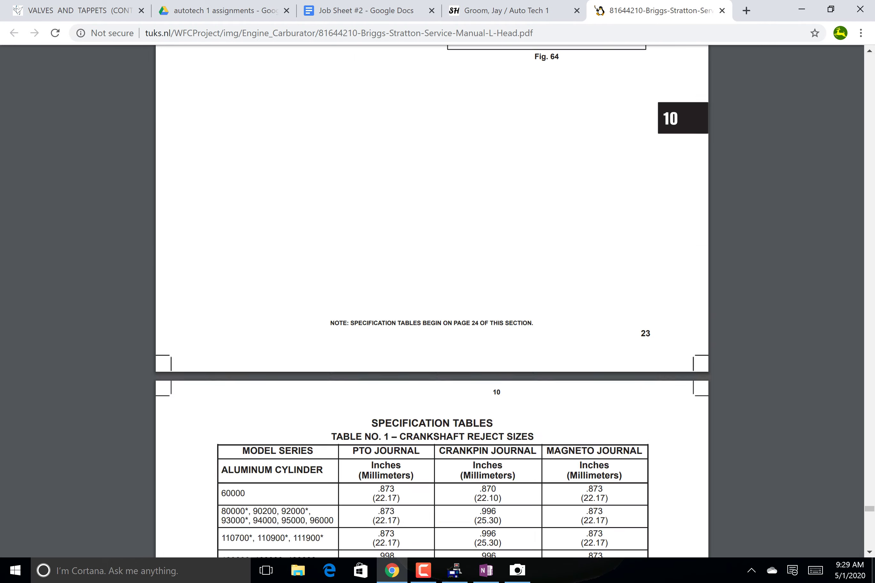
{"action": "scroll", "coordinate": [431, 301], "scroll_direction": "down", "scroll_amount": 3}
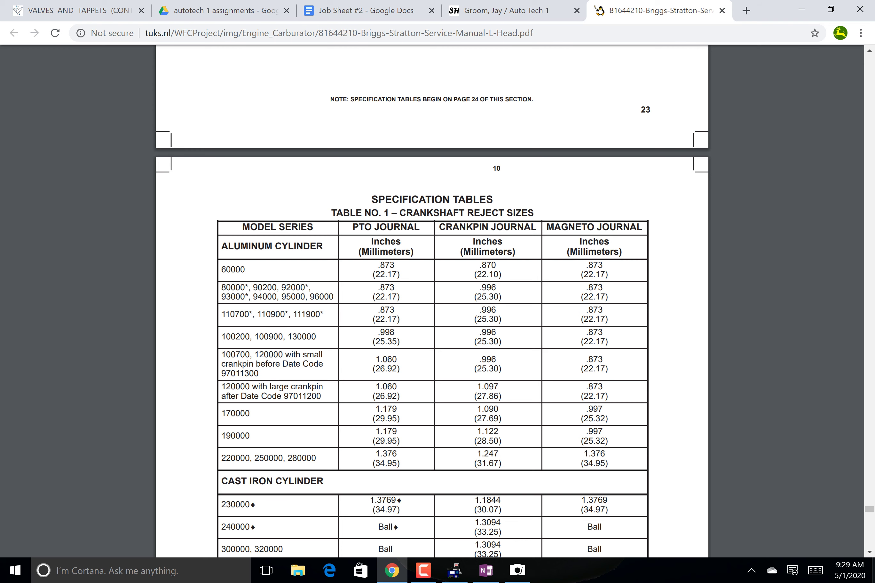
{"action": "scroll", "coordinate": [432, 301], "scroll_direction": "down", "scroll_amount": 3}
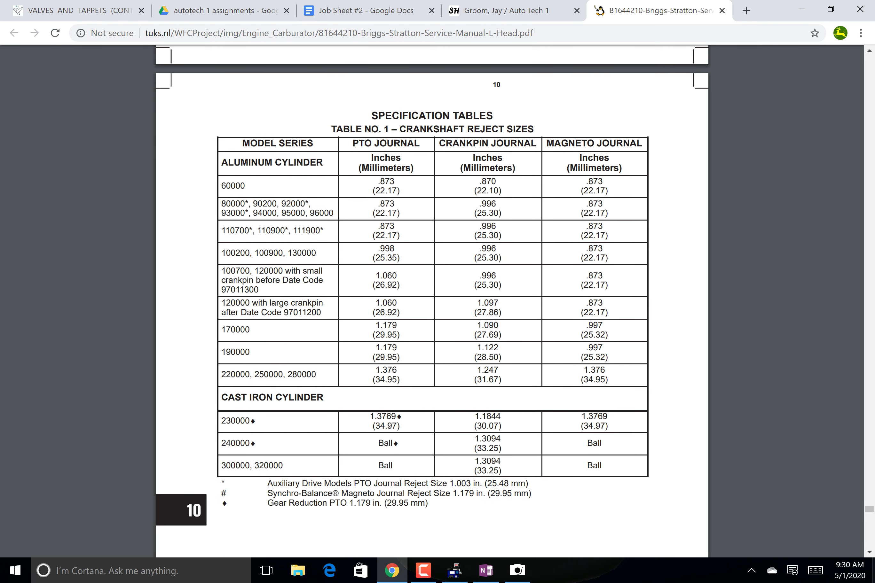
{"action": "scroll", "coordinate": [432, 301], "scroll_direction": "down", "scroll_amount": 5}
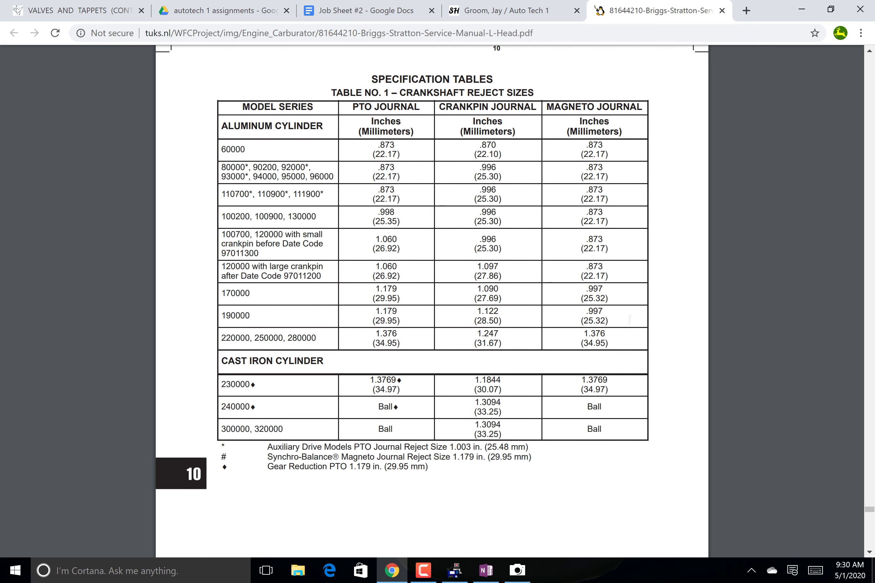
{"action": "scroll", "coordinate": [432, 301], "scroll_direction": "up", "scroll_amount": 3}
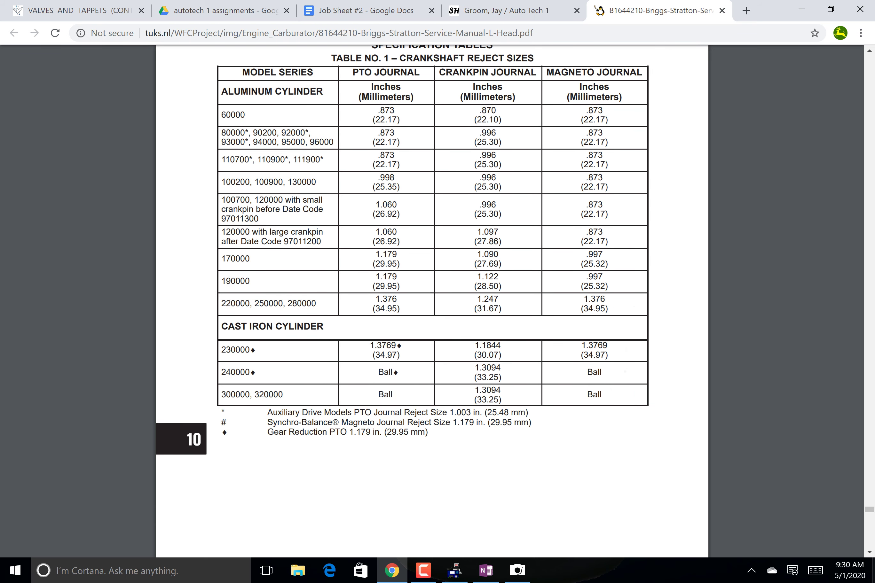
{"action": "scroll", "coordinate": [431, 300], "scroll_direction": "down", "scroll_amount": 8}
{"action": "scroll", "coordinate": [431, 301], "scroll_direction": "down", "scroll_amount": 9}
{"action": "scroll", "coordinate": [431, 301], "scroll_direction": "down", "scroll_amount": 12}
{"action": "scroll", "coordinate": [432, 301], "scroll_direction": "down", "scroll_amount": 12}
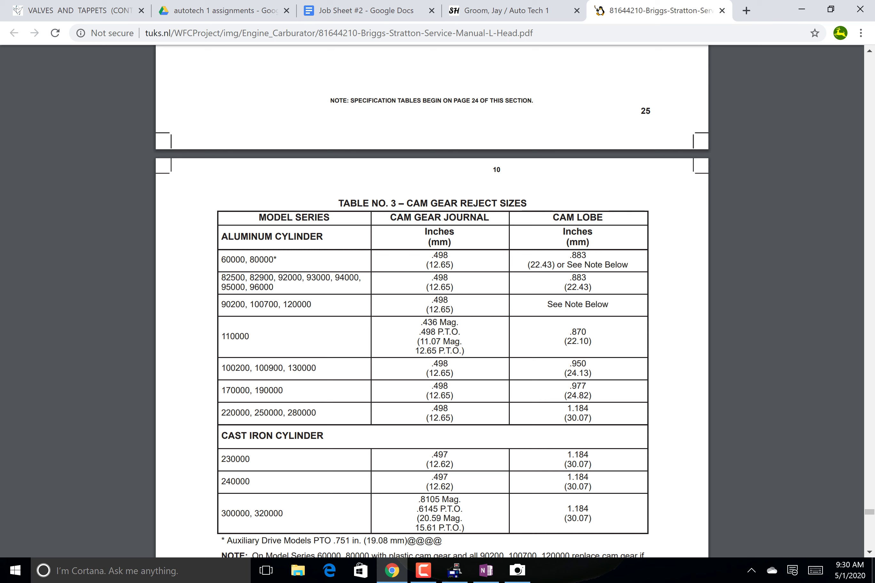
{"action": "left_click", "coordinate": [485, 570]}
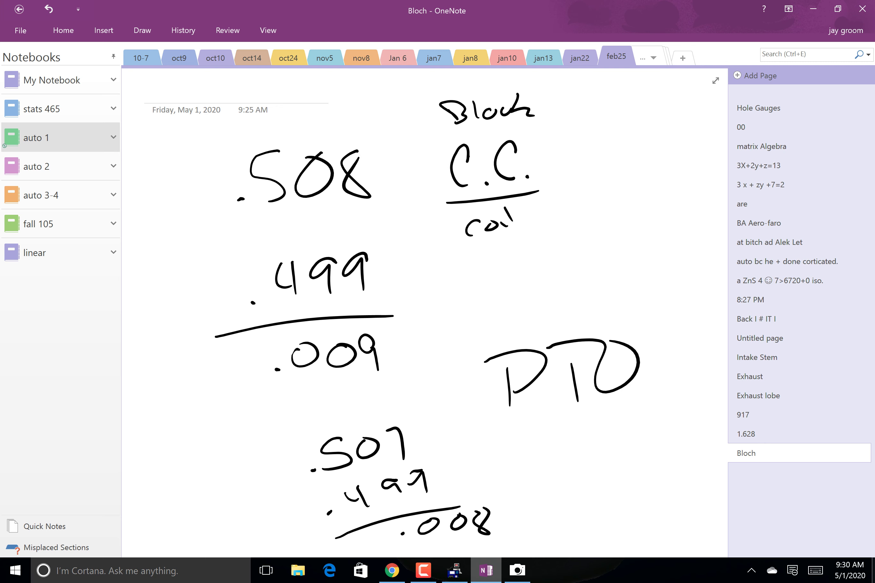
{"action": "left_click", "coordinate": [749, 434]}
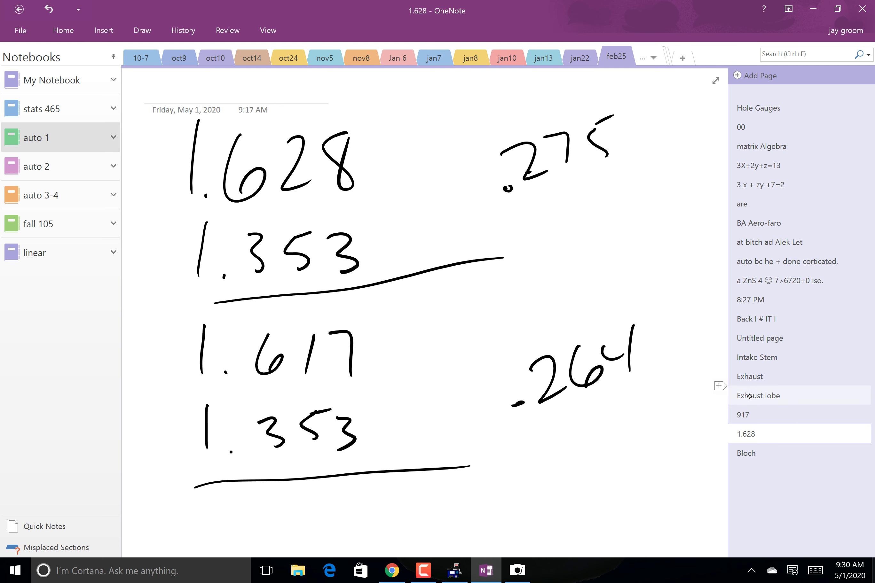
{"action": "left_click", "coordinate": [748, 409]}
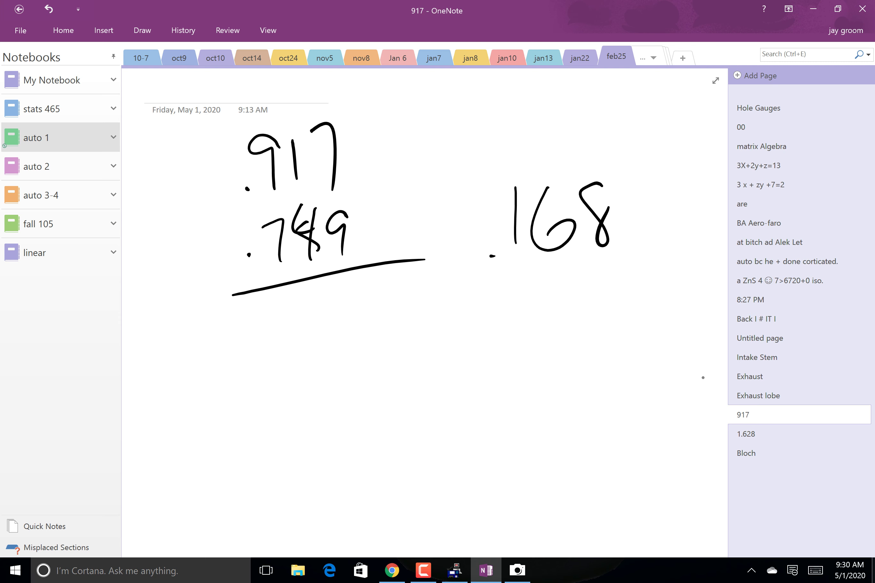
{"action": "left_click", "coordinate": [757, 396]}
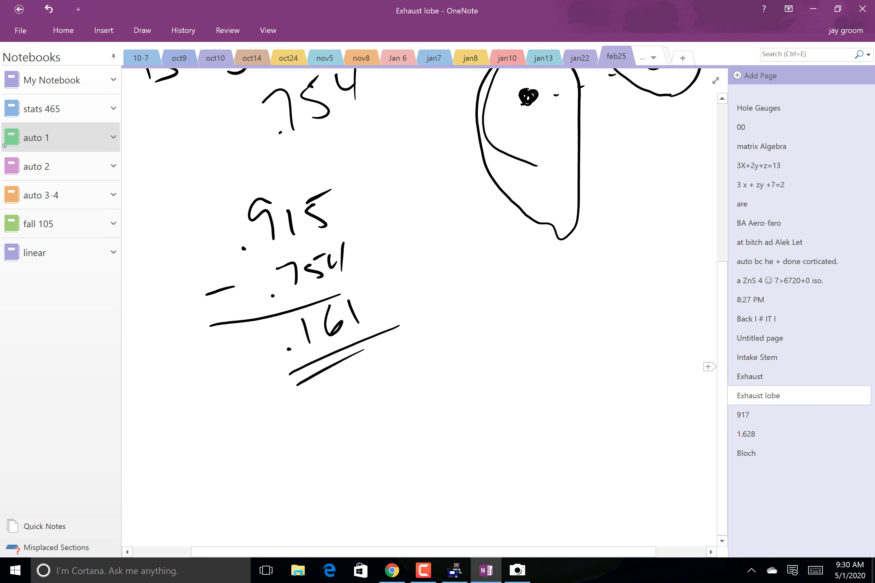
{"action": "left_click", "coordinate": [391, 570]}
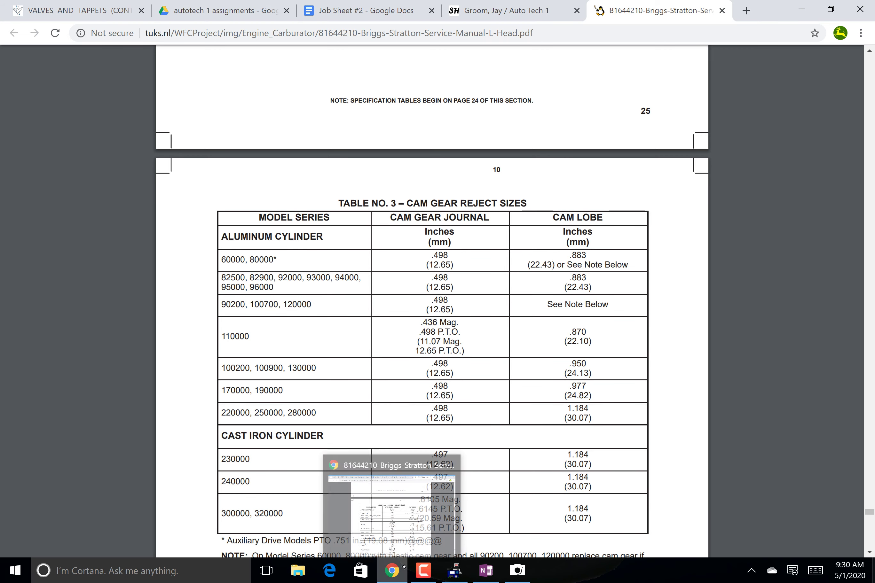
Step: Pass briefly through the TI-89 emulator, then bring up Job Sheet #2 at camshaft bearing items 18–22
{"action": "left_click", "coordinate": [454, 570]}
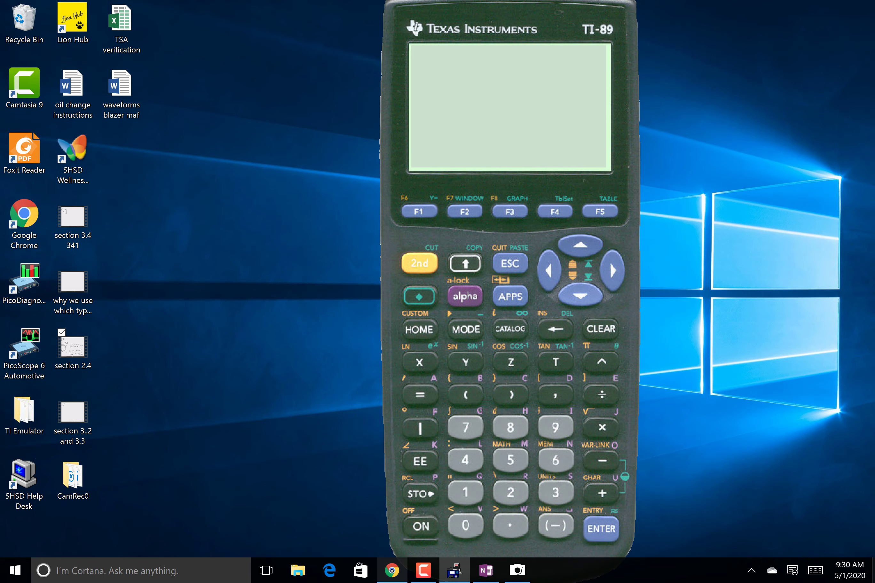
{"action": "key", "text": "alt+Tab"}
{"action": "key", "text": "ctrl+3"}
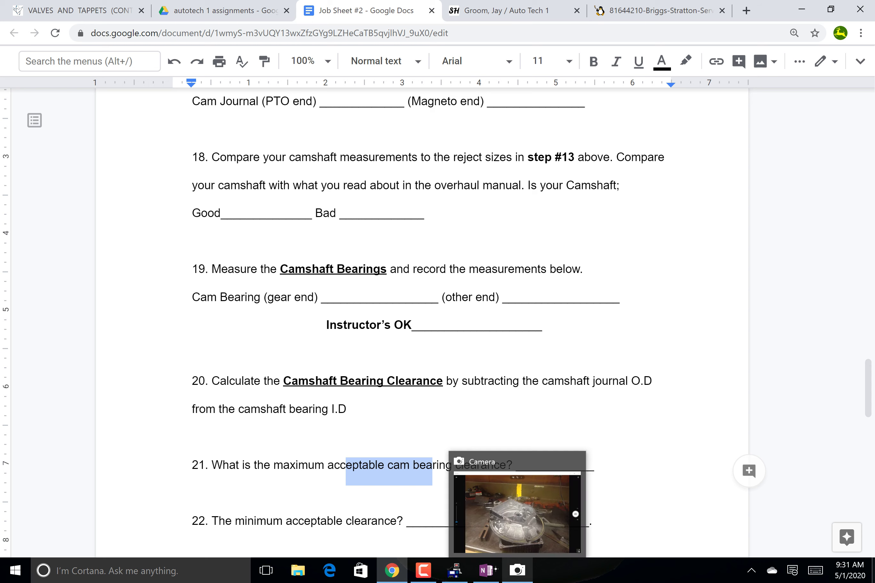
Step: Check the Briggs manual, add a maximum cam clearance search tab, and return to Job Sheet #2 at item 23
{"action": "left_click", "coordinate": [423, 569]}
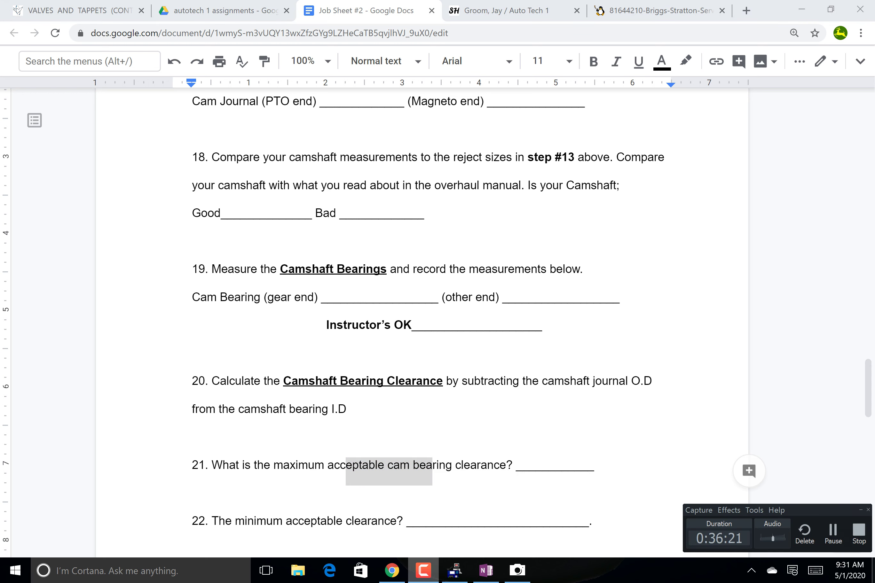
{"action": "left_click", "coordinate": [423, 569]}
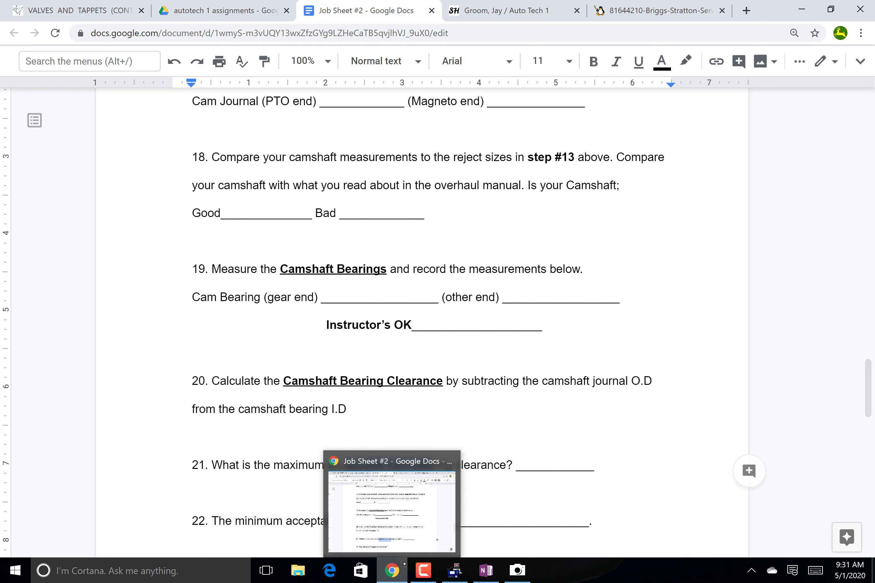
{"action": "left_click", "coordinate": [392, 570]}
{"action": "key", "text": "ctrl+9"}
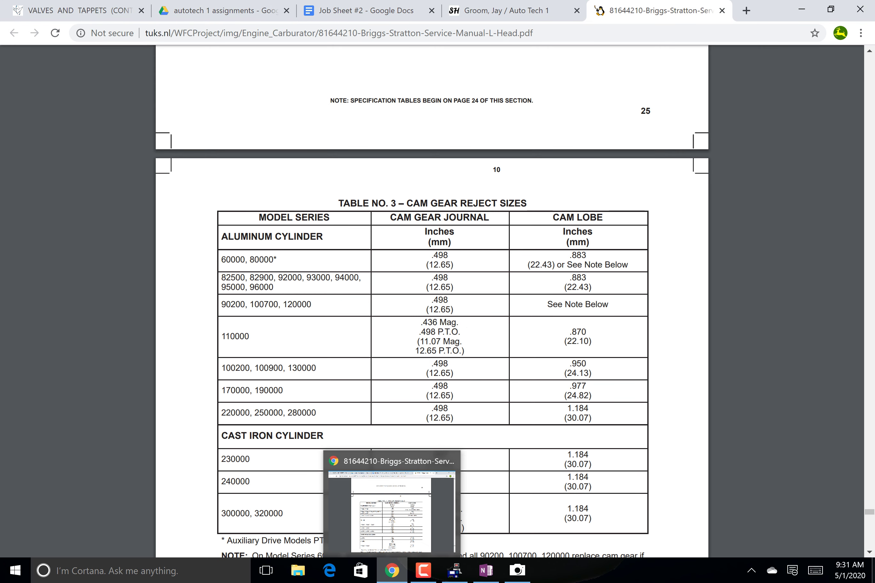
{"action": "left_click", "coordinate": [424, 568]}
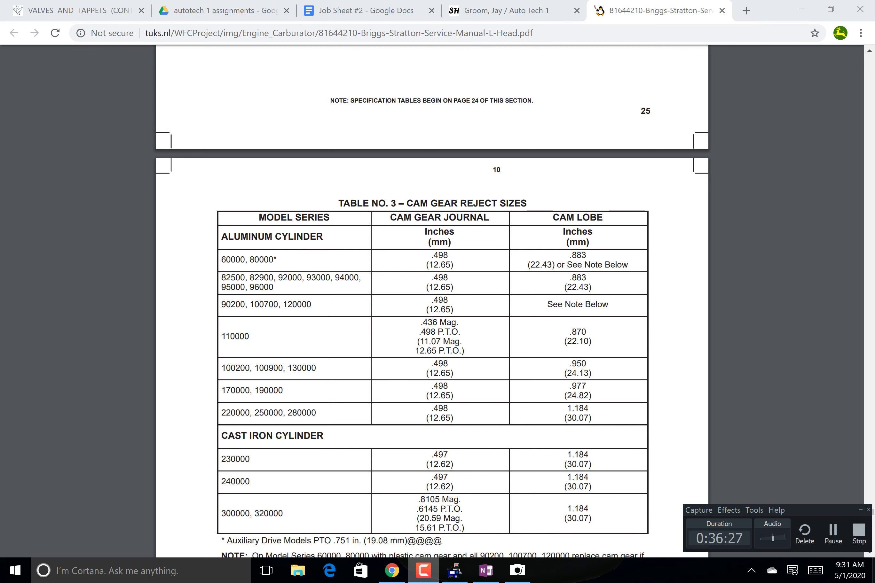
{"action": "left_click", "coordinate": [834, 531]}
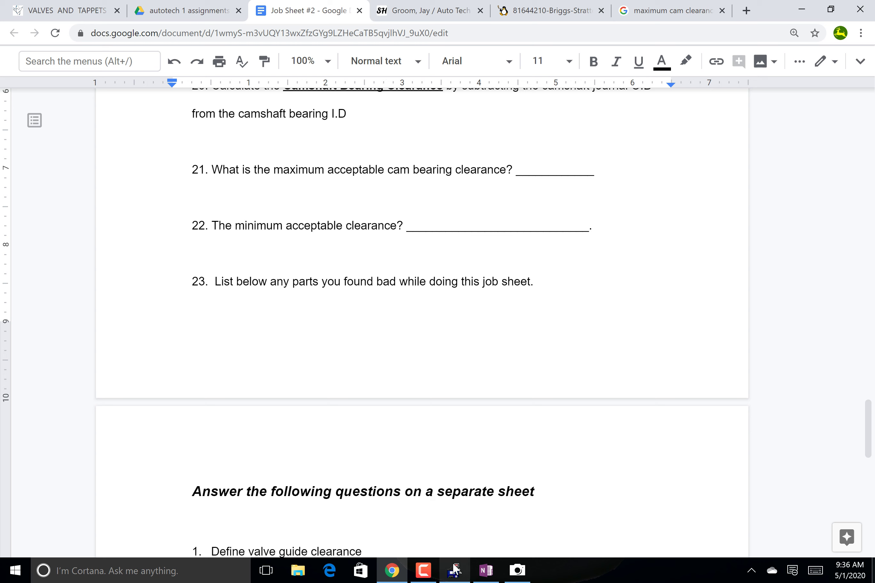
Step: Scroll Job Sheet #2 down to the five separate-sheet questions on valve guide clearance and reject size
{"action": "left_click", "coordinate": [425, 573]}
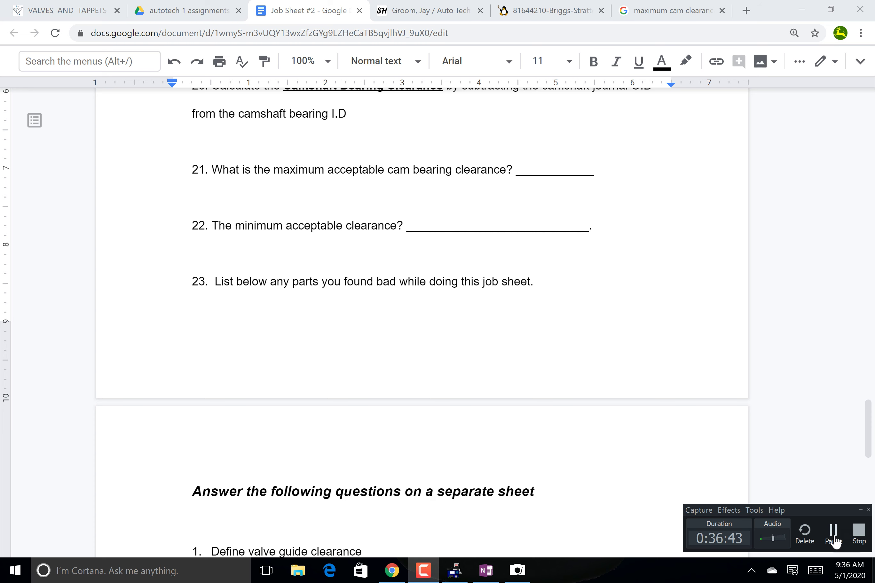
{"action": "left_click", "coordinate": [832, 531]}
{"action": "scroll", "coordinate": [759, 482], "scroll_direction": "down", "scroll_amount": 5}
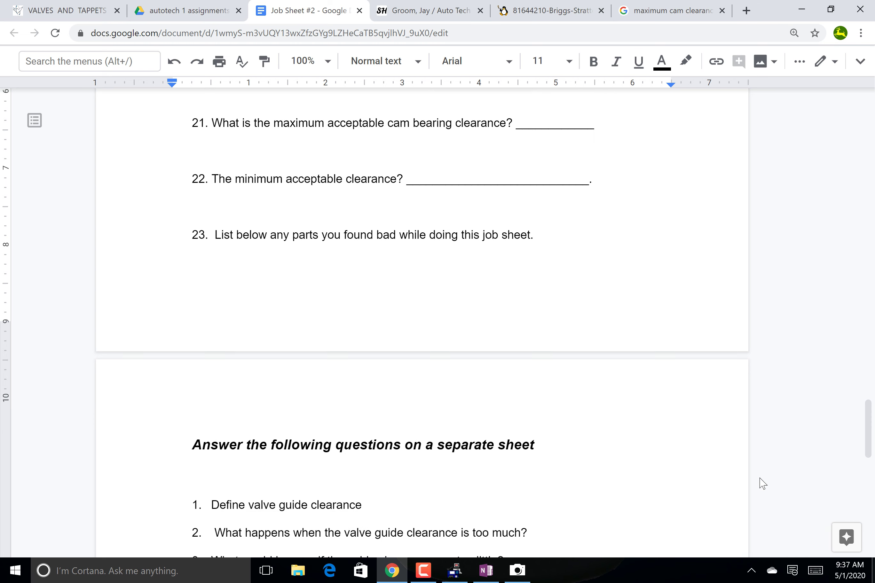
{"action": "scroll", "coordinate": [762, 484], "scroll_direction": "down", "scroll_amount": 2}
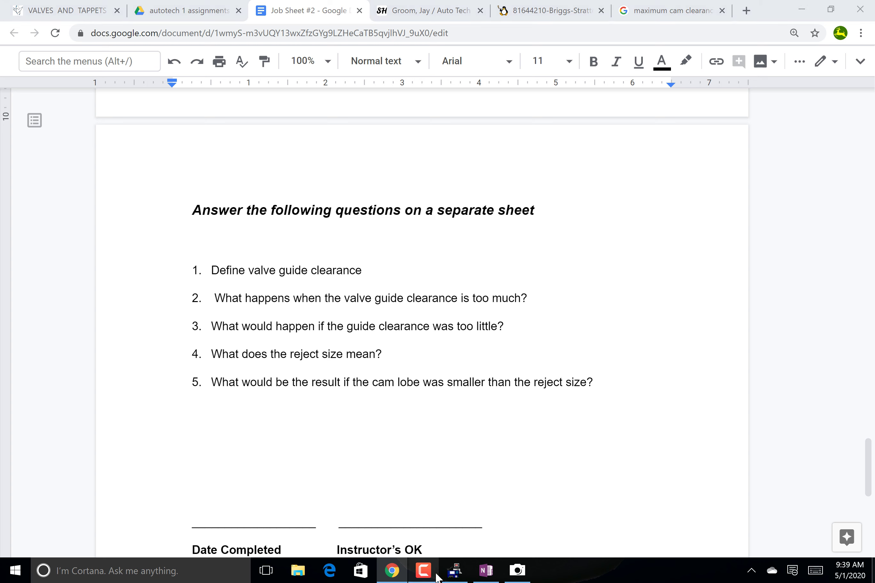
{"action": "left_click", "coordinate": [464, 578]}
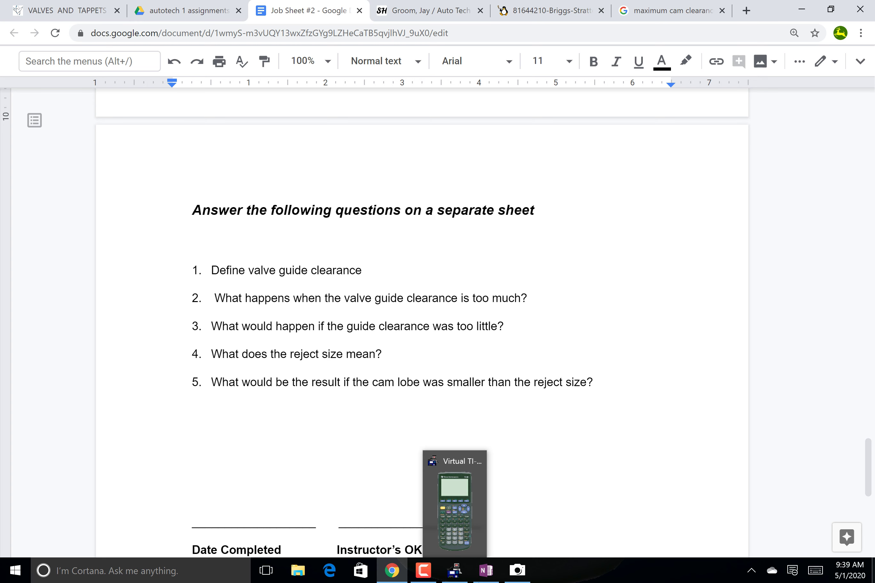
{"action": "left_click", "coordinate": [423, 570]}
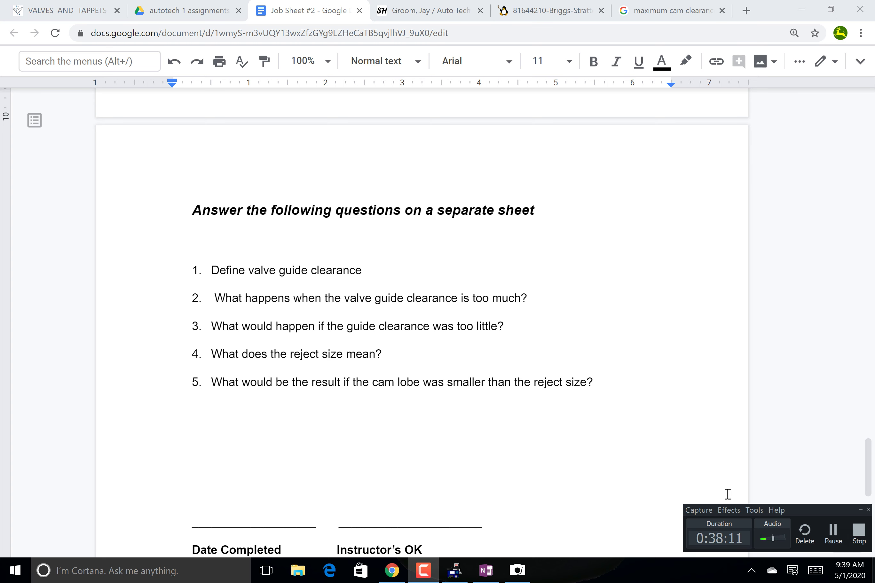